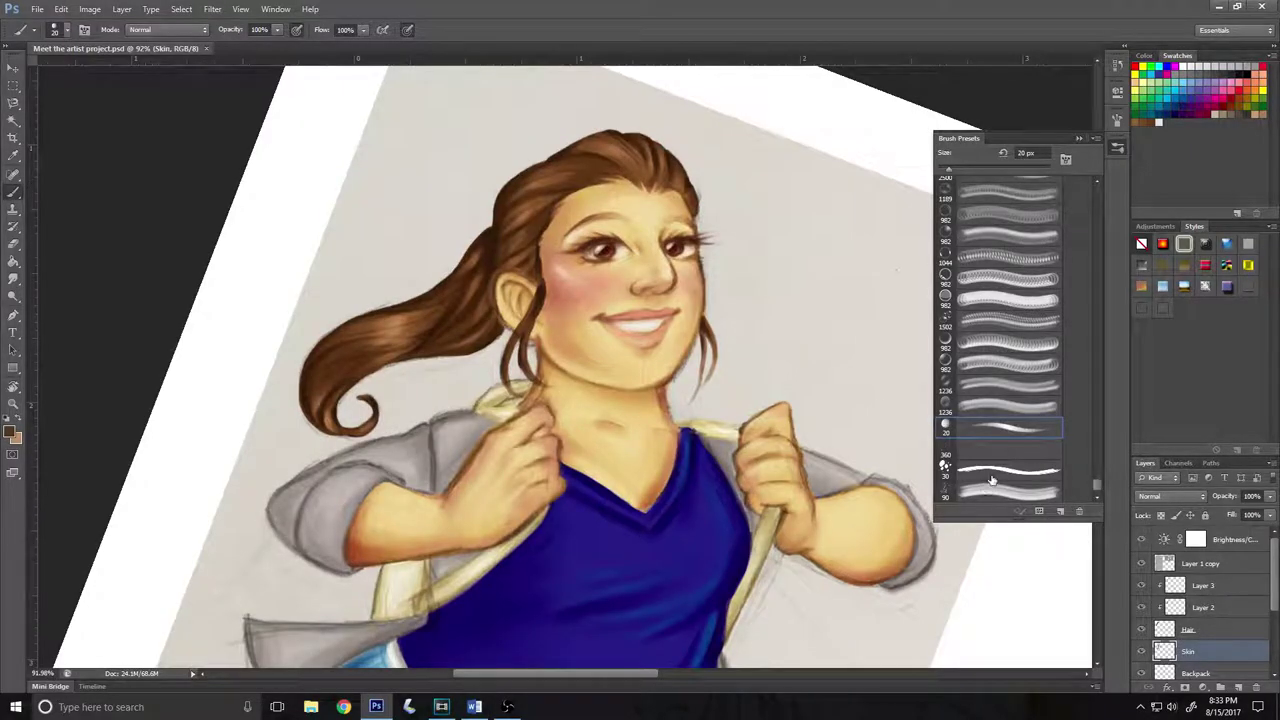
Step: Choose the 90 px brush preset on the Meet the artist character painting
left_click(984, 494)
Step: Set a 27 px brush and a light peach paint colour for painting on Layer 3
left_click(1215, 607)
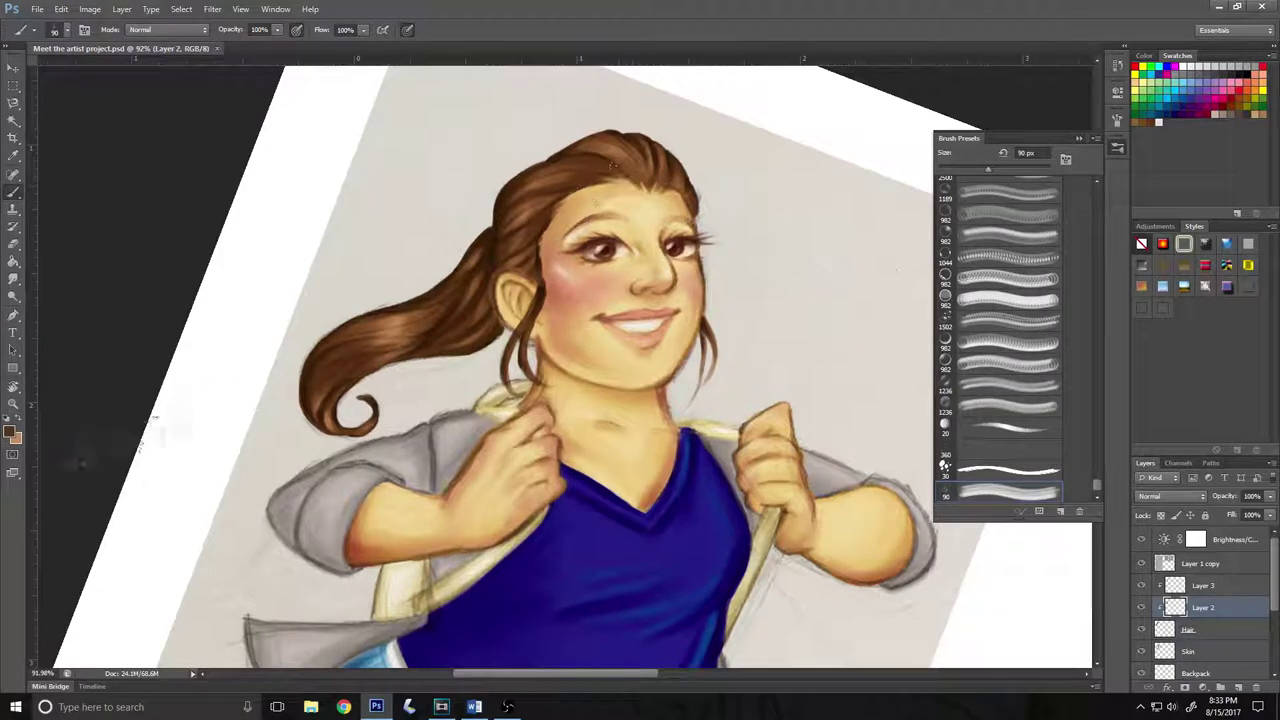
left_click_drag(988, 168, 952, 168)
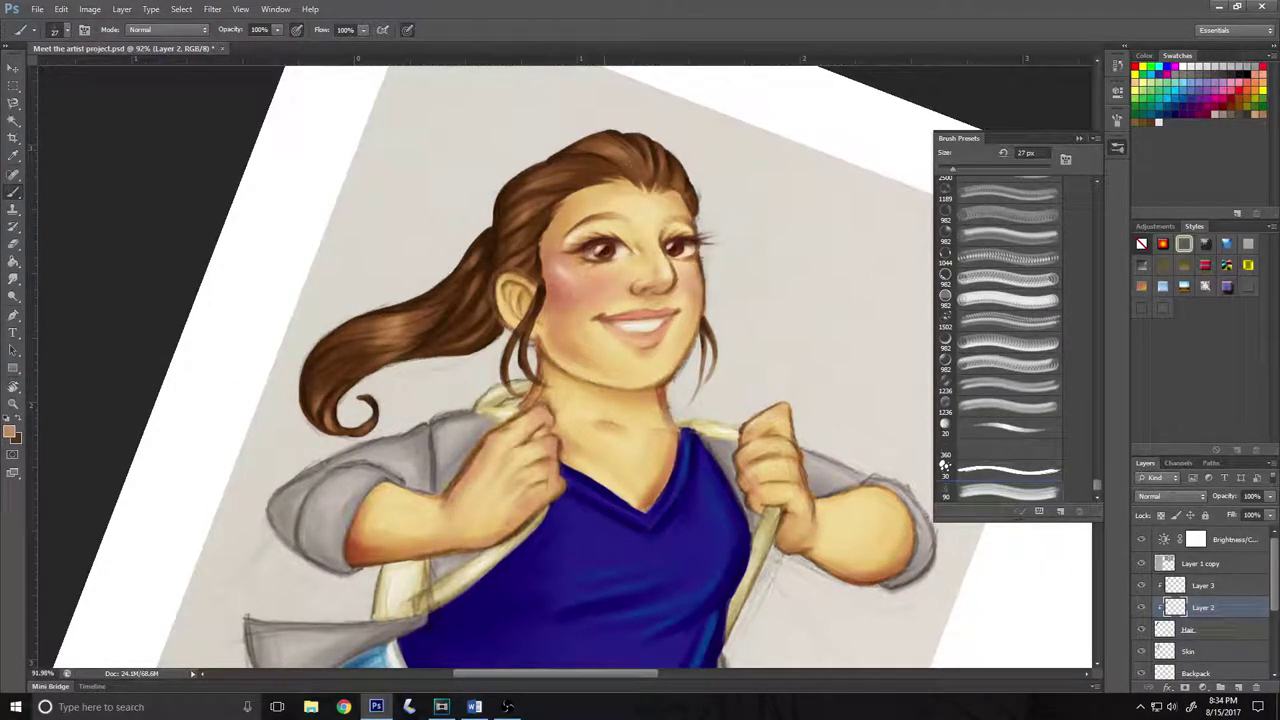
left_click(1160, 586)
left_click(9, 433)
left_click(1206, 183)
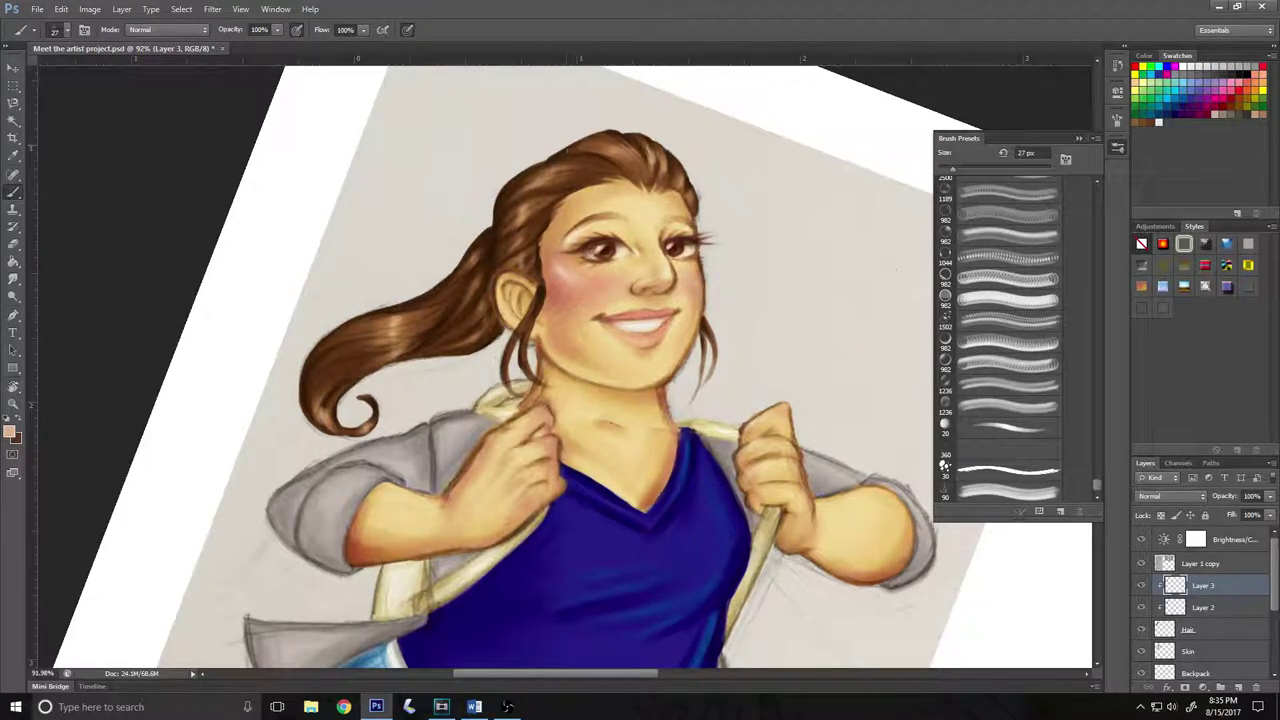
scroll(820, 347, "left", 1)
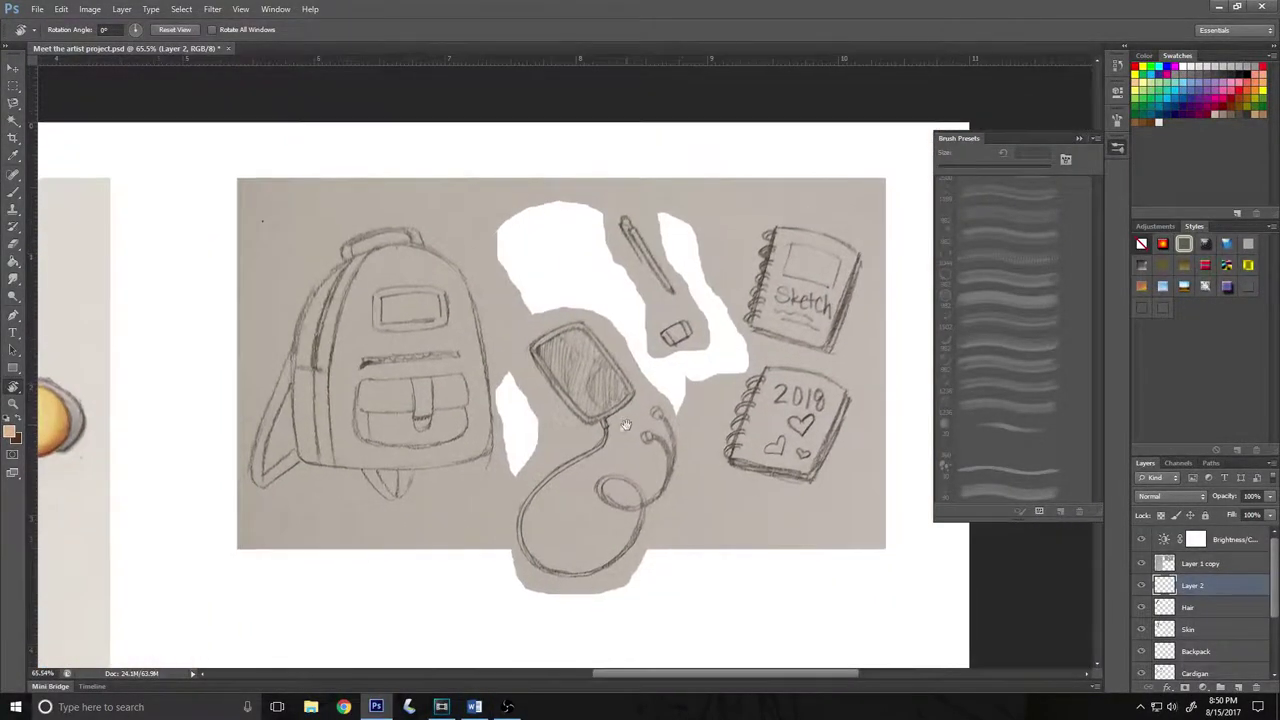
Step: Merge away the empty Layer 2 and paint peach over the backpack's left edge and middle at 42 px
left_click_drag(624, 425, 596, 431)
key("ctrl+e")
key("b")
mouse_move(277, 402)
left_mouse_down()
mouse_move(286, 322)
mouse_move(320, 400)
left_mouse_up()
key("bracketright")
key("bracketright")
left_click_drag(300, 320, 418, 420)
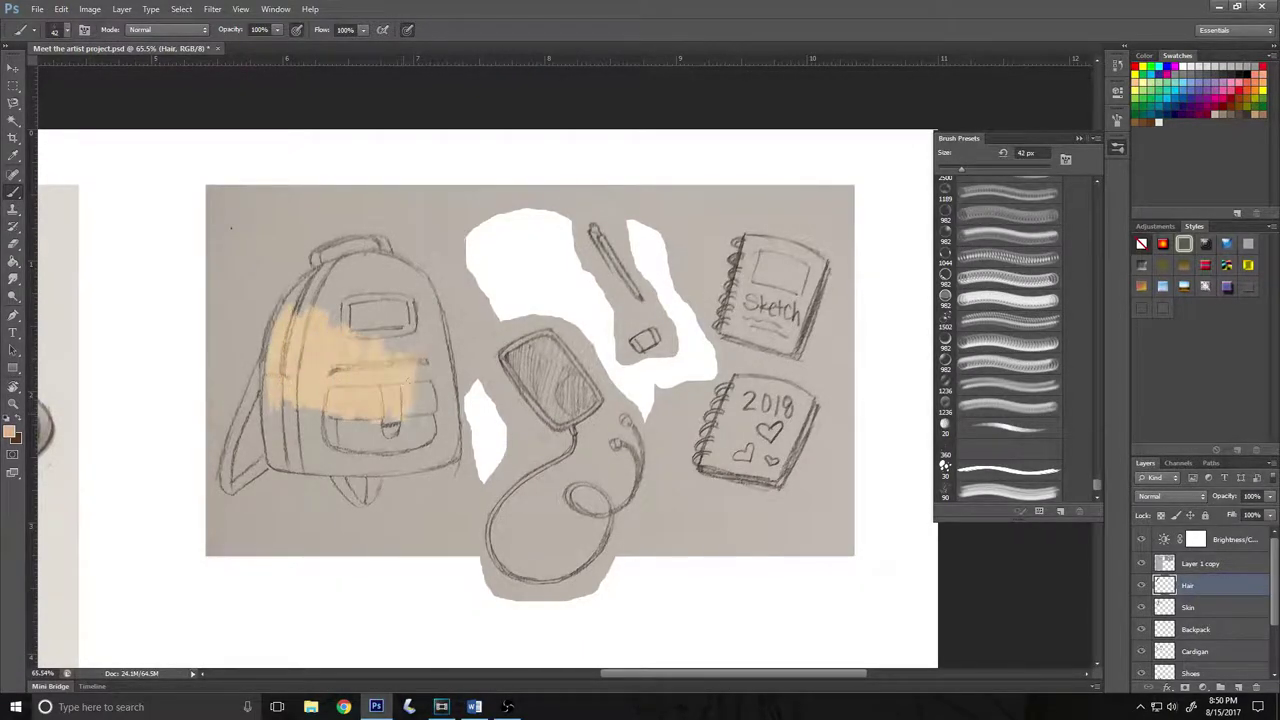
left_click_drag(404, 340, 455, 440)
mouse_move(340, 430)
left_mouse_down()
mouse_move(278, 400)
mouse_move(352, 413)
left_mouse_up()
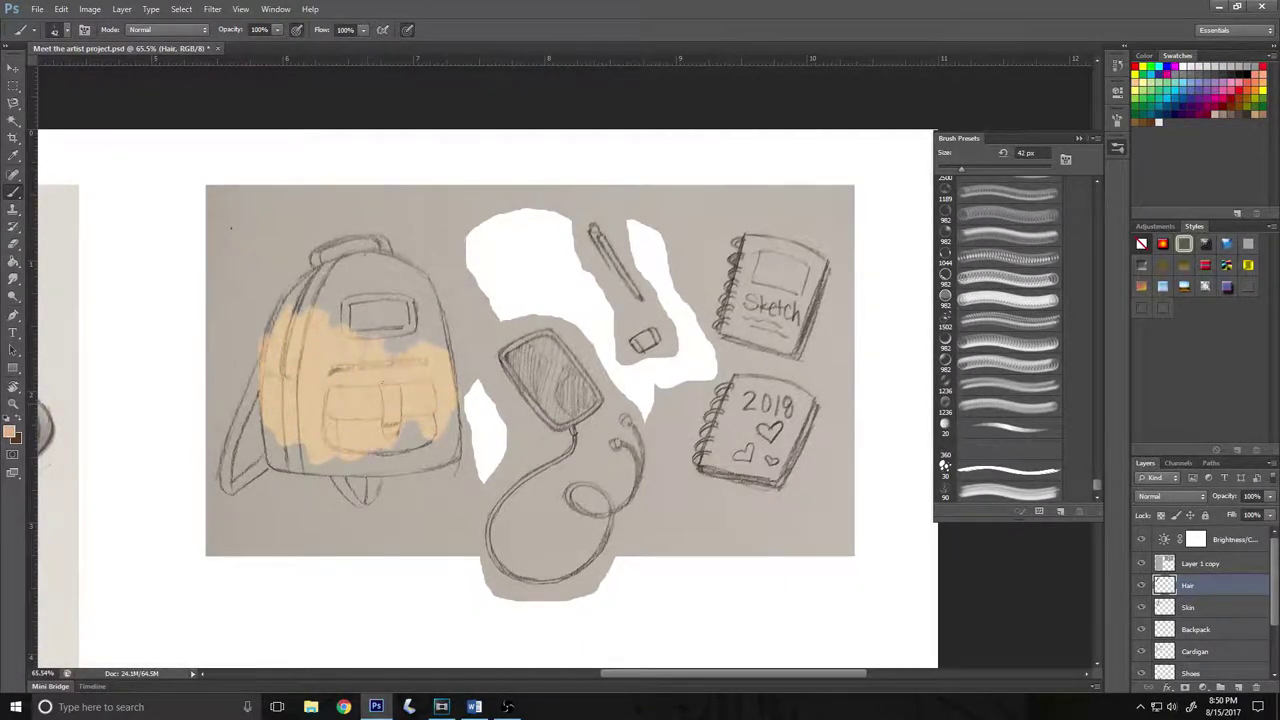
Step: Fill the backpack's lower area, top and left strap with peach
key("F5")
key("F5")
mouse_move(450, 415)
left_mouse_down()
mouse_move(430, 450)
mouse_move(275, 450)
mouse_move(420, 460)
mouse_move(400, 466)
mouse_move(282, 463)
left_mouse_up()
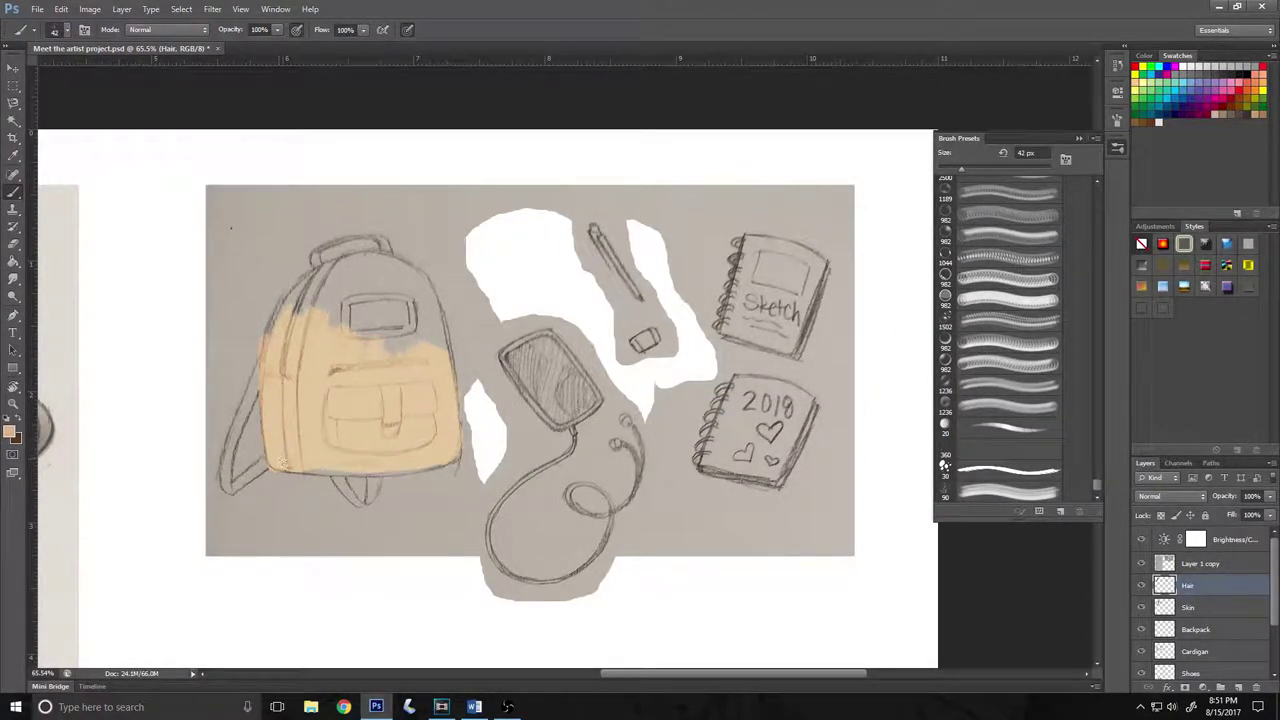
mouse_move(275, 335)
left_mouse_down()
mouse_move(335, 258)
mouse_move(415, 320)
mouse_move(450, 360)
mouse_move(455, 390)
left_mouse_up()
mouse_move(350, 262)
left_mouse_down()
mouse_move(318, 245)
mouse_move(430, 295)
left_mouse_up()
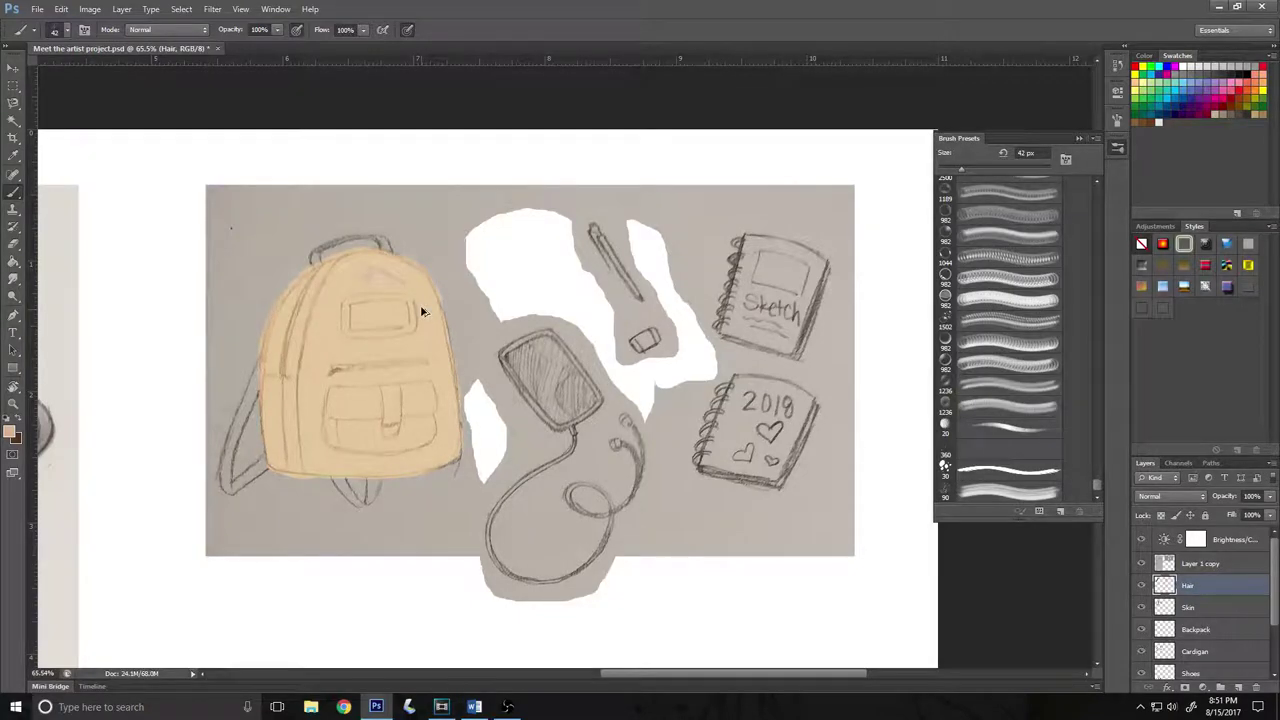
mouse_move(258, 360)
left_mouse_down()
mouse_move(222, 490)
mouse_move(265, 468)
mouse_move(232, 482)
left_mouse_up()
mouse_move(328, 480)
left_mouse_down()
mouse_move(362, 500)
mouse_move(370, 472)
left_mouse_up()
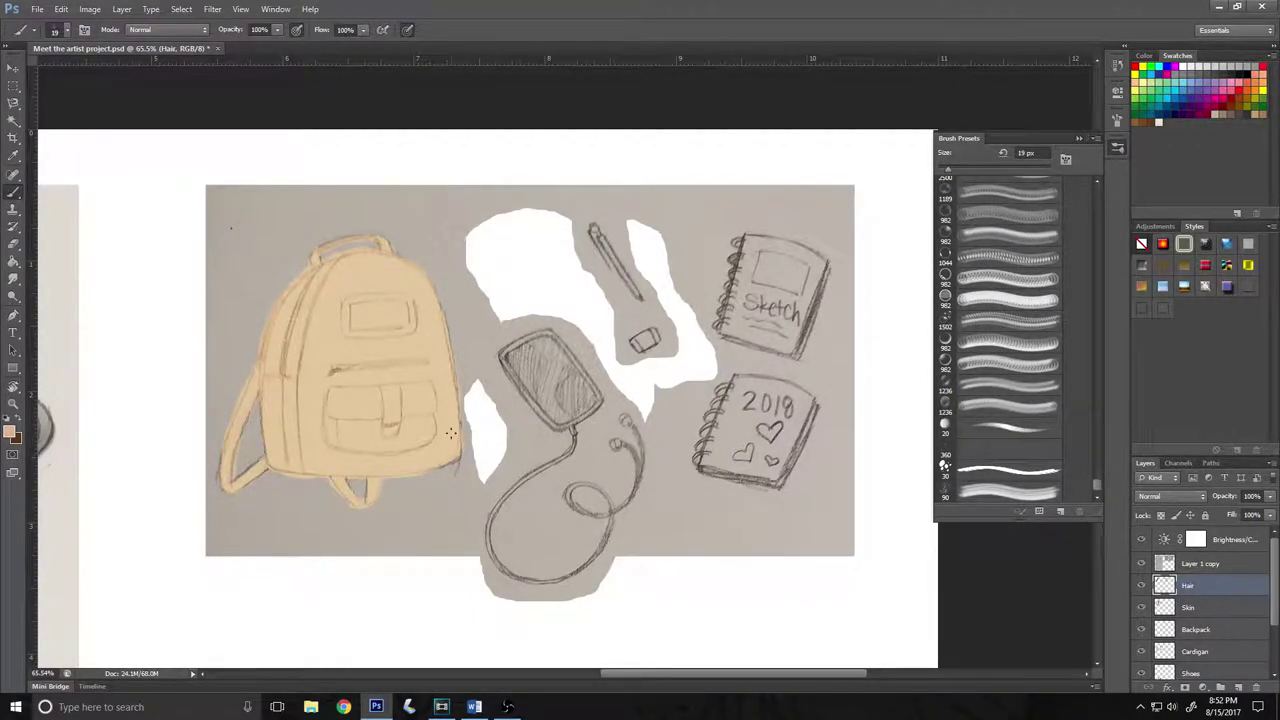
left_click_drag(270, 452, 232, 478)
left_click(1238, 688)
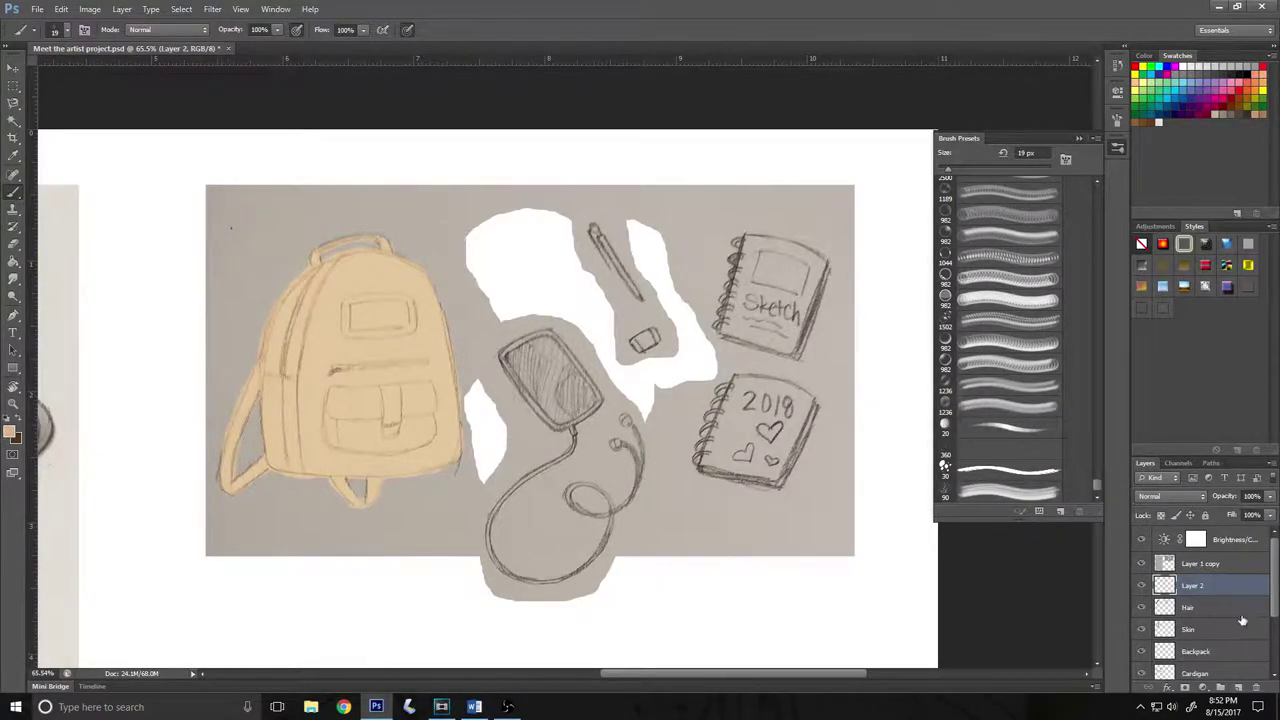
Step: Undo the last strokes and erase the peach fill from Hair with a 167 px eraser
key("ctrl+alt+z")
key("ctrl+alt+z")
key("ctrl+alt+z")
key("e")
scroll(1099, 195, "up", 5)
left_click(1008, 334)
mouse_move(300, 280)
left_mouse_down()
mouse_move(385, 285)
mouse_move(260, 480)
mouse_move(235, 420)
left_mouse_up()
Step: Repaint the backpack peach on a new layer, including pocket, handle and left strap
left_click(1238, 688)
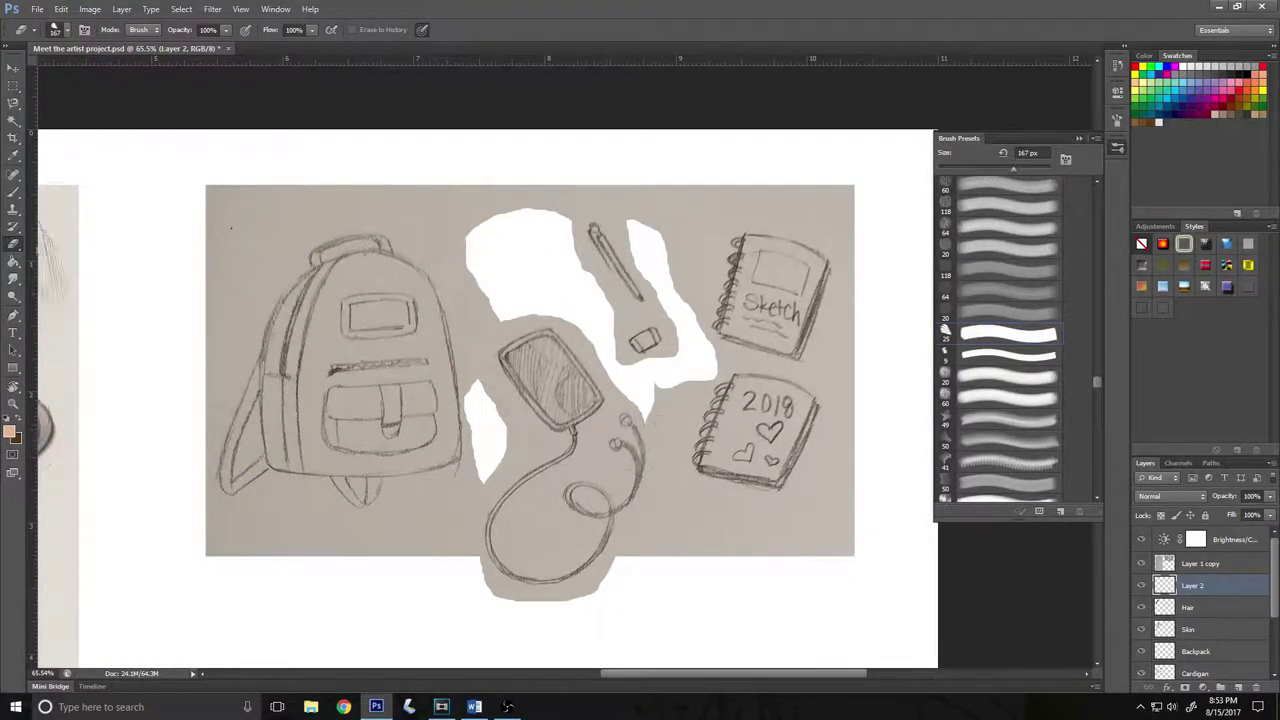
key("b")
mouse_move(335, 298)
left_mouse_down()
mouse_move(355, 340)
mouse_move(400, 350)
mouse_move(300, 380)
mouse_move(310, 300)
mouse_move(300, 425)
mouse_move(330, 455)
mouse_move(400, 445)
mouse_move(440, 420)
mouse_move(355, 285)
mouse_move(410, 300)
left_mouse_up()
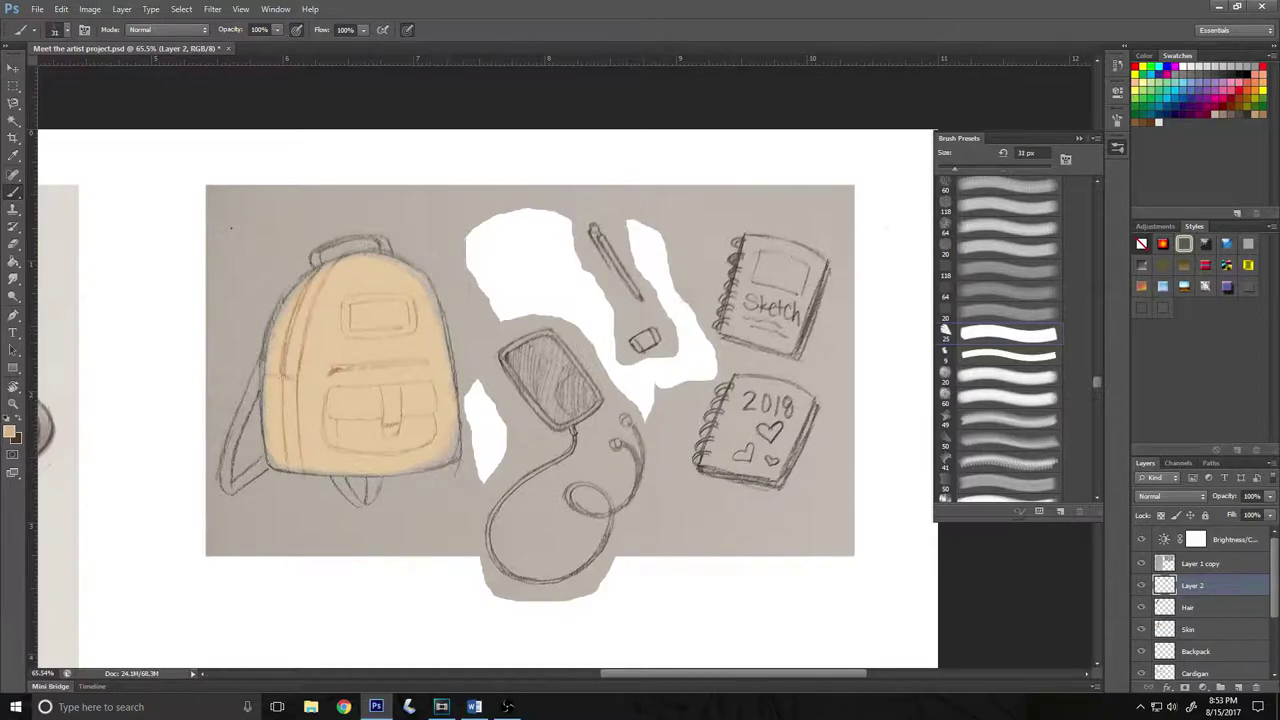
mouse_move(455, 405)
left_mouse_down()
mouse_move(447, 458)
mouse_move(425, 468)
left_mouse_up()
left_click_drag(440, 275, 450, 360)
mouse_move(305, 280)
left_mouse_down()
mouse_move(264, 400)
mouse_move(266, 455)
left_mouse_up()
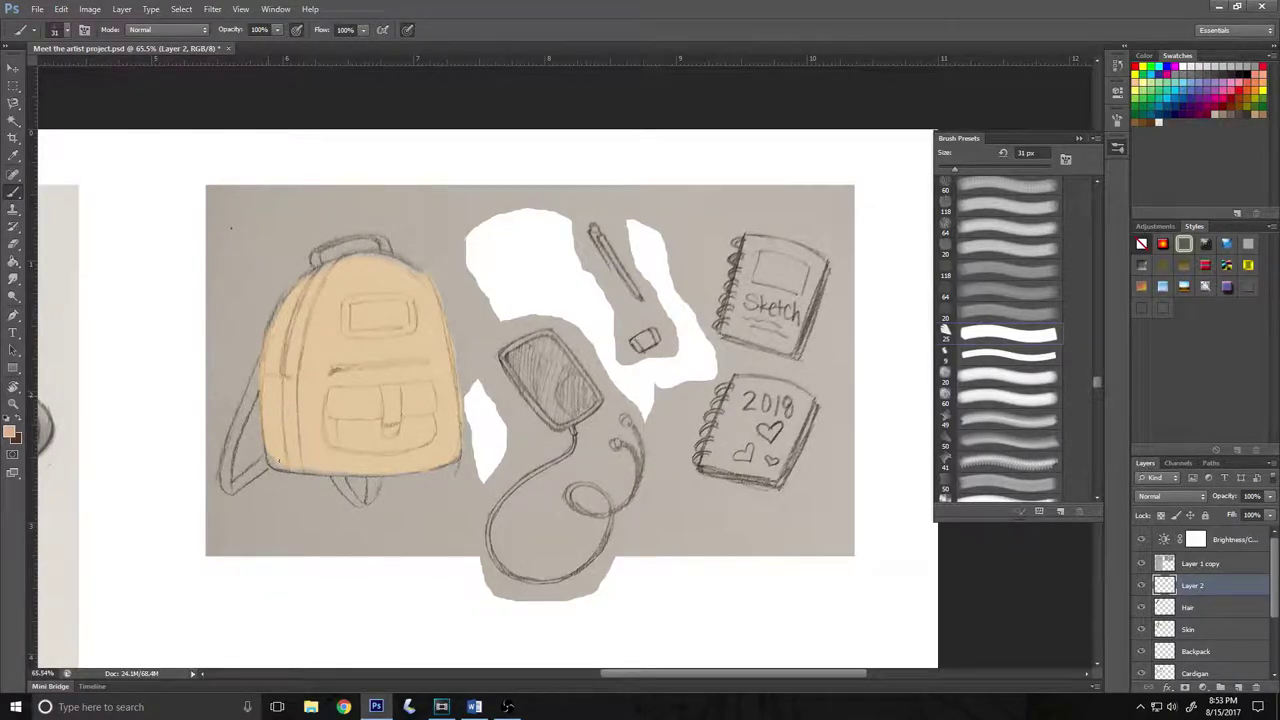
mouse_move(310, 255)
left_mouse_down()
mouse_move(350, 230)
mouse_move(395, 242)
left_mouse_up()
left_click_drag(258, 385, 245, 445)
mouse_move(245, 360)
left_mouse_down()
mouse_move(220, 490)
mouse_move(270, 470)
left_mouse_up()
mouse_move(340, 480)
left_mouse_down()
mouse_move(365, 500)
mouse_move(420, 477)
left_mouse_up()
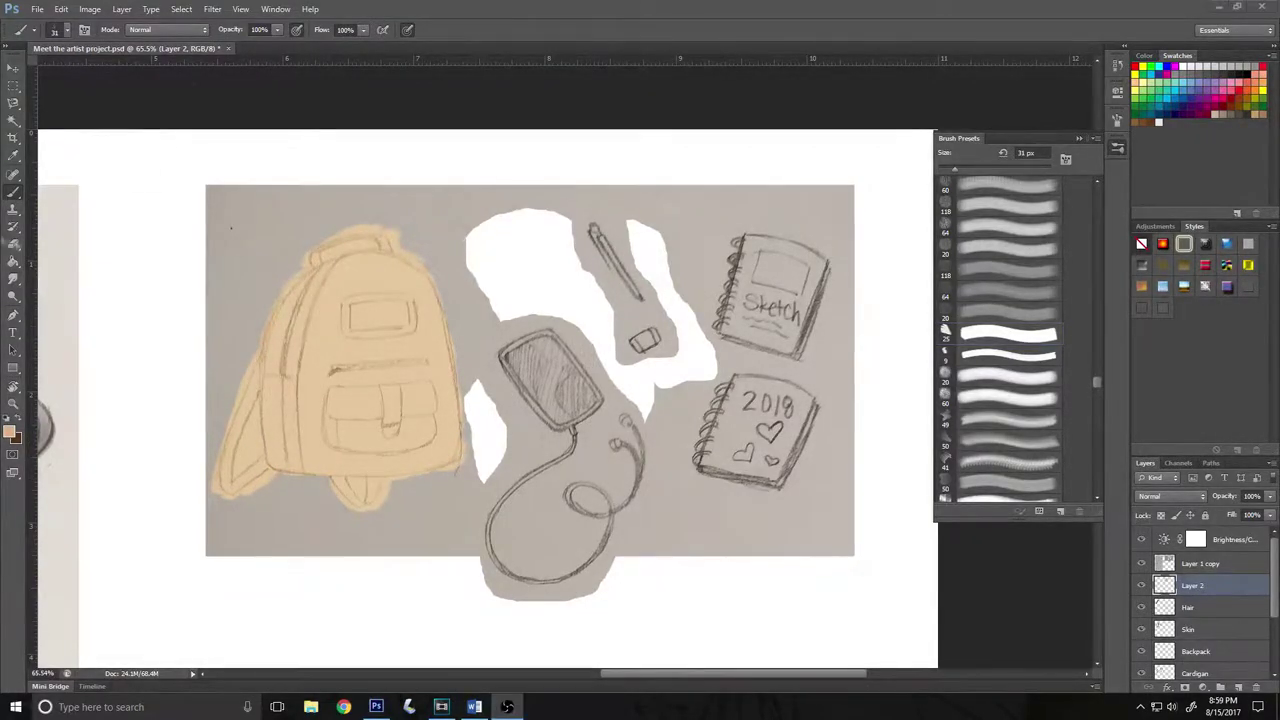
Step: Erase peach overspill along the left strap, bottom, right edge and top handle
key("e")
left_click_drag(252, 352, 218, 492)
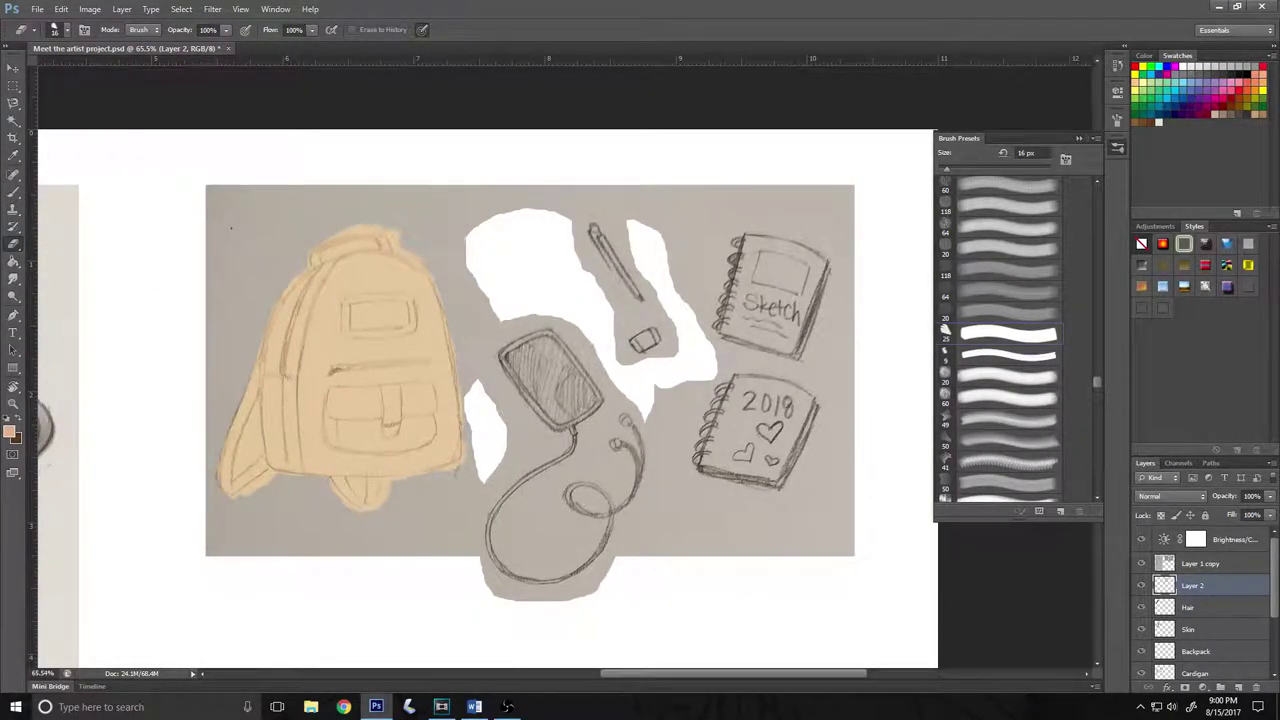
mouse_move(259, 400)
left_mouse_down()
mouse_move(260, 455)
mouse_move(240, 475)
mouse_move(345, 496)
left_mouse_up()
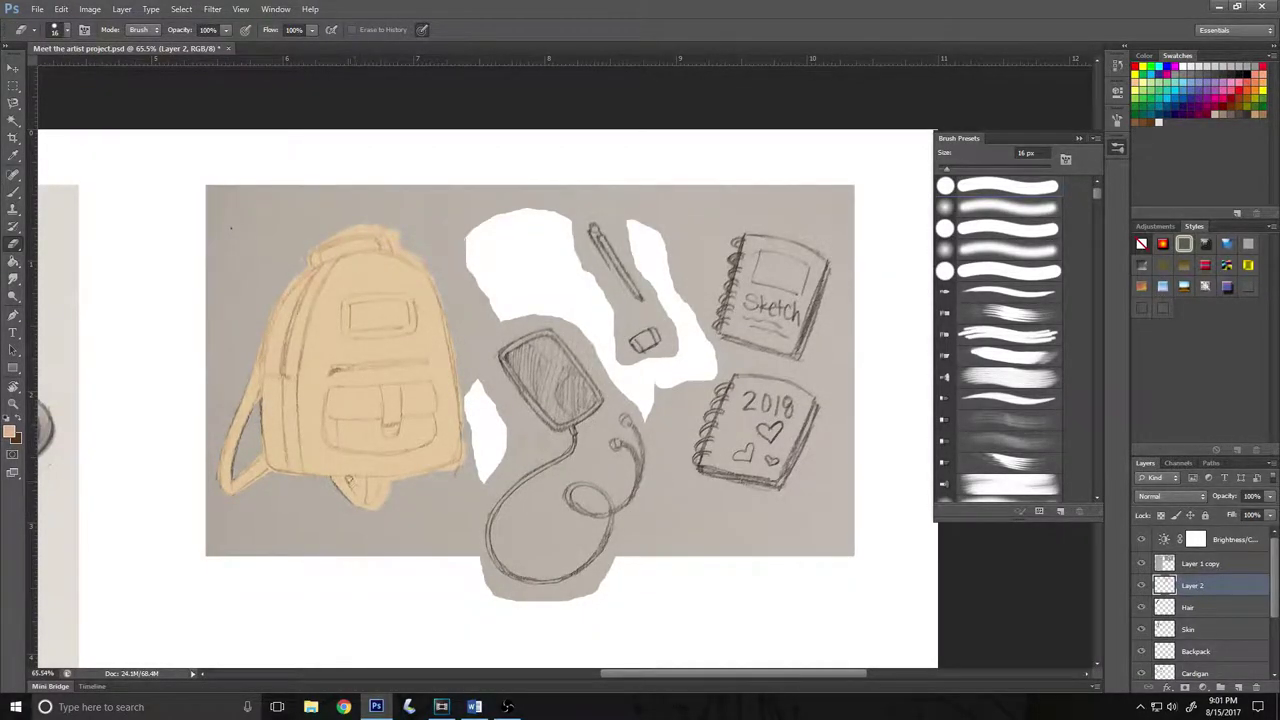
left_click_drag(388, 480, 358, 508)
left_click_drag(449, 322, 460, 450)
left_click_drag(398, 248, 418, 266)
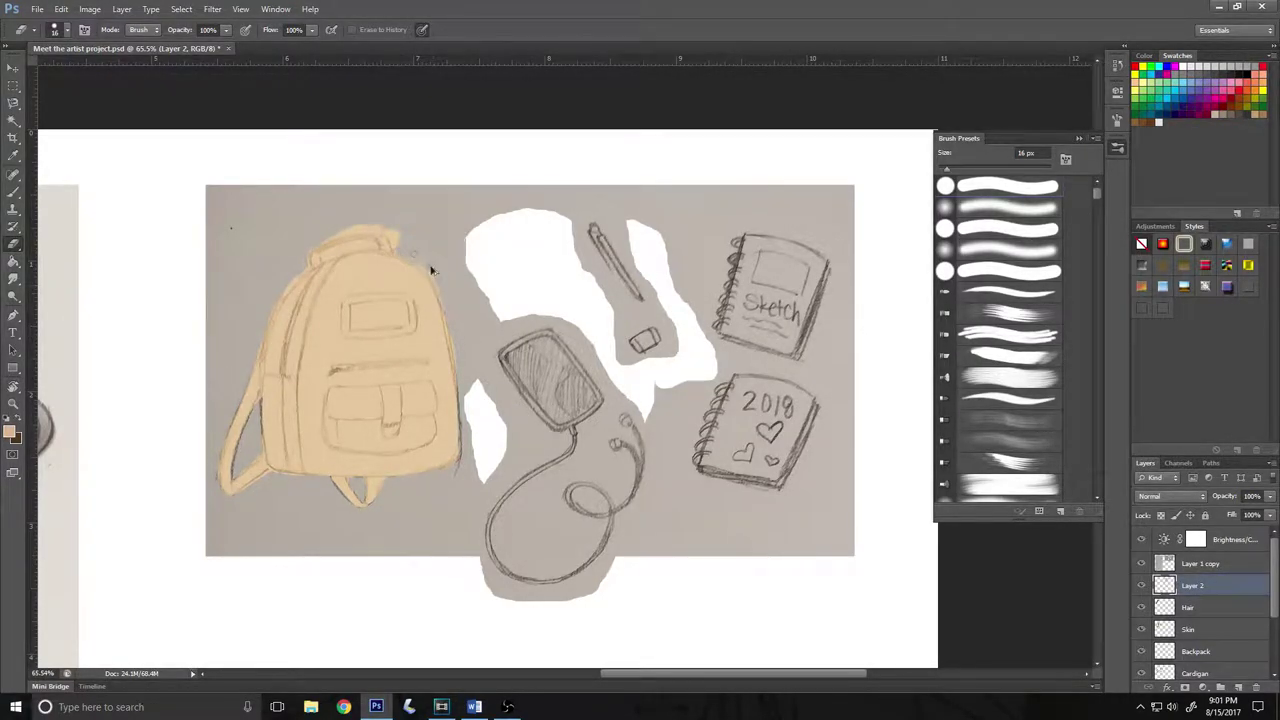
left_click_drag(440, 320, 392, 232)
mouse_move(290, 262)
left_mouse_down()
mouse_move(425, 225)
mouse_move(365, 220)
left_mouse_up()
scroll(336, 245, "up", 5)
left_click_drag(470, 215, 562, 303)
scroll(562, 303, "down", 3)
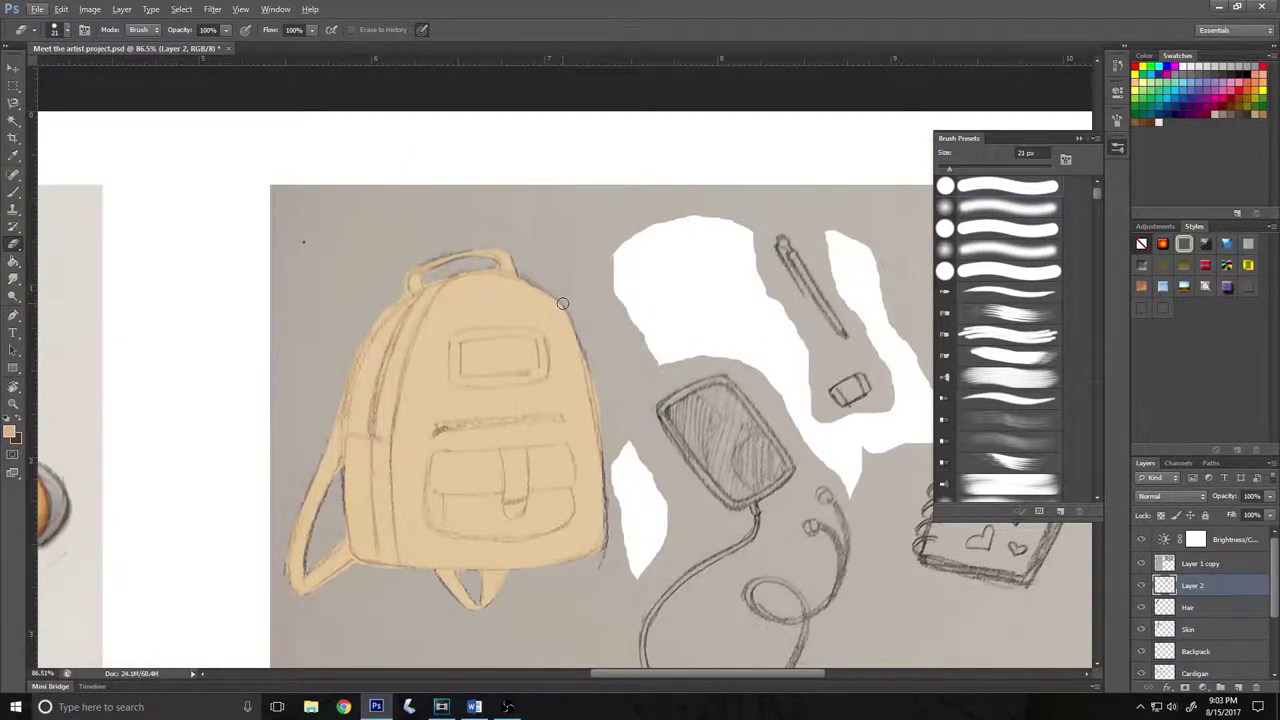
Step: Add a shading layer clipped to the backpack colour and pick a darker brown
key("b")
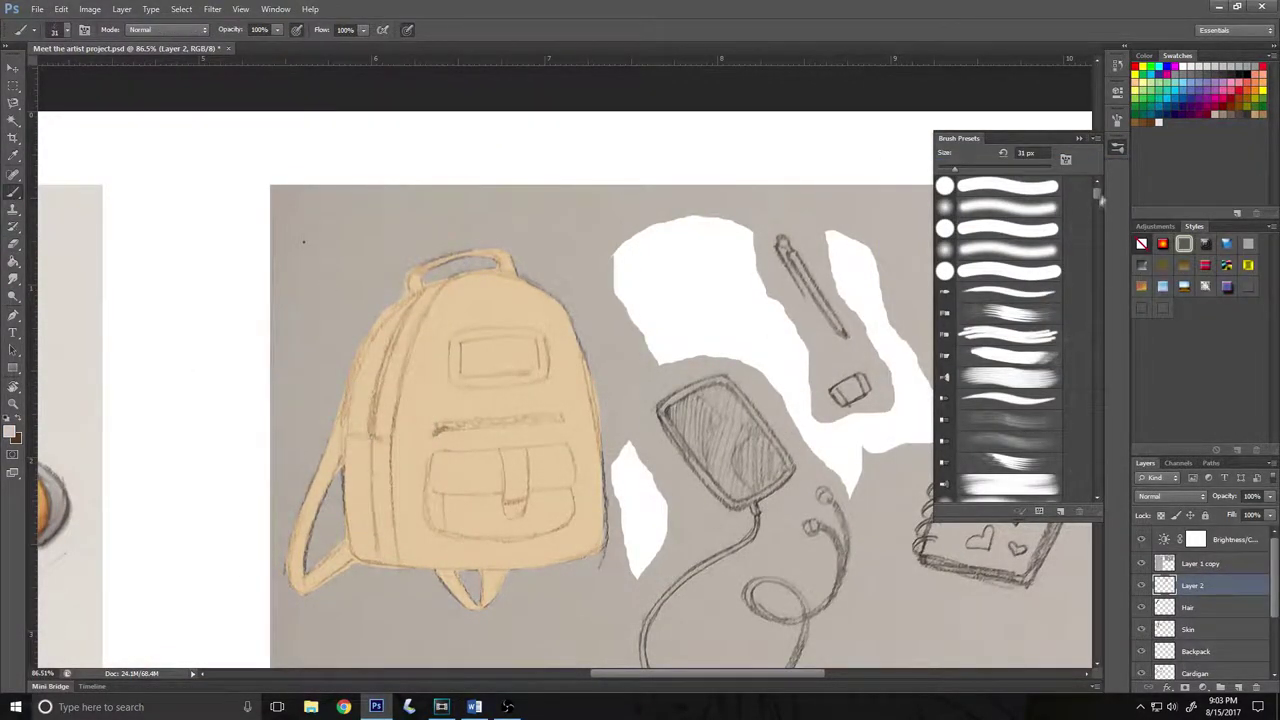
left_click_drag(1097, 190, 1099, 497)
left_click(12, 432)
key("Escape")
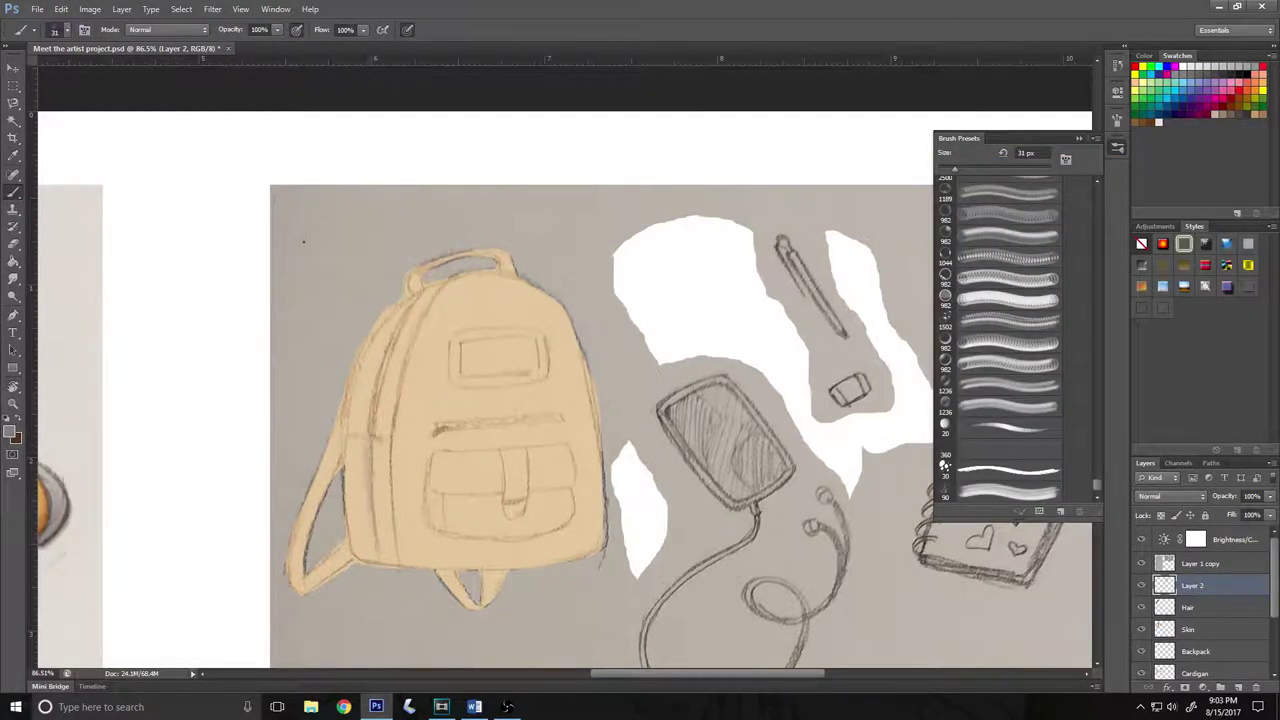
key("ctrl+shift+alt+n")
right_click(1200, 585)
left_click(1170, 211)
left_click(12, 432)
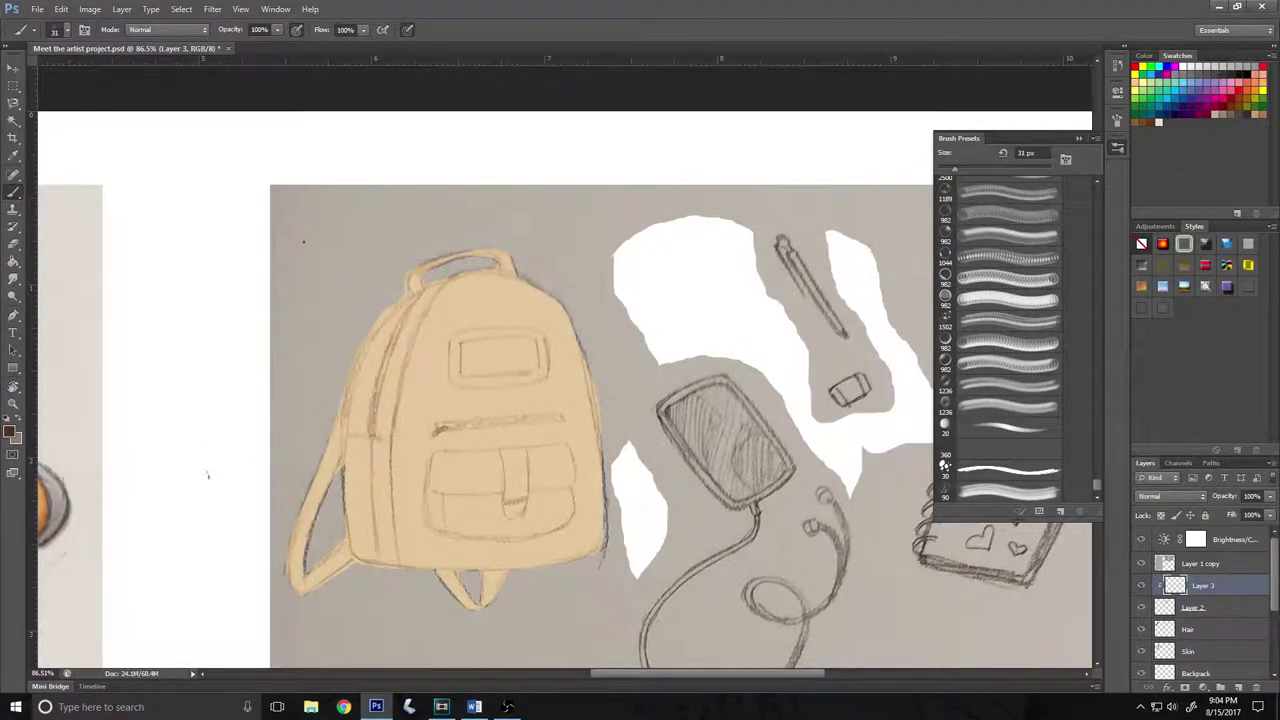
key("Return")
Step: Shade the backpack's left side, bottom, front seam, left strap and right edge
left_click_drag(370, 435, 358, 565)
left_click_drag(345, 555, 415, 568)
left_click_drag(393, 435, 395, 558)
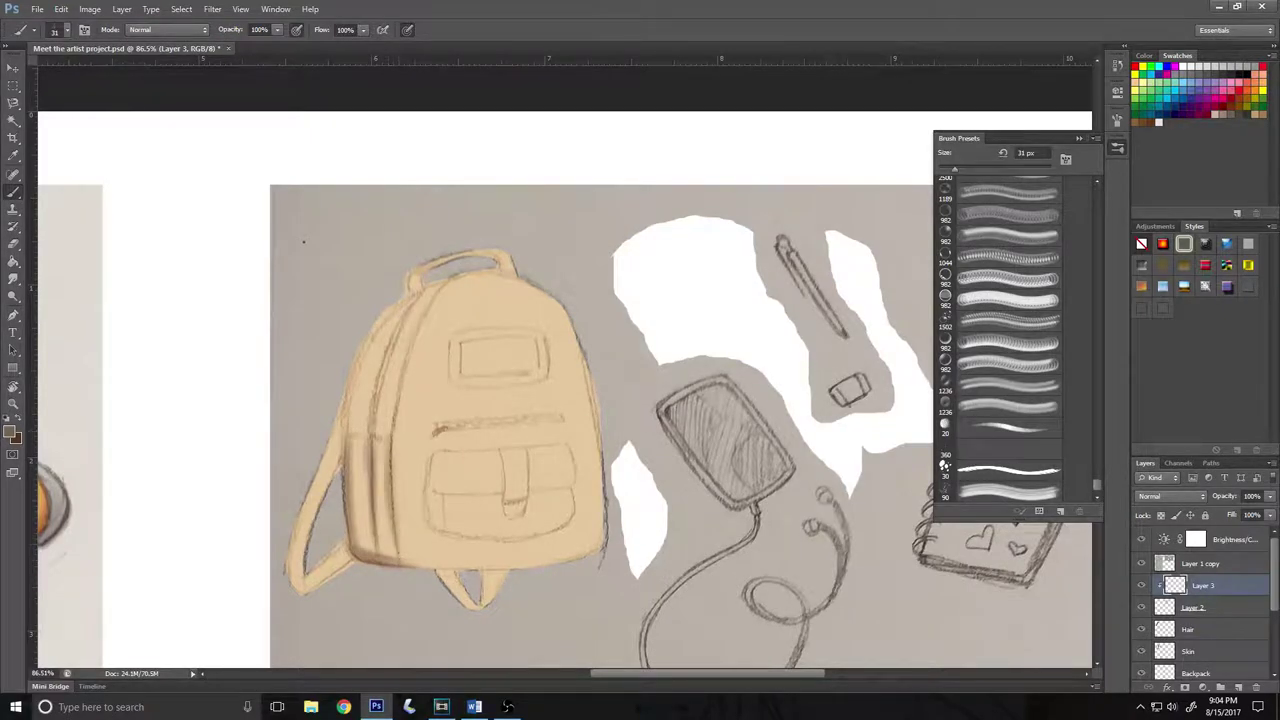
left_click_drag(378, 315, 372, 442)
mouse_move(410, 290)
left_mouse_down()
mouse_move(378, 410)
mouse_move(400, 420)
mouse_move(403, 555)
mouse_move(375, 432)
left_mouse_up()
left_click_drag(385, 368, 338, 460)
left_click_drag(338, 415, 290, 585)
mouse_move(342, 462)
left_mouse_down()
mouse_move(292, 588)
mouse_move(350, 538)
left_mouse_up()
left_click_drag(312, 590, 355, 558)
left_click_drag(406, 388, 452, 568)
mouse_move(582, 360)
left_mouse_down()
mouse_move(596, 544)
mouse_move(550, 562)
left_mouse_up()
Step: Shade around the upper pocket at 48% opacity, then soften seams and bottom at 28%
key("4")
key("8")
left_click_drag(552, 300, 448, 272)
left_click_drag(548, 338, 544, 376)
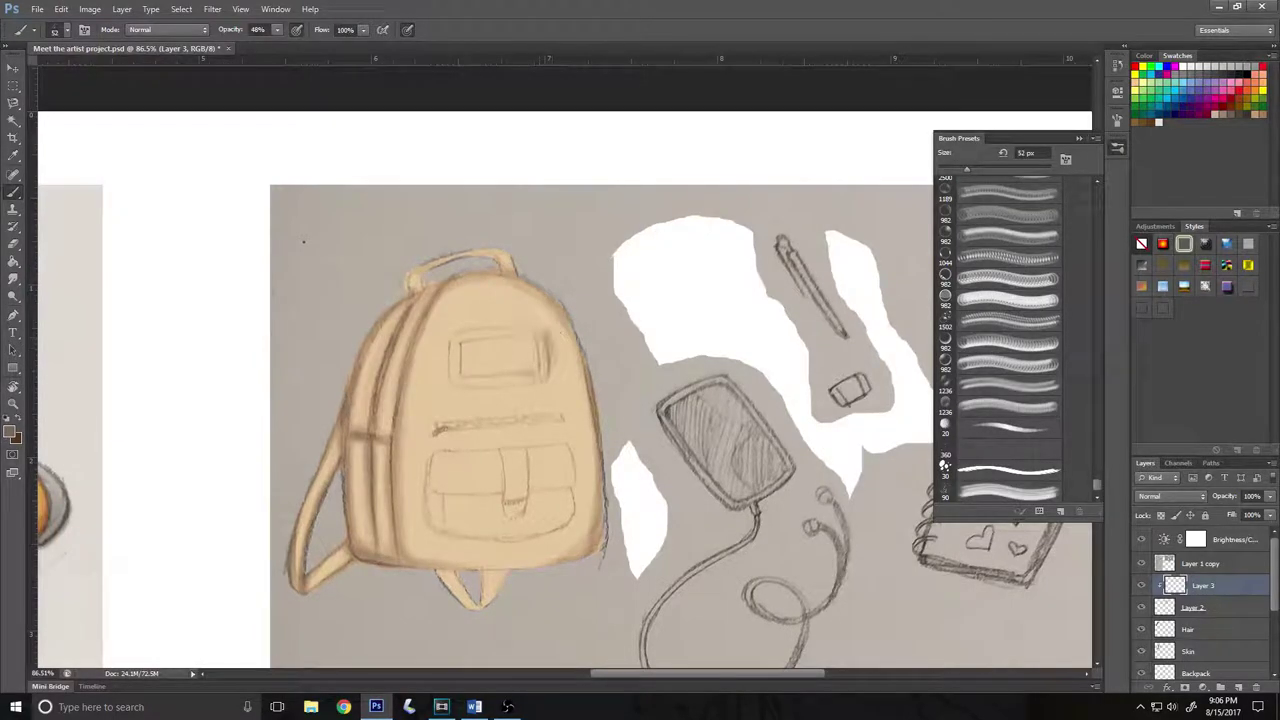
mouse_move(448, 344)
left_mouse_down()
mouse_move(447, 380)
mouse_move(524, 386)
left_mouse_up()
mouse_move(540, 338)
left_mouse_down()
mouse_move(462, 376)
mouse_move(536, 328)
left_mouse_up()
key("2")
key("8")
left_click_drag(384, 326, 372, 436)
left_click_drag(416, 322, 412, 446)
left_click_drag(406, 514, 528, 566)
left_click_drag(448, 307, 500, 258)
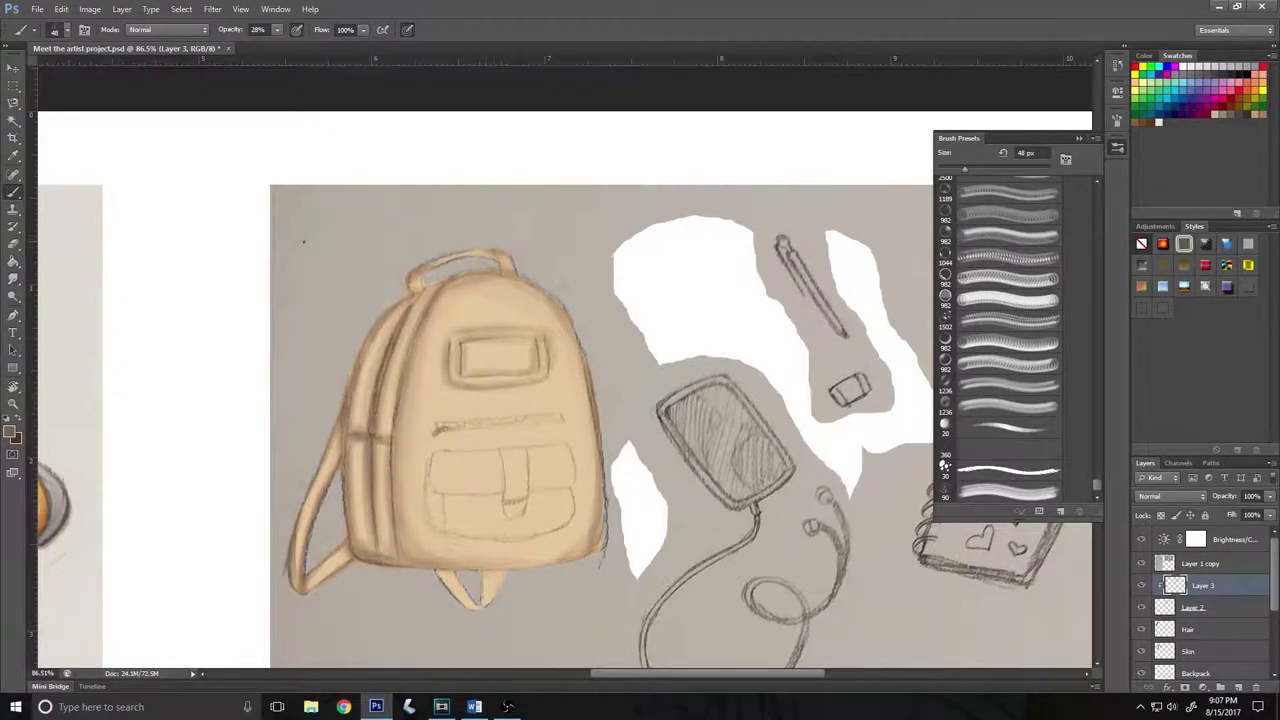
Step: With a 19 px brush, darken the zipper line and the lower pocket's edges
key("bracketleft")
key("bracketleft")
key("bracketleft")
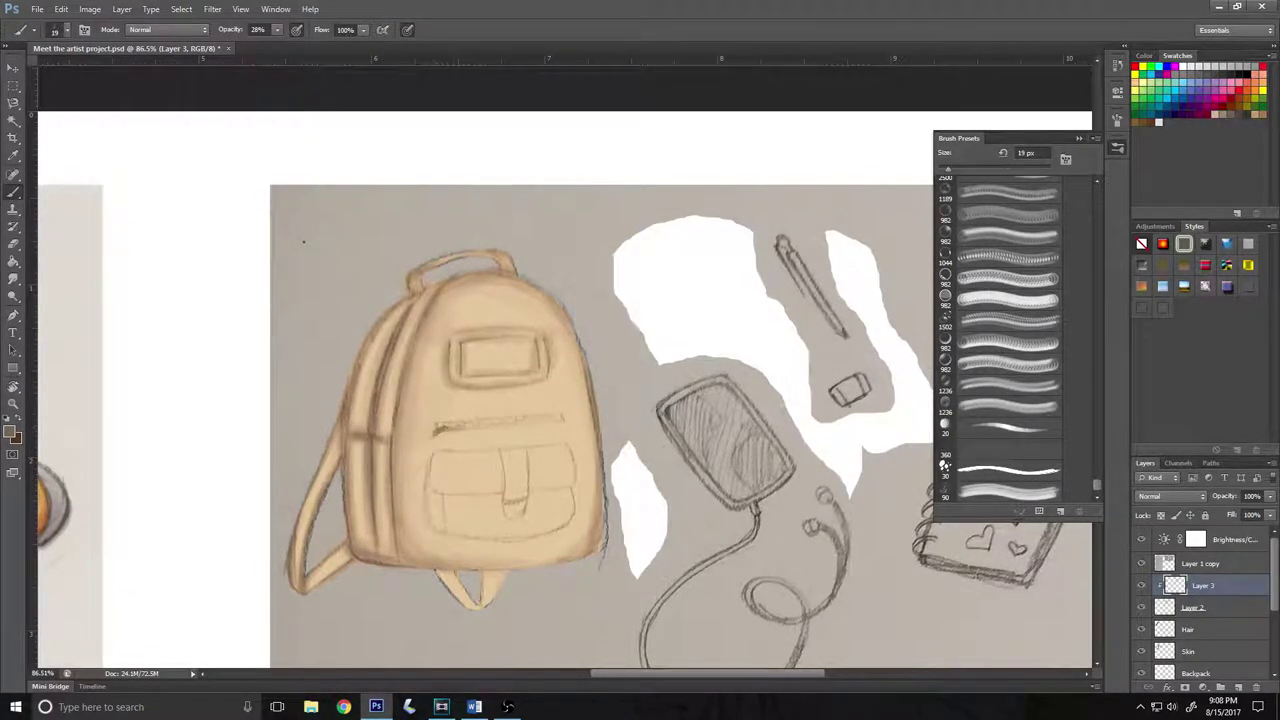
left_click_drag(434, 424, 570, 418)
left_click_drag(428, 462, 426, 518)
mouse_move(438, 530)
left_mouse_down()
mouse_move(538, 546)
mouse_move(468, 544)
left_mouse_up()
left_click_drag(574, 492, 558, 532)
mouse_move(444, 538)
left_mouse_down()
mouse_move(450, 456)
mouse_move(512, 526)
left_mouse_up()
left_click_drag(444, 452, 490, 452)
mouse_move(530, 452)
left_mouse_down()
mouse_move(530, 500)
mouse_move(576, 470)
left_mouse_up()
left_click_drag(578, 462, 540, 494)
left_click_drag(434, 476, 500, 500)
Step: At 32 px, blend shading on the lower pocket, bottom corners and left strap
key("bracketright")
key("bracketright")
left_click_drag(498, 456, 510, 506)
left_click_drag(436, 474, 520, 490)
left_click_drag(574, 448, 572, 505)
left_click_drag(425, 458, 445, 540)
left_click_drag(570, 550, 582, 560)
left_click_drag(440, 566, 458, 598)
left_click_drag(480, 568, 508, 602)
left_click_drag(440, 574, 462, 590)
left_click_drag(338, 434, 314, 498)
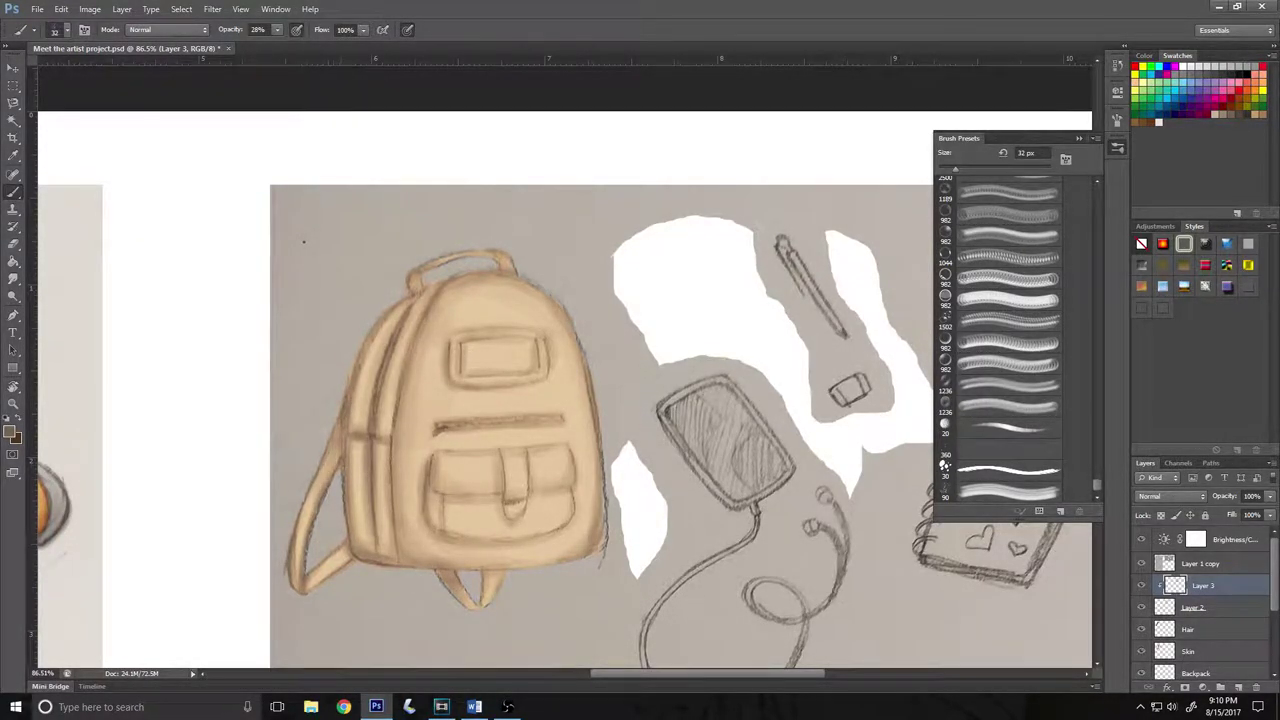
left_click_drag(346, 544, 308, 588)
Step: Add more shading to the pocket, switching to a 20 px brush
left_click_drag(442, 446, 464, 456)
left_click_drag(570, 448, 572, 506)
left_click_drag(440, 494, 460, 544)
left_click_drag(504, 450, 506, 520)
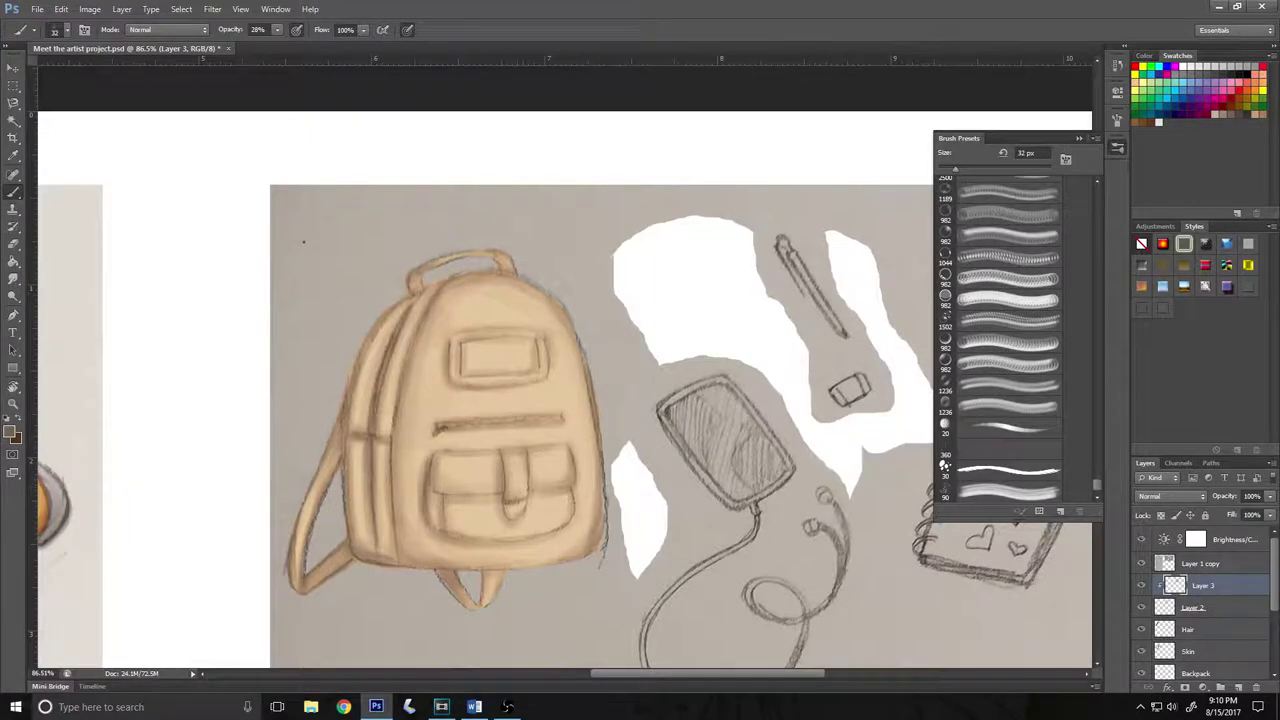
left_click(1000, 428)
left_click_drag(504, 450, 528, 488)
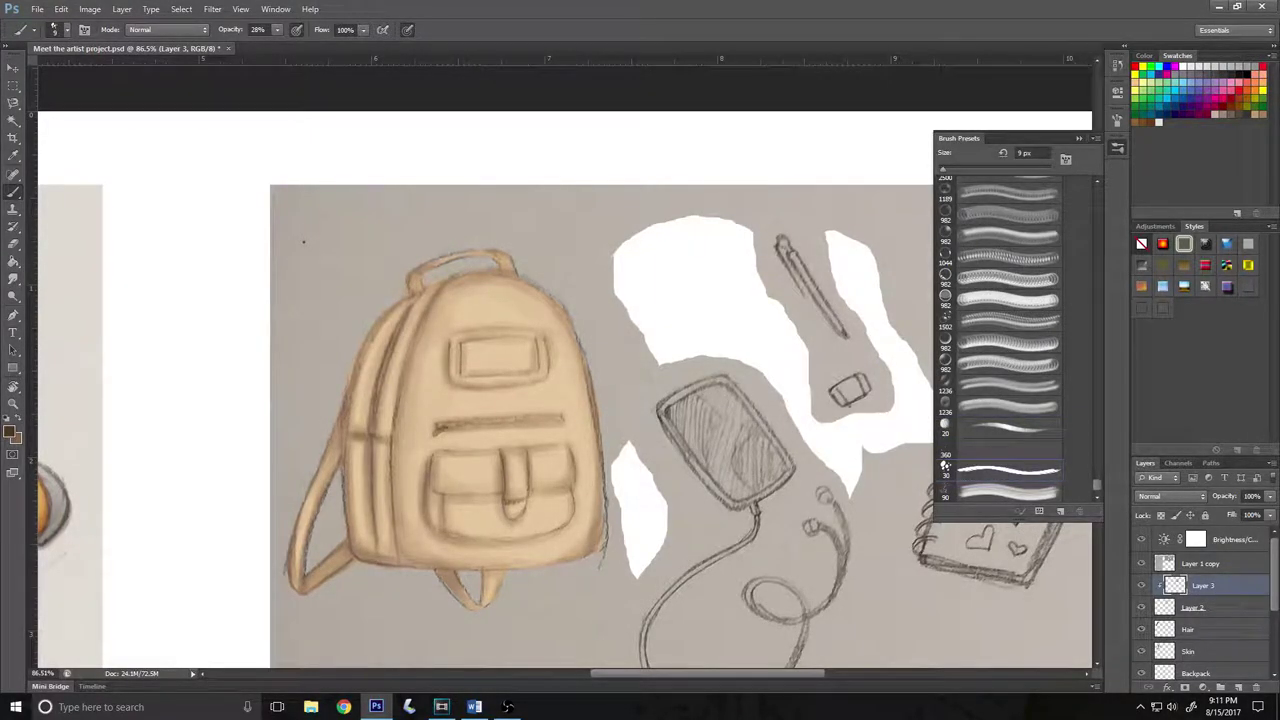
Step: Rotate the canvas about 26 degrees and darken the backpack's left edge and top
key("r")
mouse_move(123, 451)
left_mouse_down()
mouse_move(205, 633)
mouse_move(230, 600)
left_mouse_up()
left_click_drag(350, 290, 345, 380)
left_click_drag(365, 440, 380, 478)
left_click_drag(415, 525, 438, 548)
left_click_drag(366, 325, 372, 410)
left_click_drag(362, 296, 390, 434)
left_click_drag(378, 272, 472, 526)
mouse_move(490, 264)
left_mouse_down()
mouse_move(412, 318)
mouse_move(496, 354)
left_mouse_up()
left_click_drag(492, 262, 514, 320)
scroll(470, 300, "down", 3)
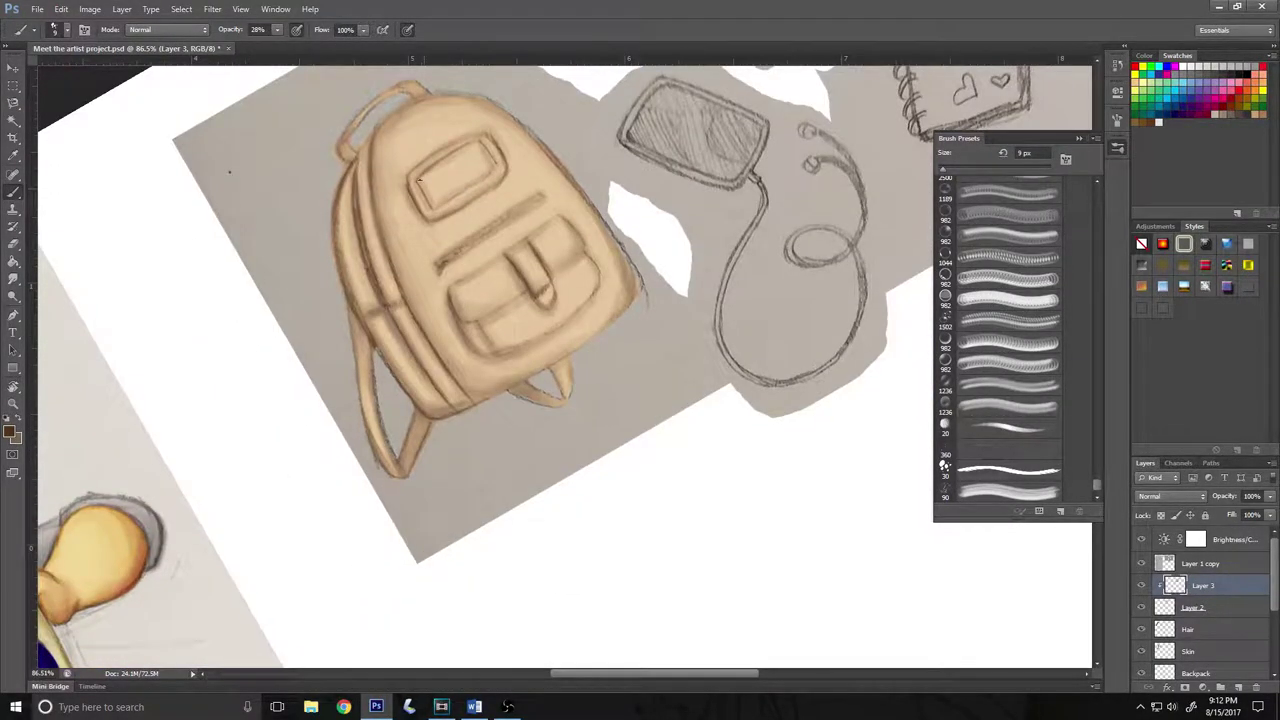
Step: Darken the top pocket outline, zipper line, front pocket flap and lower edge
left_click_drag(420, 180, 500, 165)
left_click_drag(470, 240, 532, 198)
left_click_drag(436, 270, 545, 195)
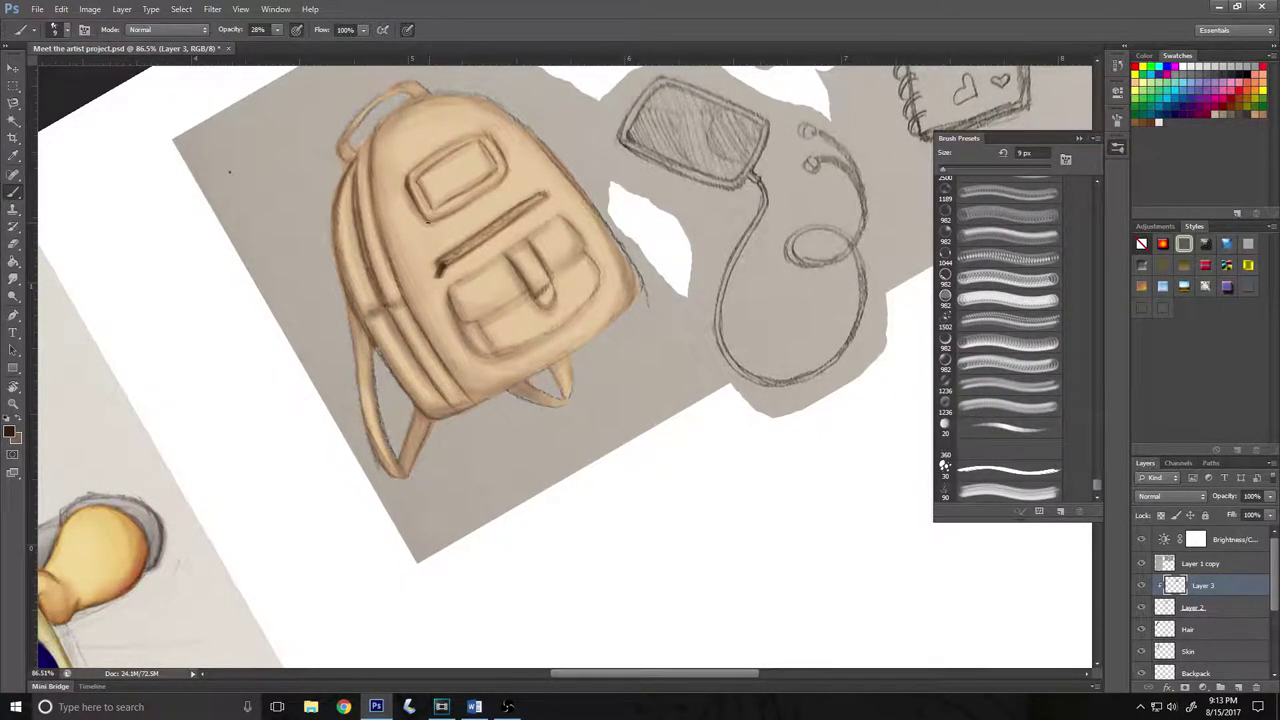
left_click_drag(510, 260, 555, 312)
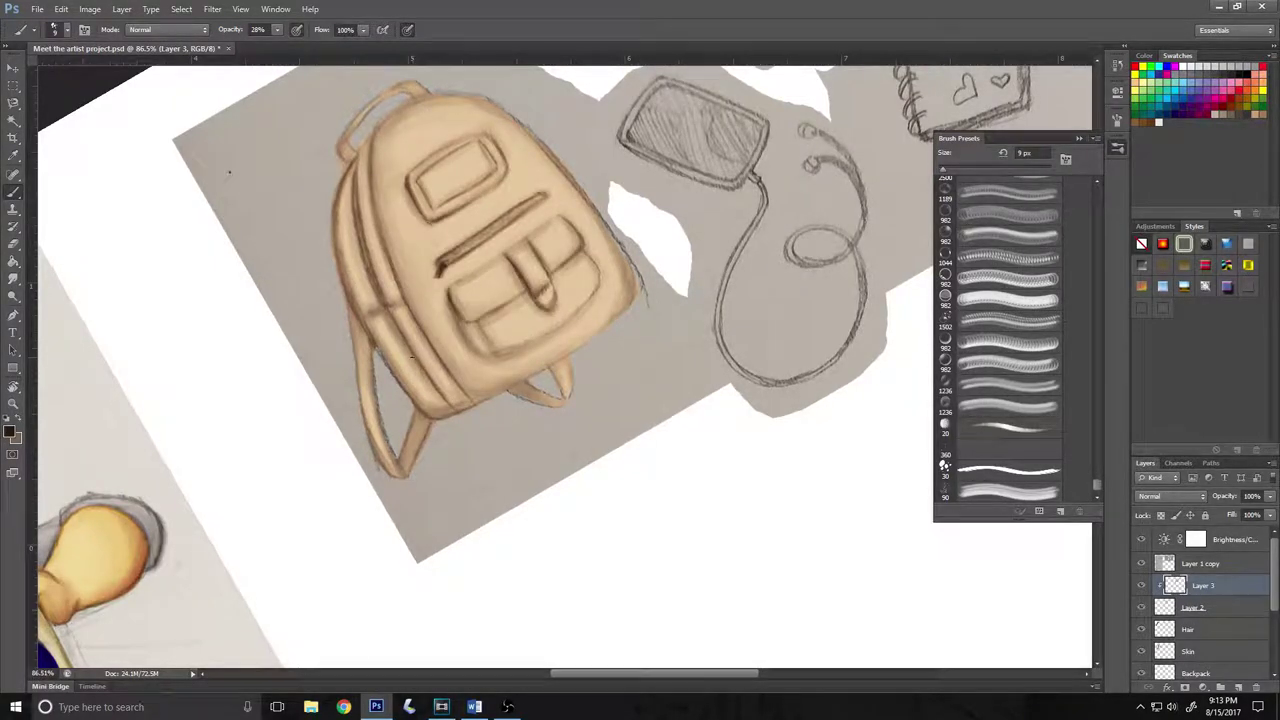
left_click_drag(520, 248, 458, 302)
left_click_drag(556, 220, 515, 252)
mouse_move(458, 308)
left_mouse_down()
mouse_move(494, 344)
mouse_move(561, 272)
left_mouse_up()
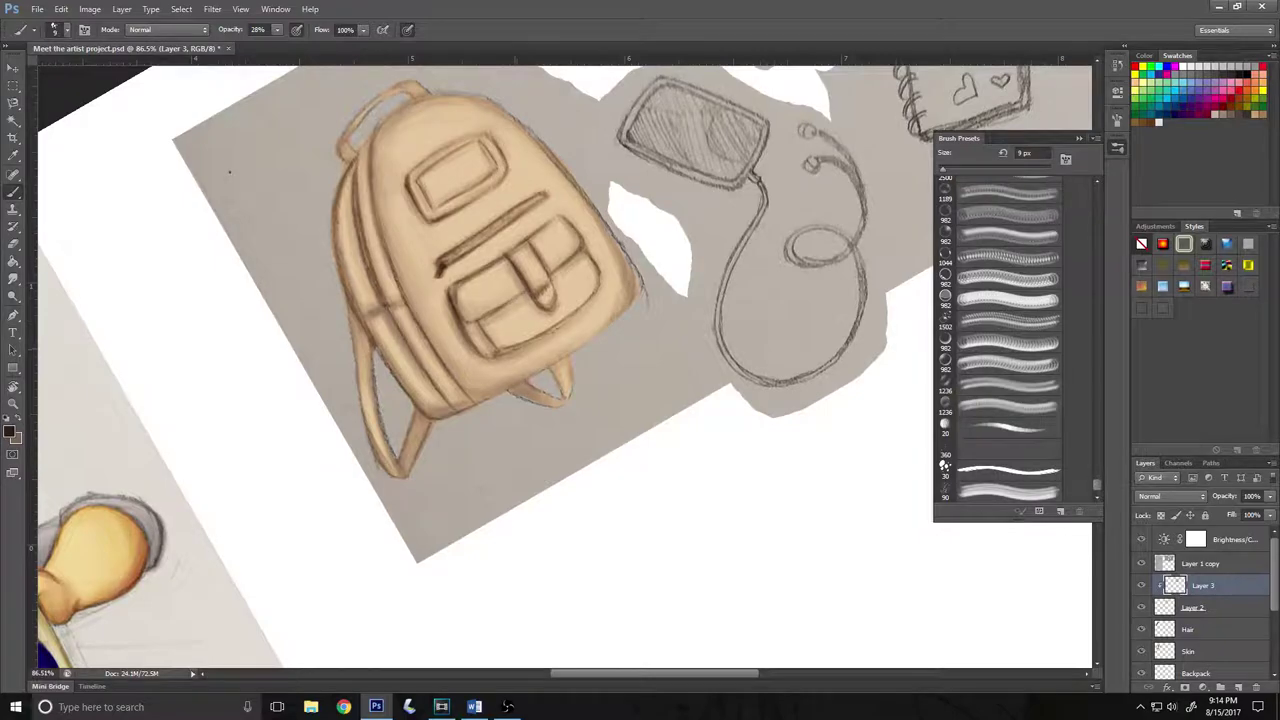
Step: Select the 90 px brush, pan up to the sketchbooks, and add a new empty Layer 4
left_click(1008, 492)
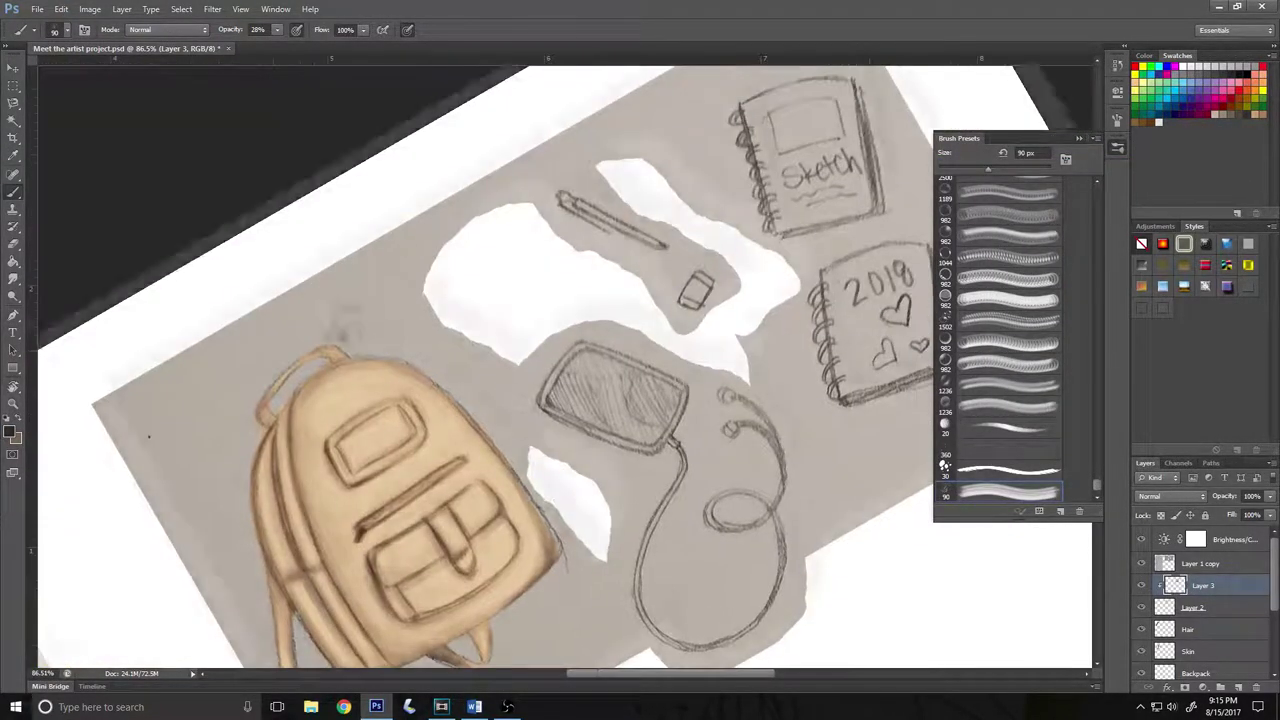
mouse_move(515, 95)
left_mouse_down()
mouse_move(432, 360)
mouse_move(532, 240)
left_mouse_up()
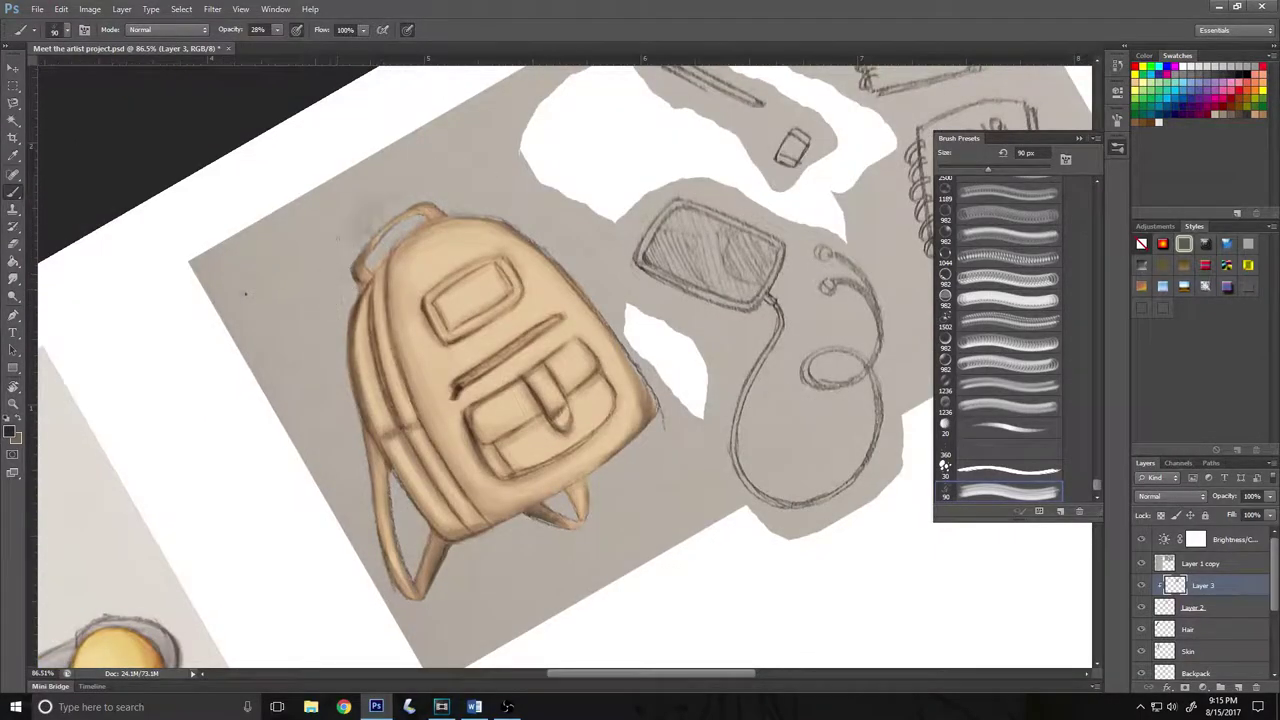
left_click(1240, 688, "ctrl")
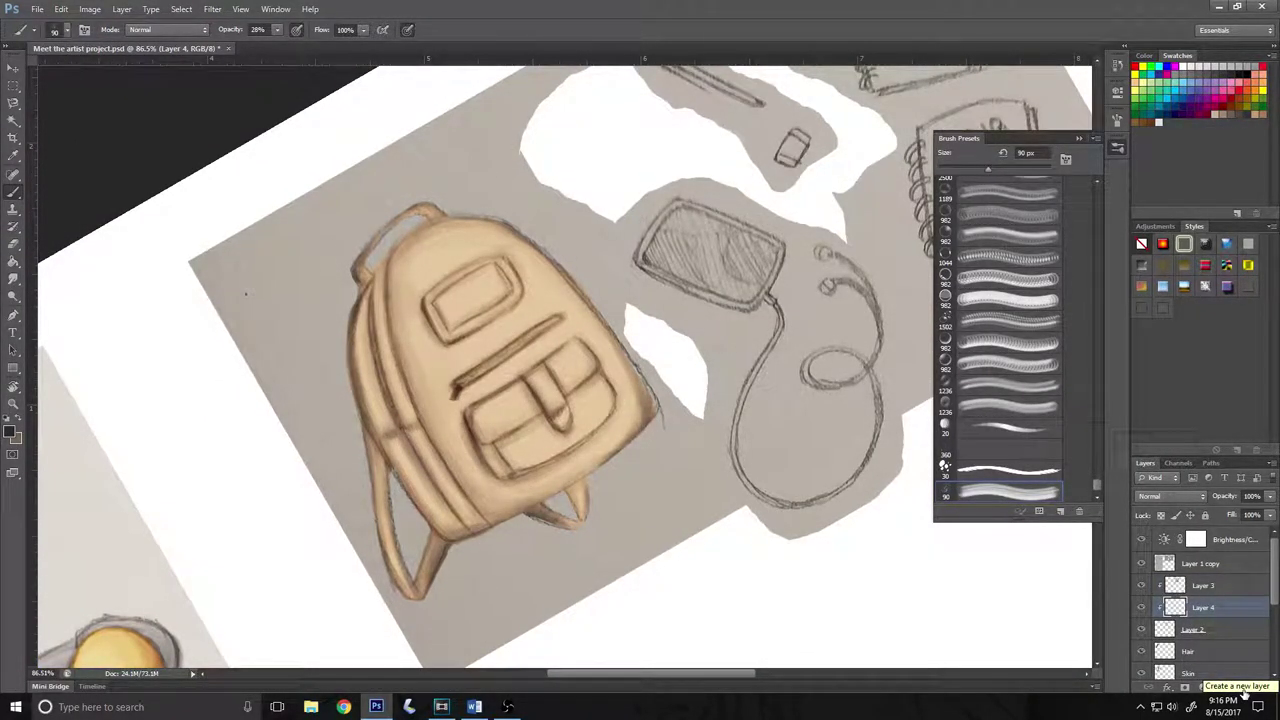
key("bracketleft")
key("bracketleft")
key("bracketleft")
Step: Pick a pale yellow for the backpack's upper patch, then switch to the Eraser
left_click(12, 437)
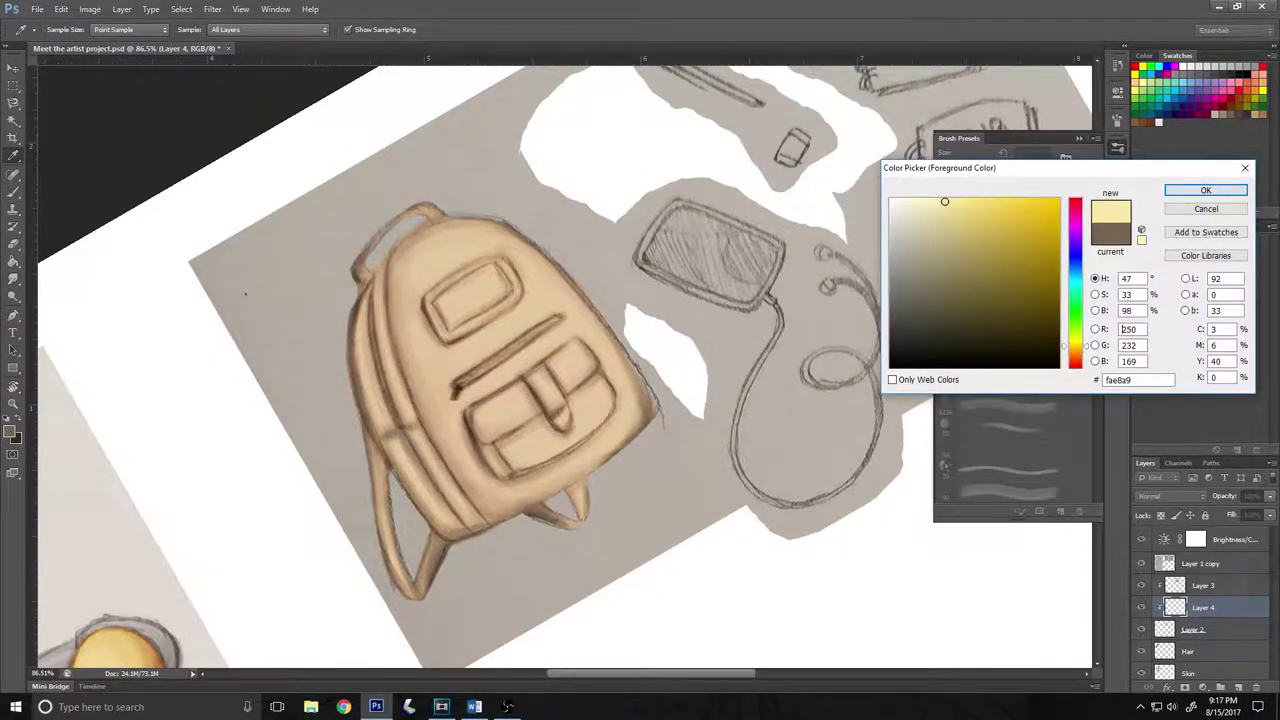
left_click(1208, 189)
left_click(12, 437)
left_click(1208, 189)
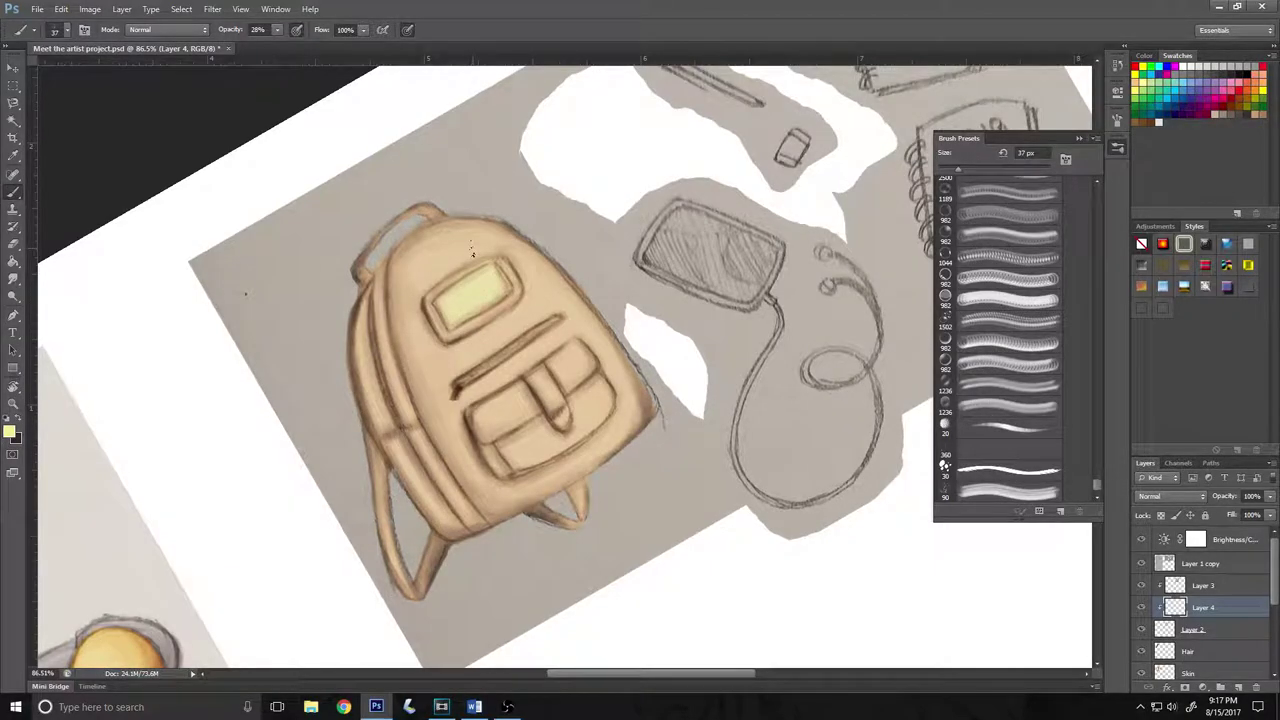
key("e")
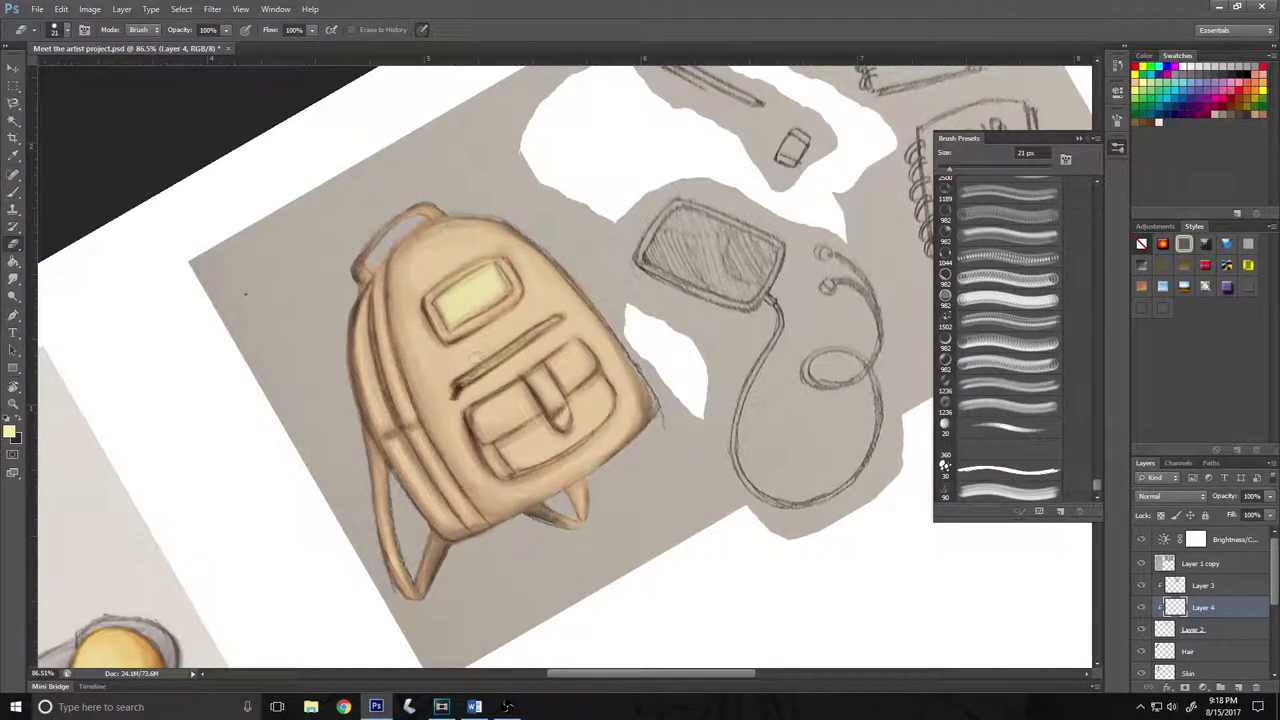
Step: Add light, finer brush strokes and a darker tan on the yellow patch, then select Layer 2
left_click(12, 437)
left_click(1208, 189)
key("b")
mouse_move(448, 320)
left_mouse_down()
mouse_move(466, 290)
mouse_move(500, 290)
mouse_move(470, 284)
mouse_move(500, 296)
mouse_move(462, 288)
left_mouse_up()
key("bracketleft")
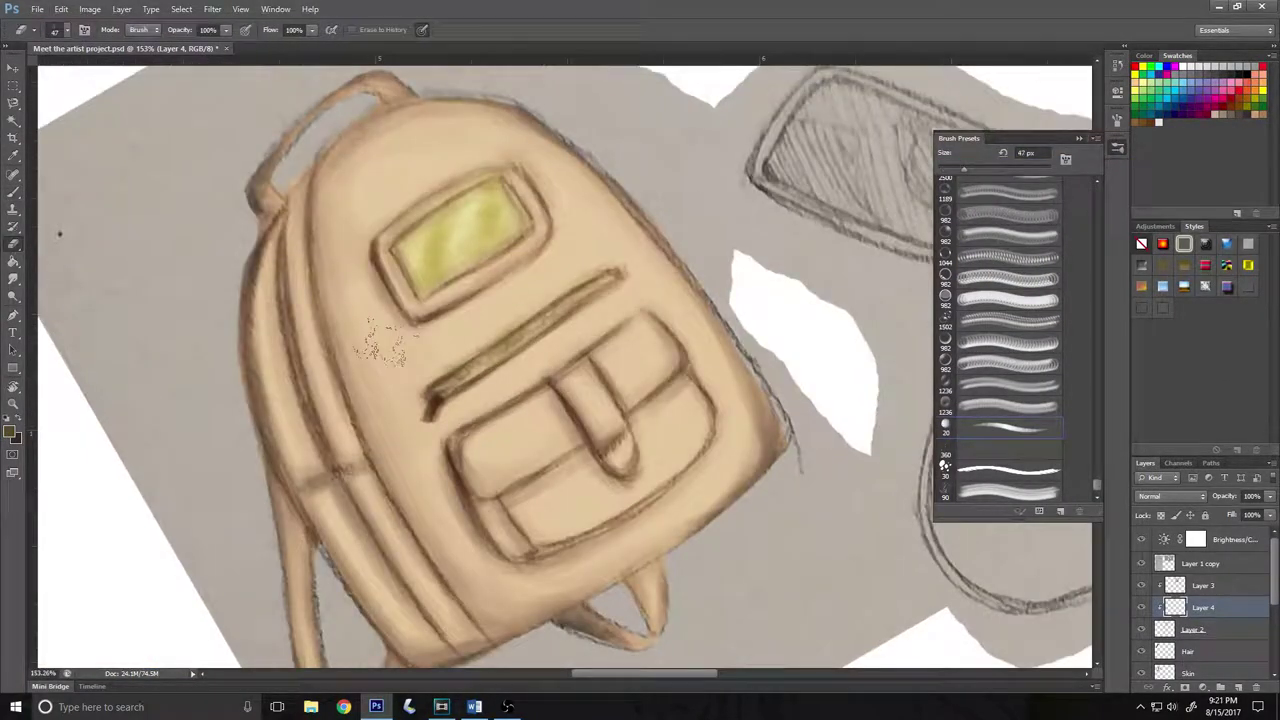
key("b")
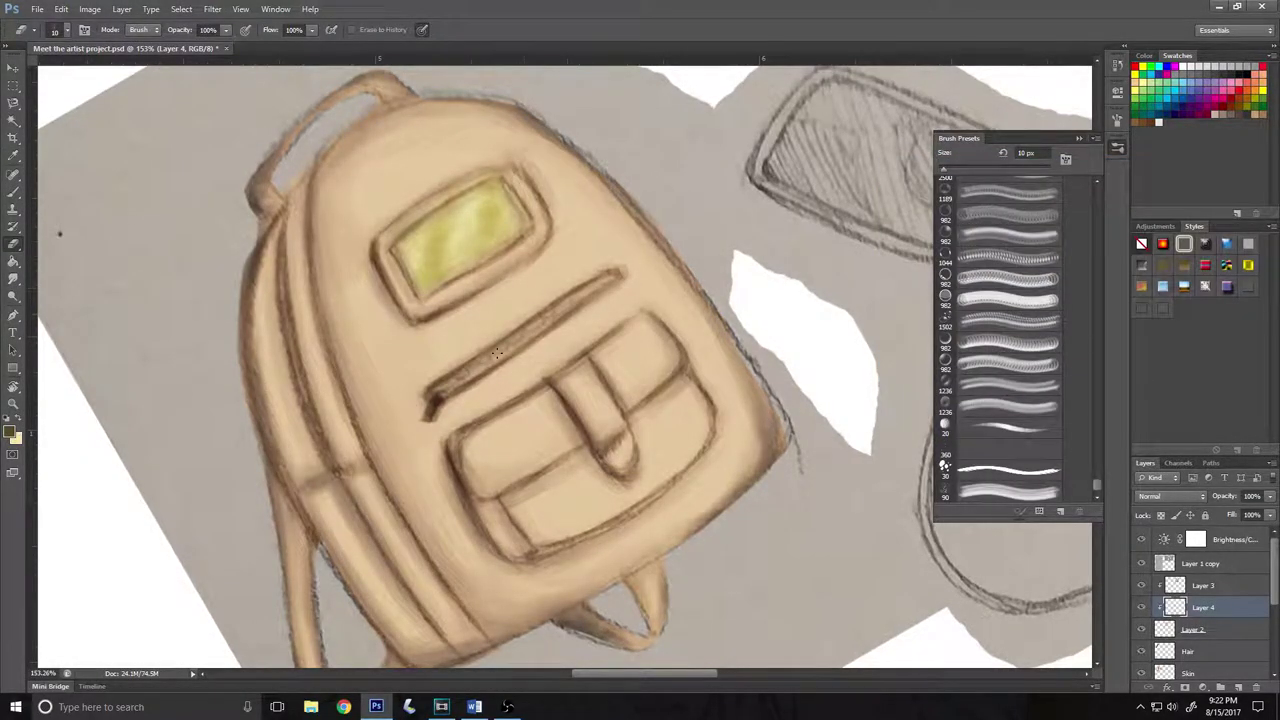
key("b")
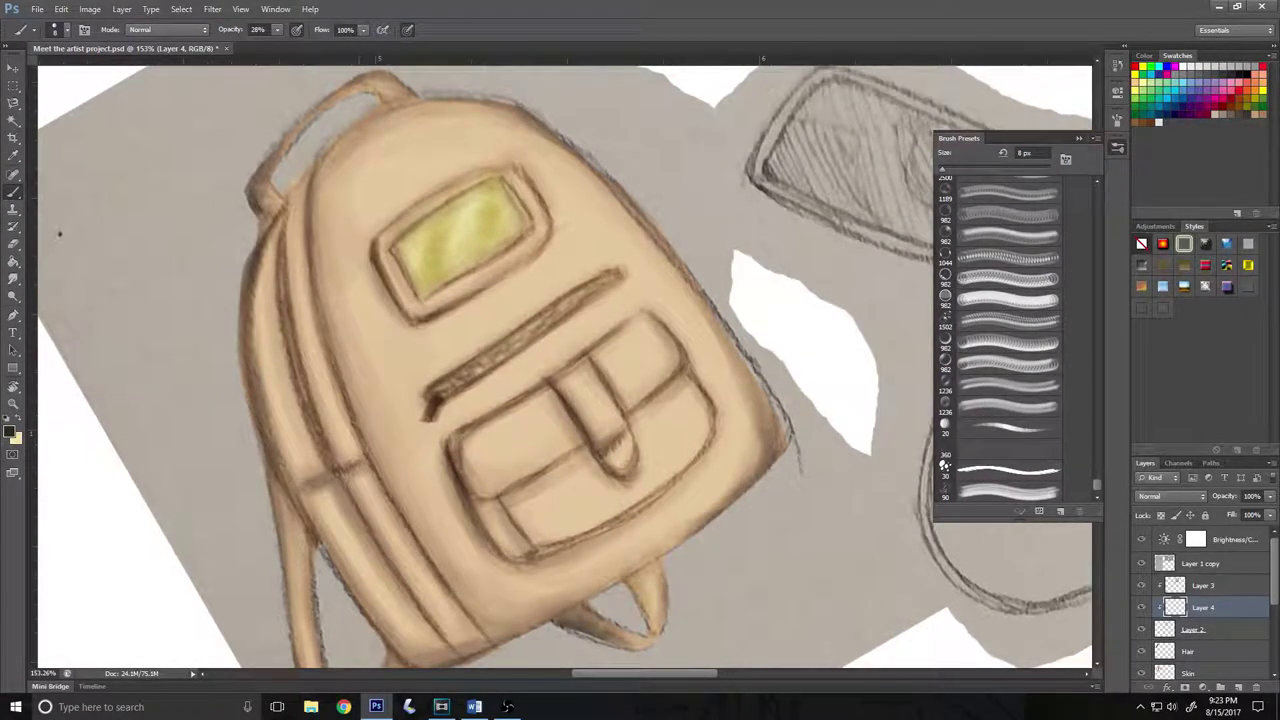
left_click_drag(59, 233, 135, 101)
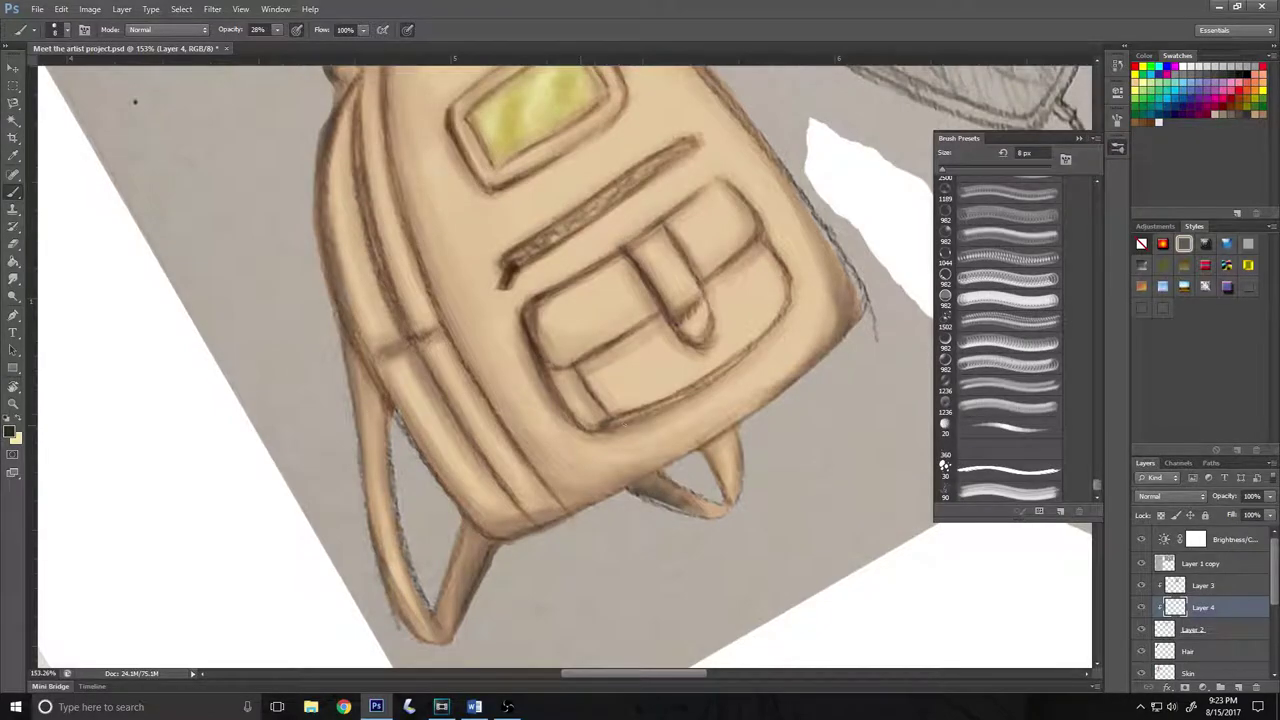
left_click(1220, 632)
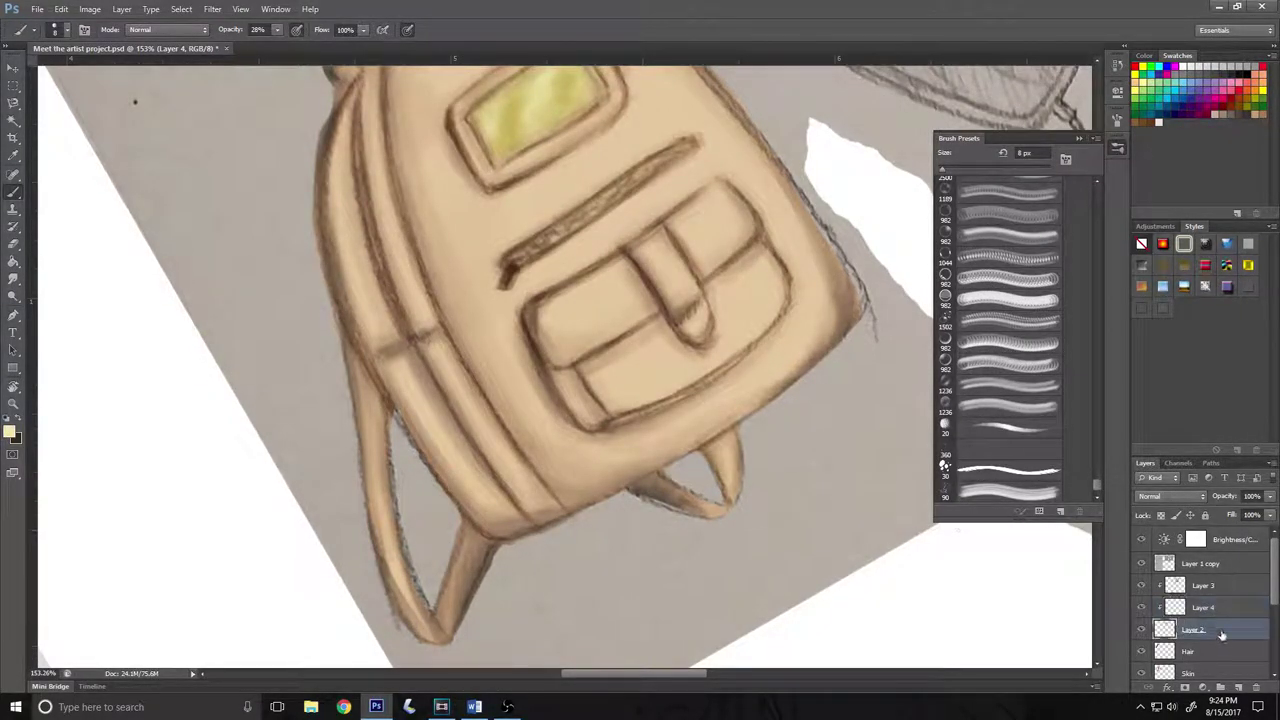
Step: Merge Layer 4 and Layer 3 down into Layer 2
right_click(1203, 607)
left_click(1190, 425)
right_click(1203, 585)
left_click(1190, 415)
Step: Brighten the edge of the backpack's left strap with light strokes
left_click_drag(440, 380, 455, 475)
left_click_drag(372, 226, 418, 425)
left_click_drag(364, 194, 386, 382)
mouse_move(384, 152)
left_mouse_down()
mouse_move(420, 414)
mouse_move(411, 284)
mouse_move(418, 340)
left_mouse_up()
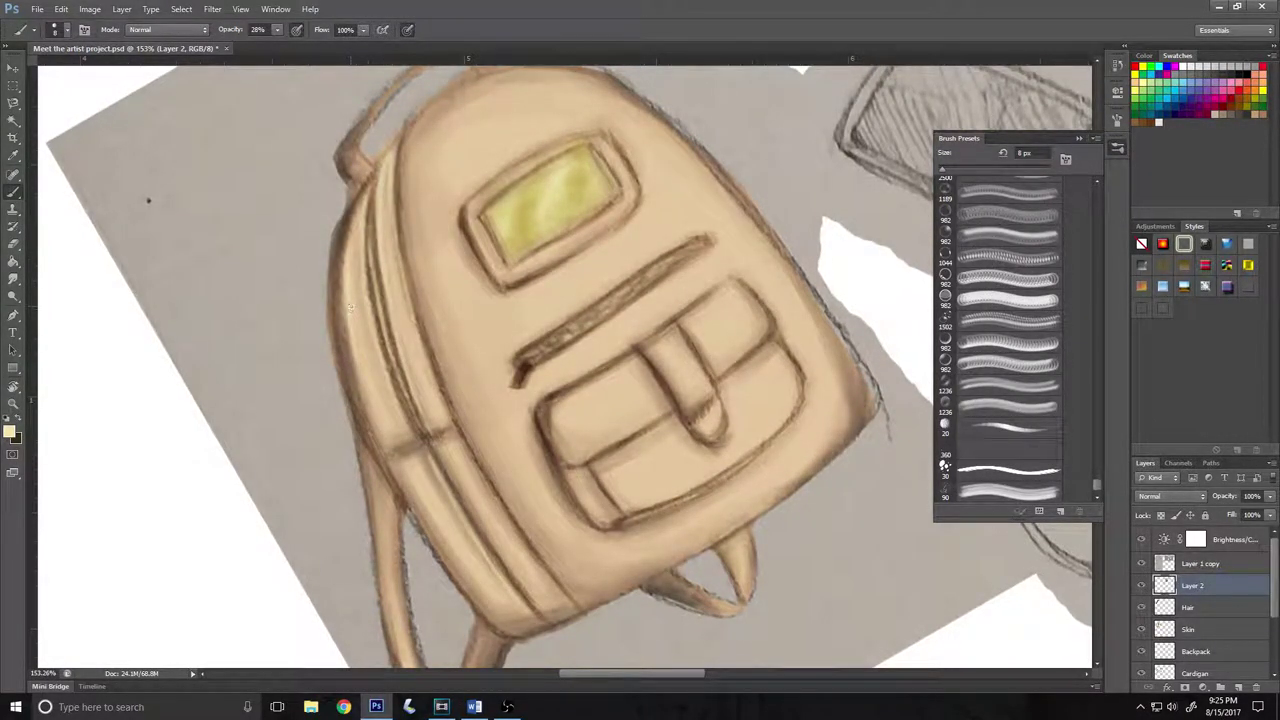
left_click_drag(350, 308, 282, 312)
left_click_drag(81, 204, 52, 269)
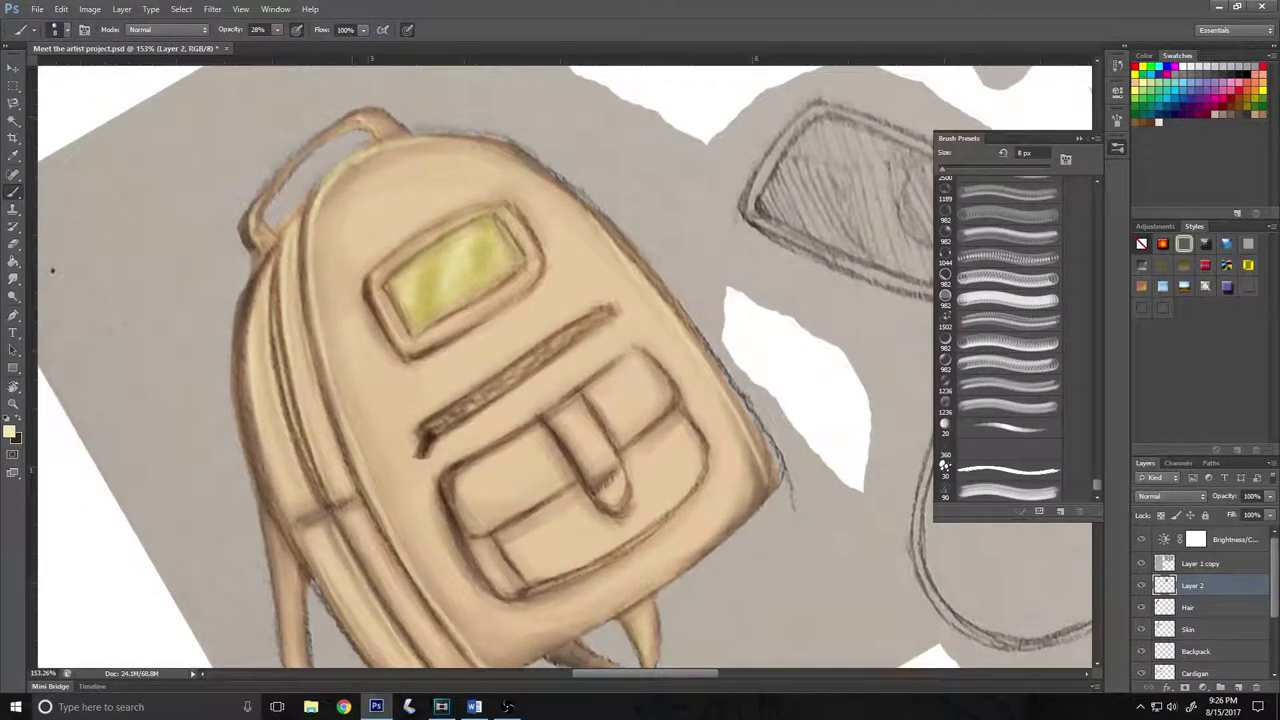
left_click_drag(52, 269, 122, 94)
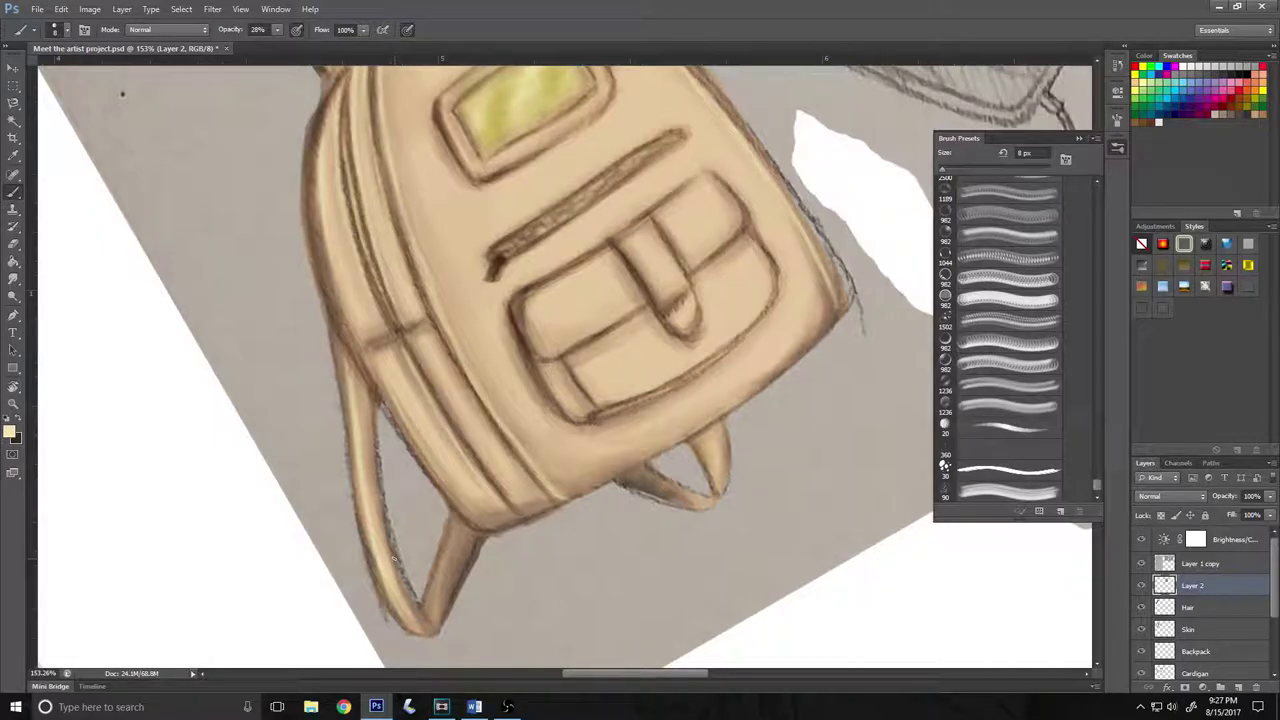
Step: Toggle the Backpack layer off and on to compare, then fit the whole poster in view
scroll(122, 94, "down", 5)
scroll(500, 300, "up", 3)
left_click(1141, 651)
left_click(1141, 651)
key("ctrl+0")
Step: Zoom in on the school item sketches and return to the Brush tool
key("v")
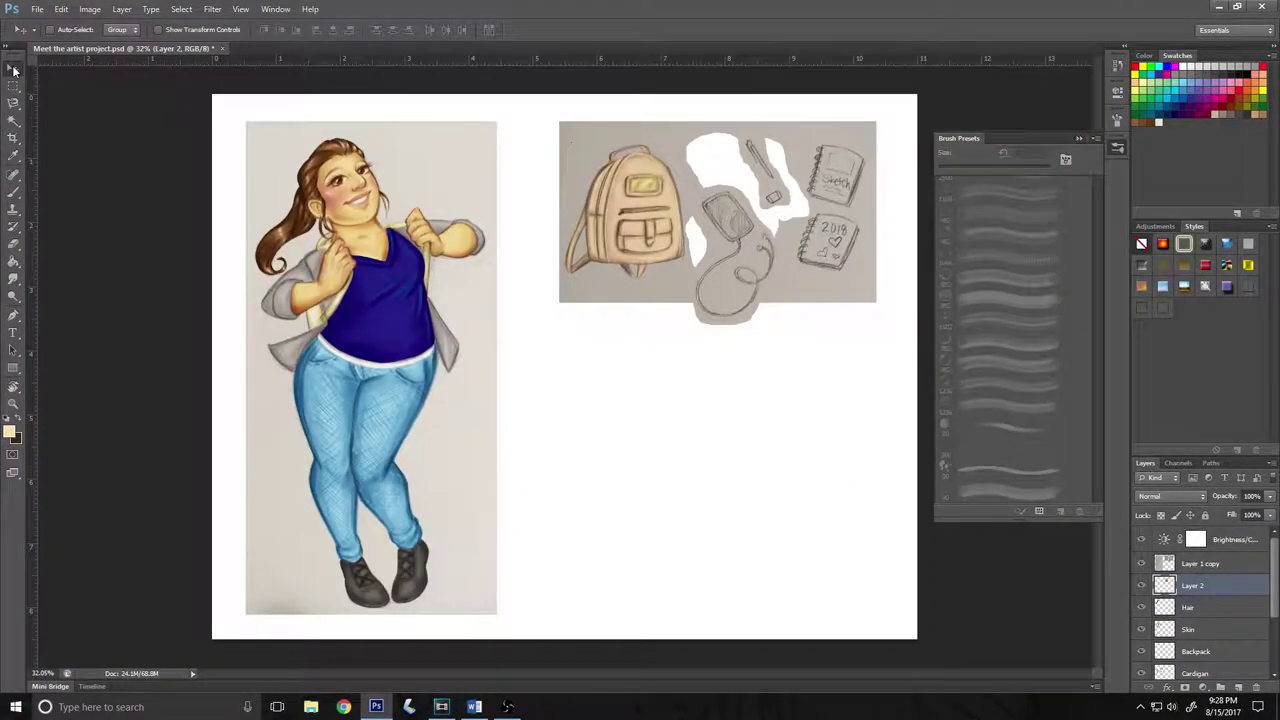
right_click(1232, 592)
key("Escape")
scroll(676, 371, "up", 3)
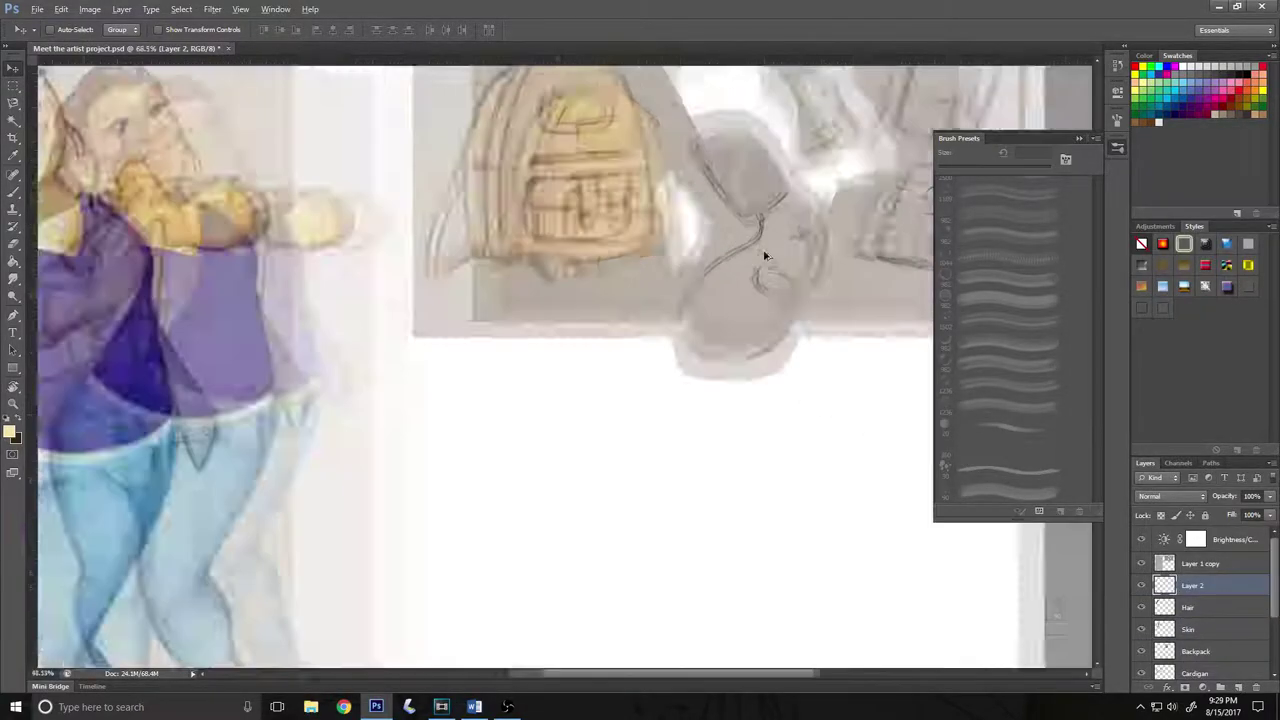
key("b")
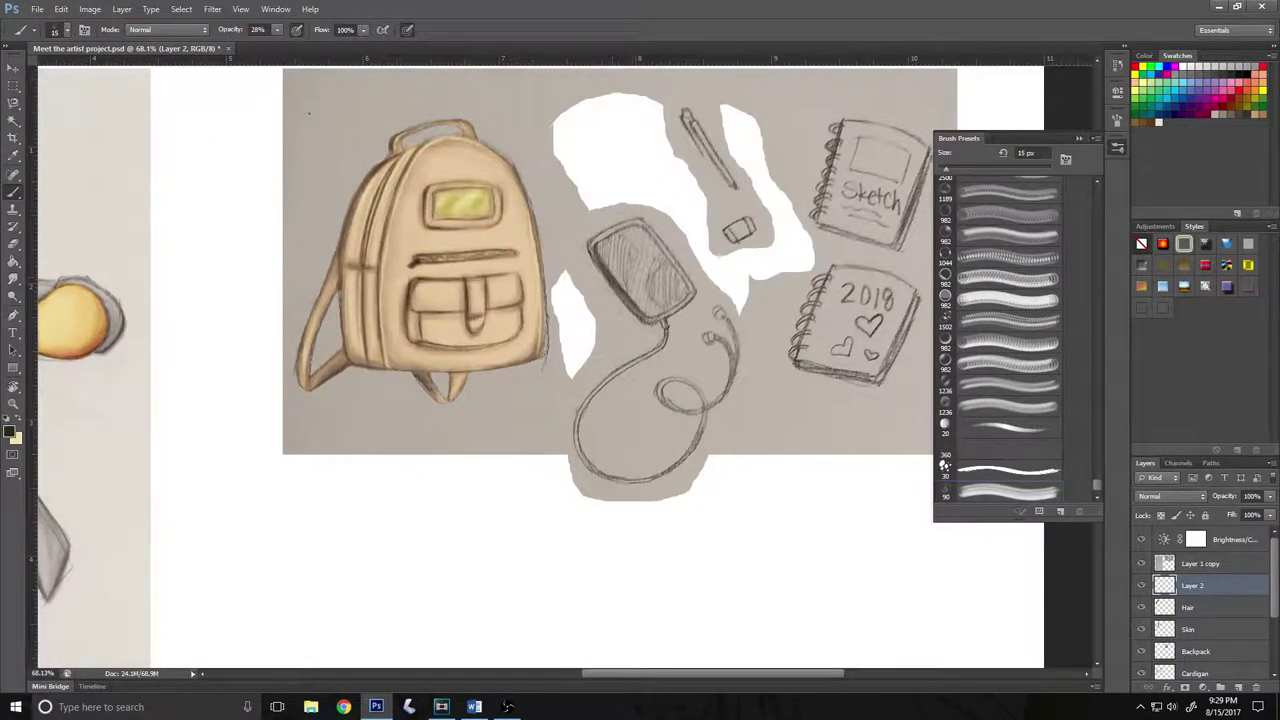
Step: Fill the phone screen dark olive-brown with a 21 px brush, raising opacity to 100%
key("5")
key("8")
left_click_drag(598, 232, 628, 300)
left_click_drag(610, 258, 665, 310)
left_click_drag(660, 240, 690, 320)
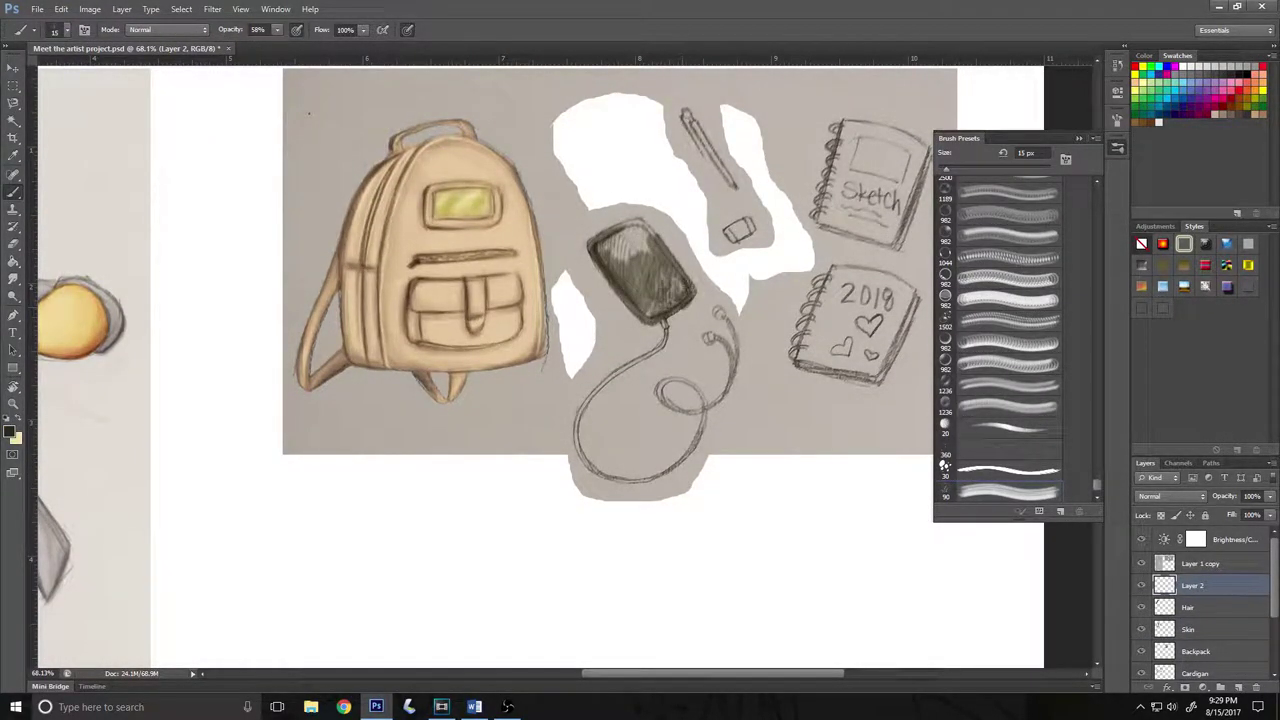
left_click_drag(670, 275, 620, 310)
left_click_drag(600, 236, 685, 315)
left_click_drag(660, 255, 645, 265)
key("0")
mouse_move(590, 230)
left_mouse_down()
mouse_move(655, 250)
mouse_move(595, 225)
mouse_move(602, 262)
mouse_move(660, 296)
left_mouse_up()
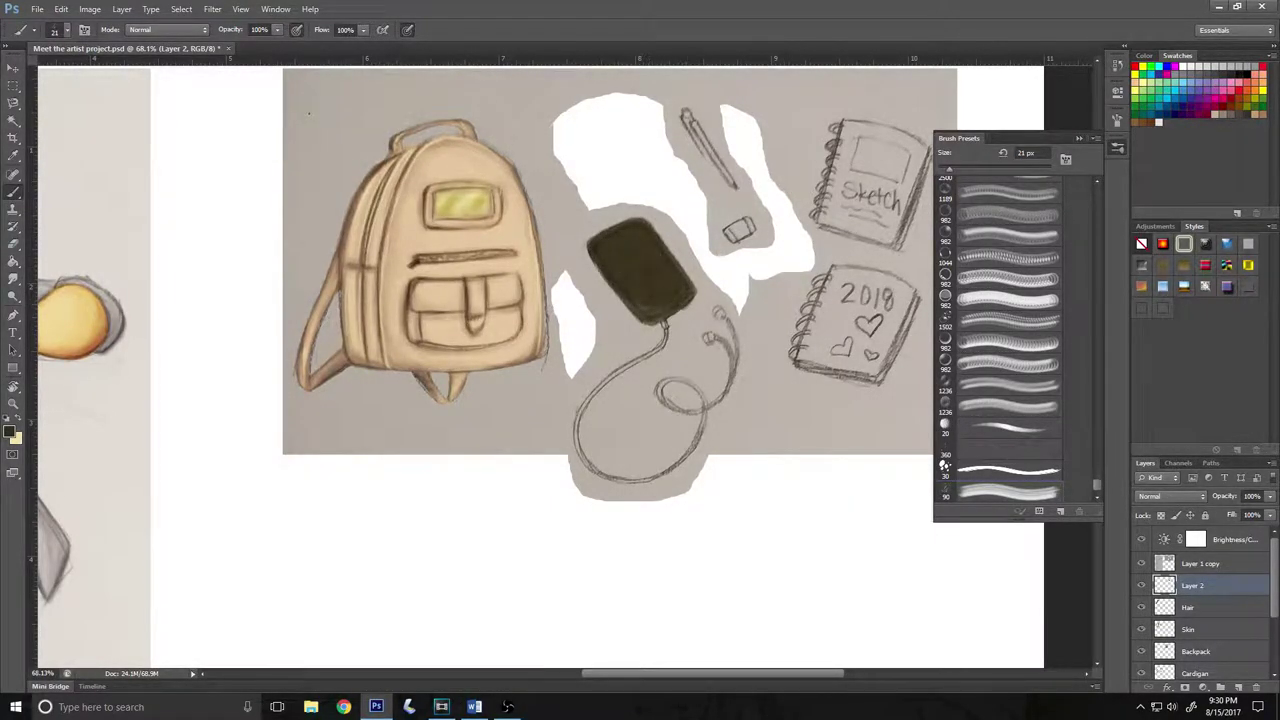
left_click(10, 431)
Step: Colour the phone cable and its lower loop crimson, rotating and zooming to follow it
left_click(1131, 189)
left_click_drag(663, 320, 662, 345)
left_click_drag(580, 462, 706, 405)
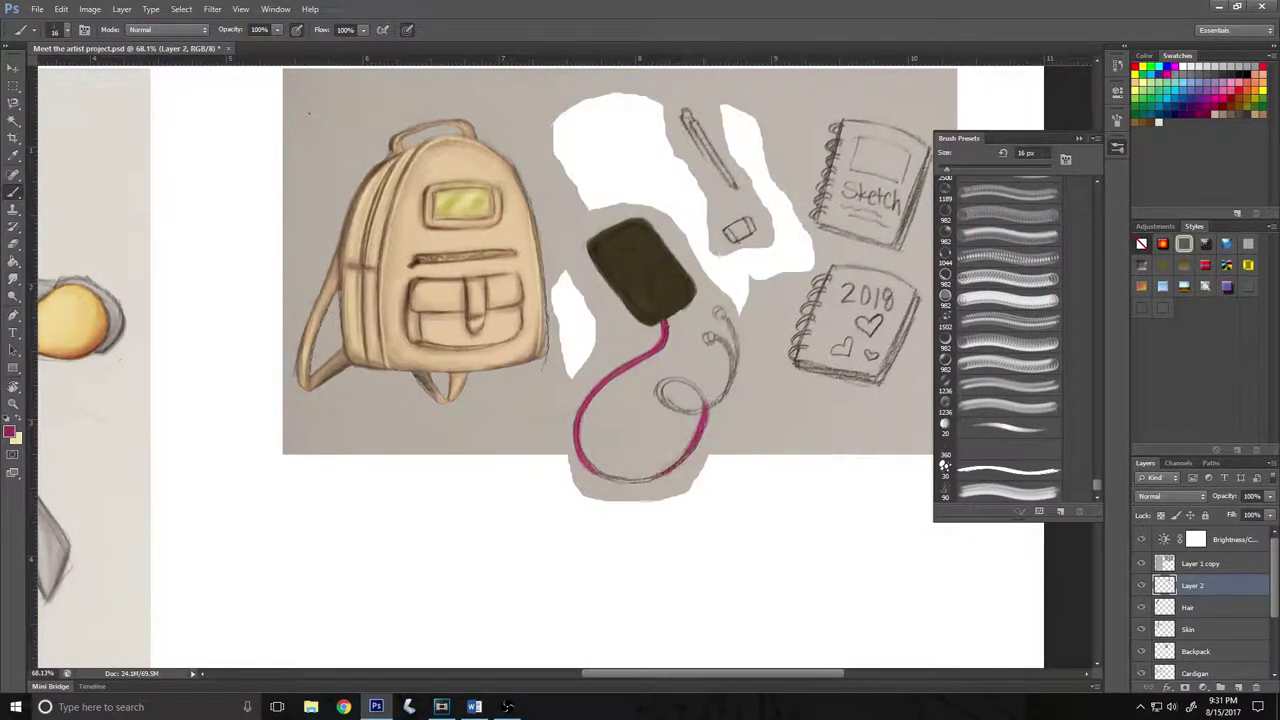
key("r")
mouse_move(308, 115)
left_mouse_down()
mouse_move(261, 560)
mouse_move(549, 397)
left_mouse_up()
key("z")
left_click_drag(628, 322, 700, 322)
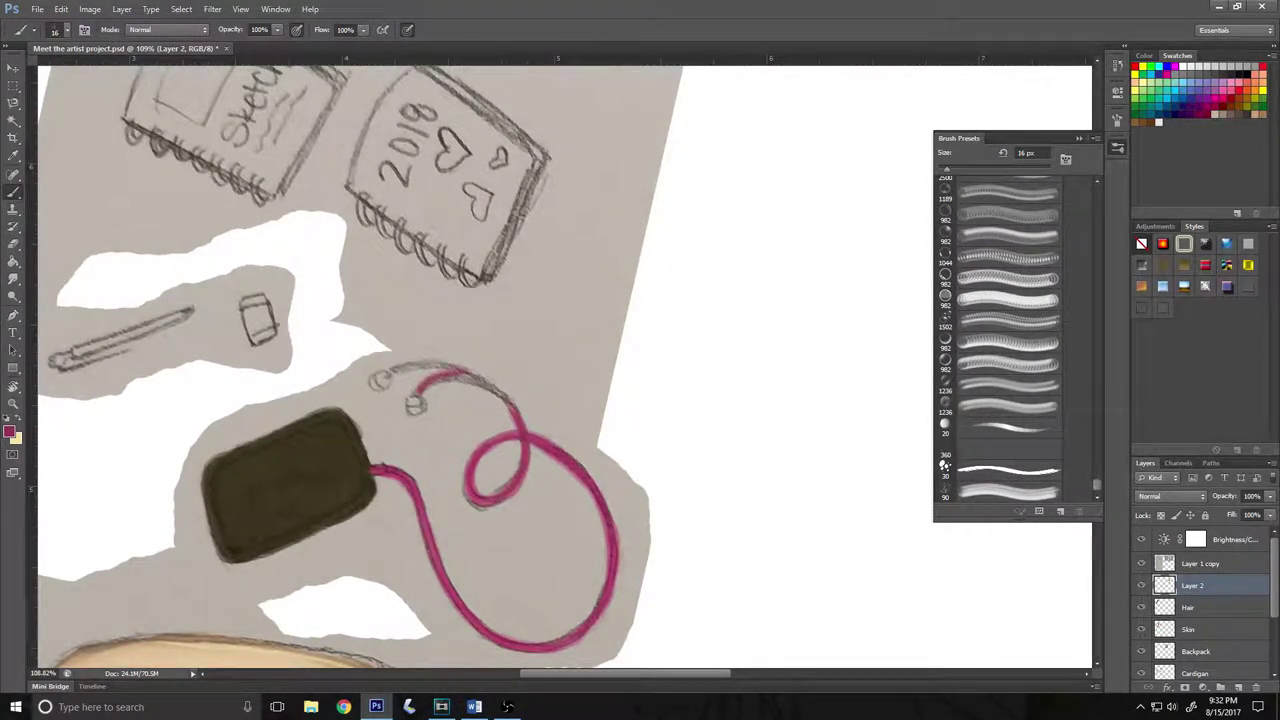
Step: Extend the pink along the upper cord, fill both earbuds, and add a new layer above Layer 2
left_click_drag(600, 200, 693, 254)
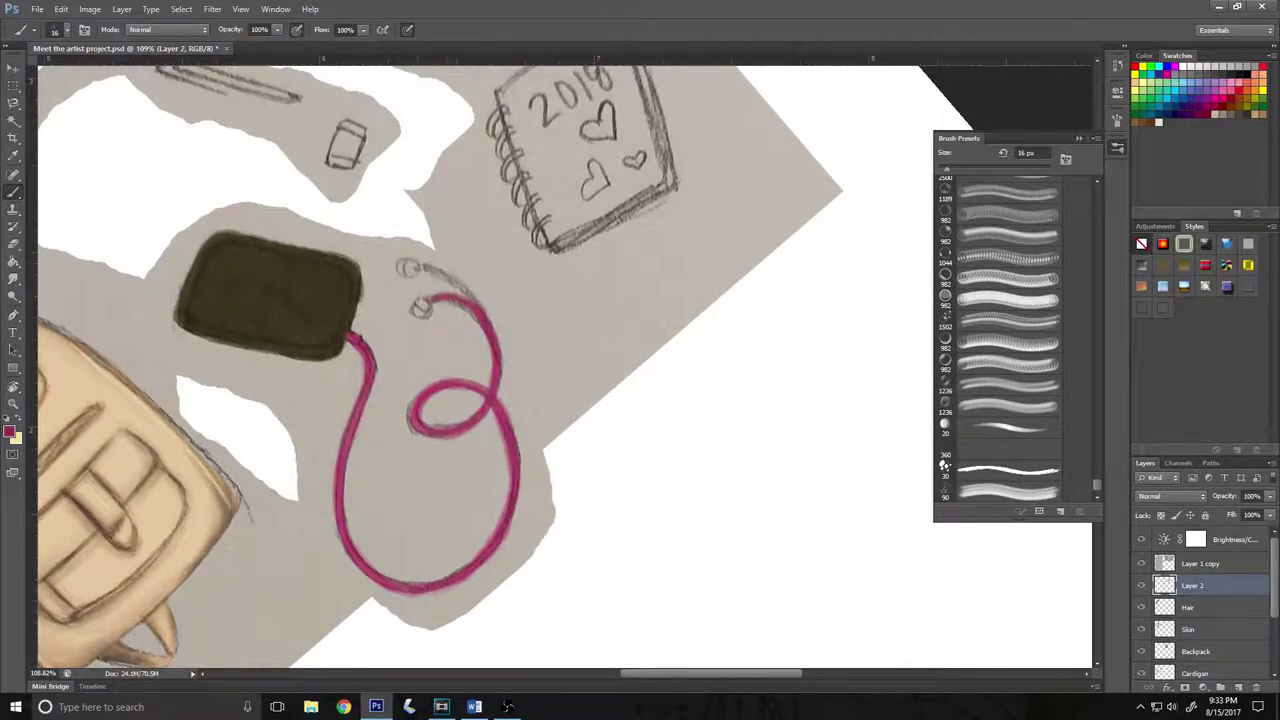
left_click_drag(423, 266, 490, 325)
left_click(409, 265)
left_click(422, 308)
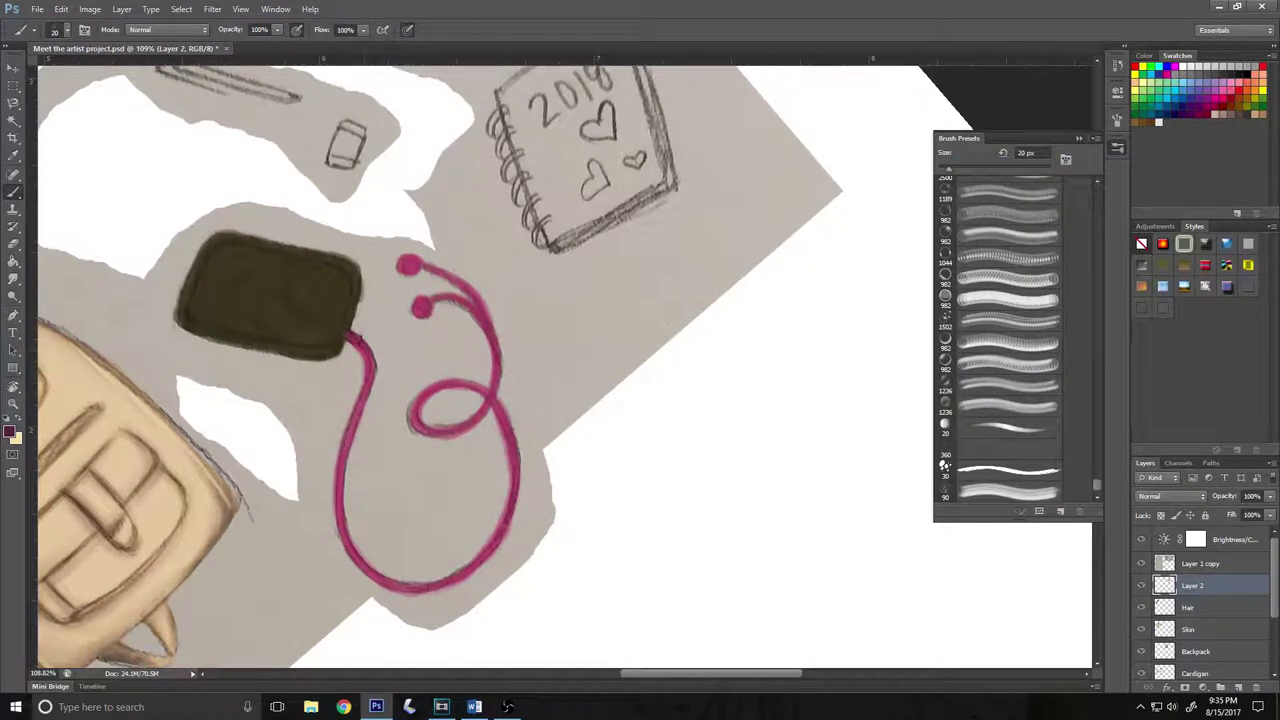
key("ctrl+shift+alt+n")
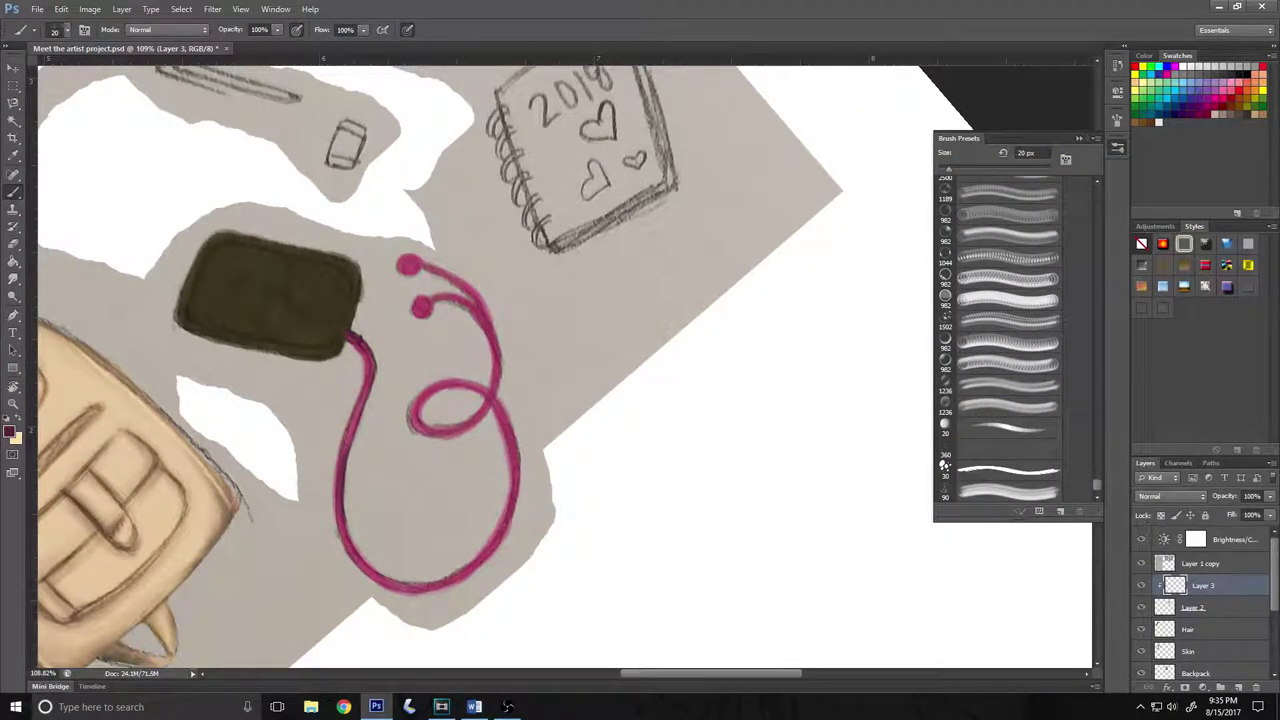
Step: Shade the pink loop and upper cord, then highlight the cord with a 20 px soft round brush
left_click_drag(508, 400, 508, 455)
left_click_drag(486, 286, 460, 328)
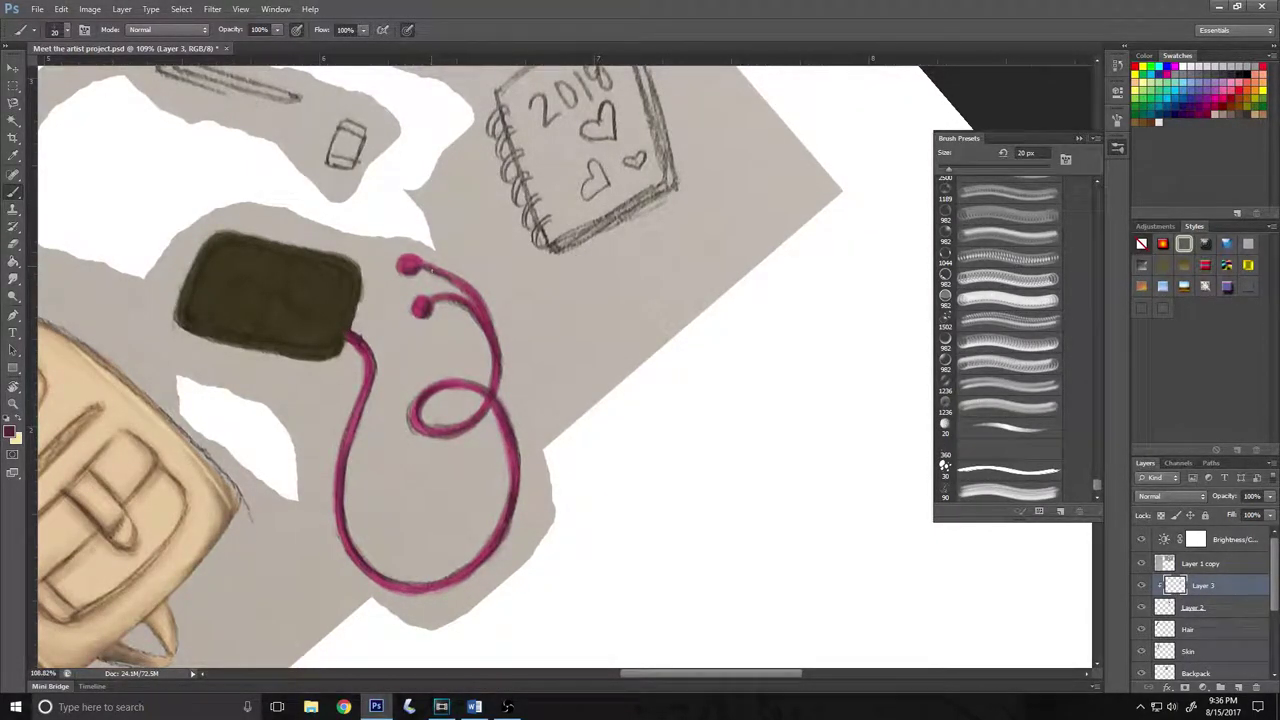
left_click(1005, 427)
mouse_move(358, 342)
left_mouse_down()
mouse_move(340, 512)
mouse_move(505, 420)
left_mouse_up()
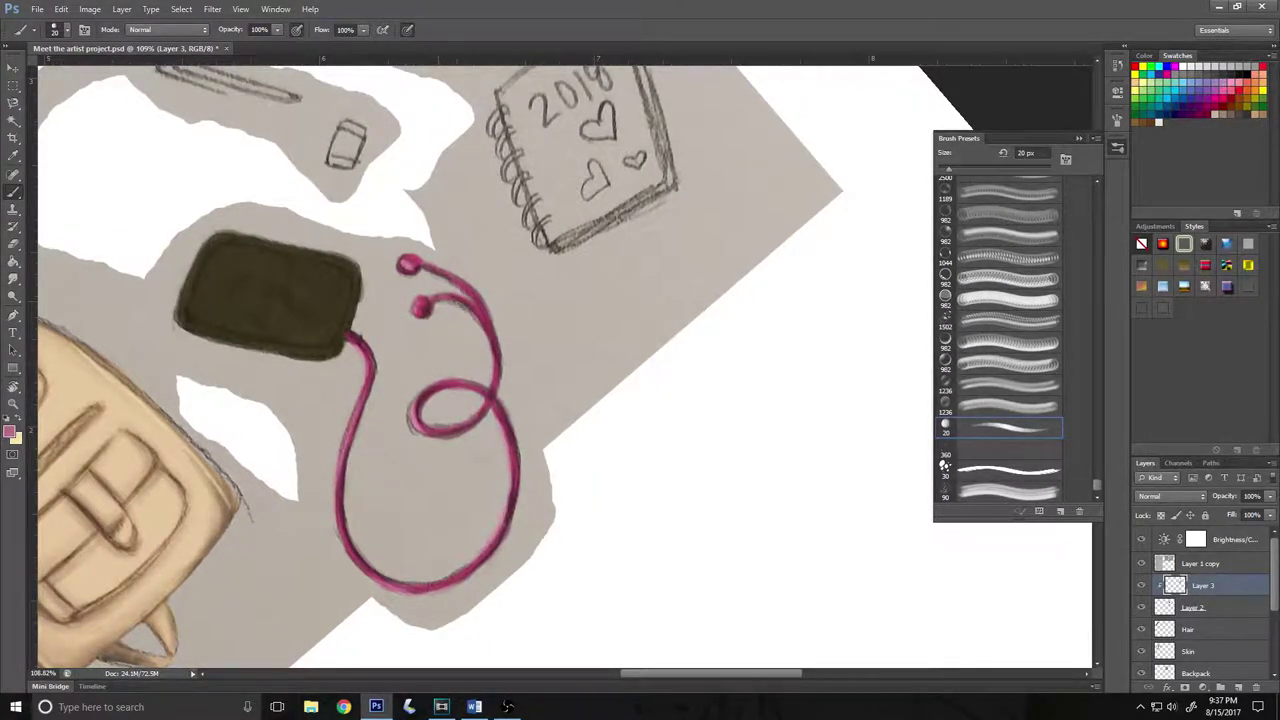
Step: Darken the phone's edges and screen in dark maroon with a 90 px brush
left_click(10, 432)
left_click(968, 308)
left_click(1223, 191)
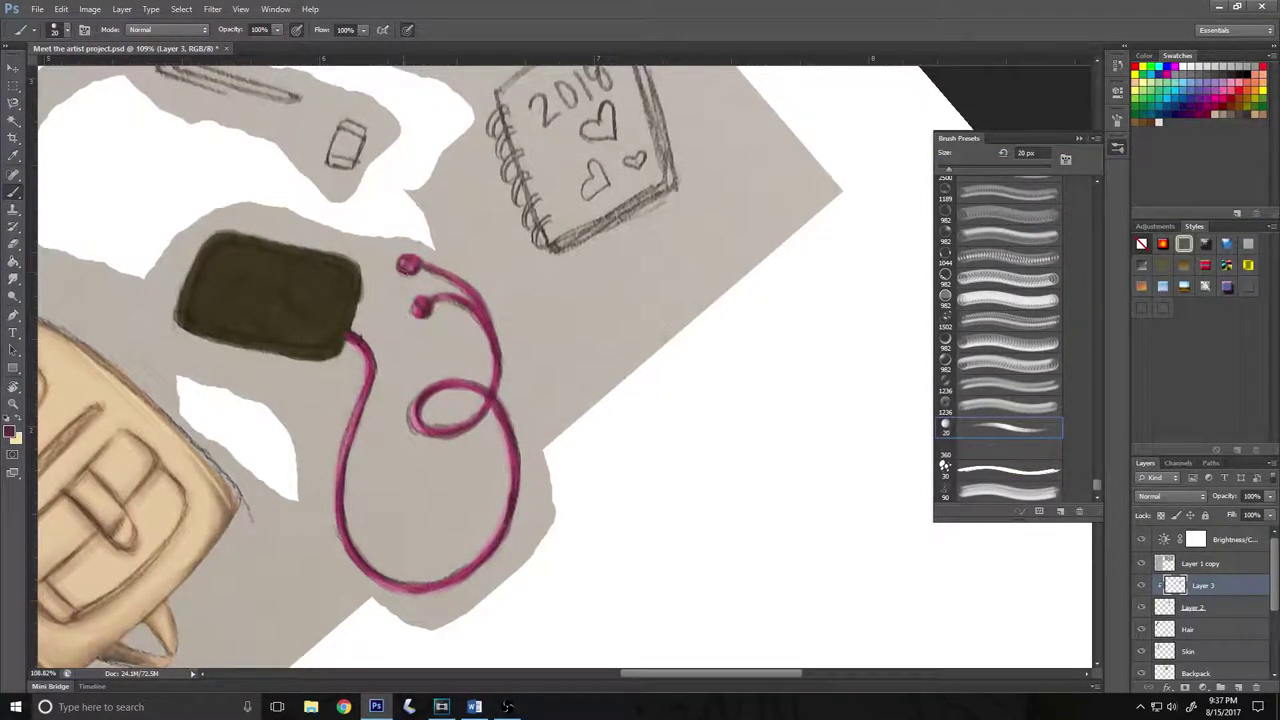
left_click(10, 432)
left_click(1223, 191)
left_click(1008, 490)
mouse_move(222, 240)
left_mouse_down()
mouse_move(318, 234)
mouse_move(352, 320)
mouse_move(392, 295)
left_mouse_up()
left_click_drag(200, 280, 244, 326)
left_click_drag(290, 268, 336, 312)
Step: Shade the phone screen at 48% opacity, then add soft 20 px highlights on it
key("ctrl+z")
key("4")
key("8")
left_click_drag(300, 266, 310, 318)
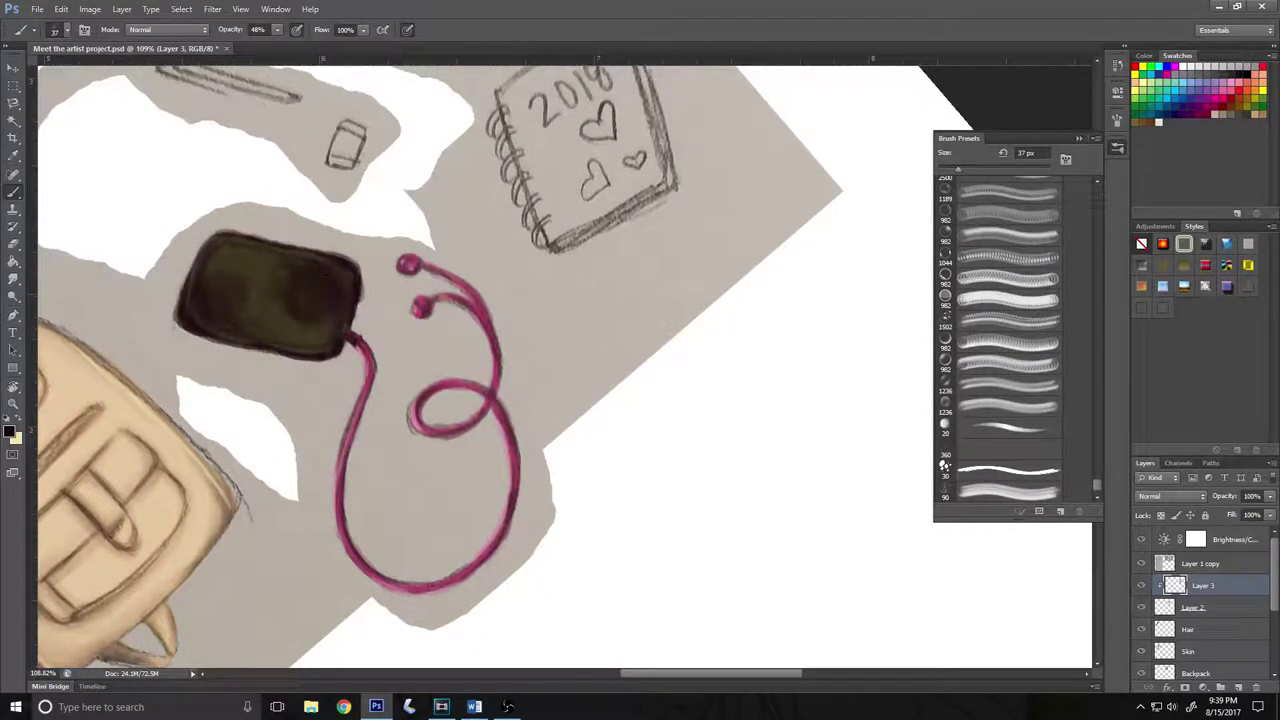
left_click(1008, 428)
mouse_move(215, 250)
left_mouse_down()
mouse_move(330, 340)
mouse_move(278, 326)
left_mouse_up()
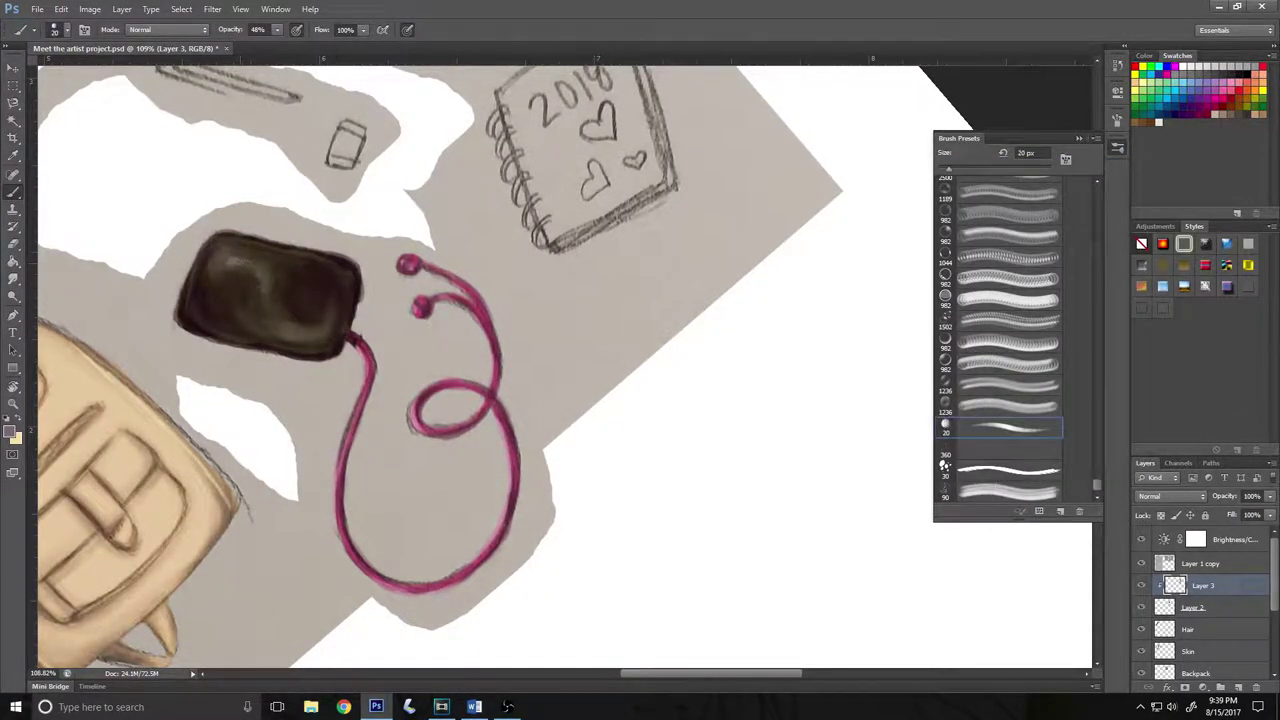
Step: Bring the pencil and notebooks into view and pick a new paint colour
left_click_drag(480, 360, 508, 386)
left_click(12, 432)
left_click(1194, 191)
right_click(1200, 585)
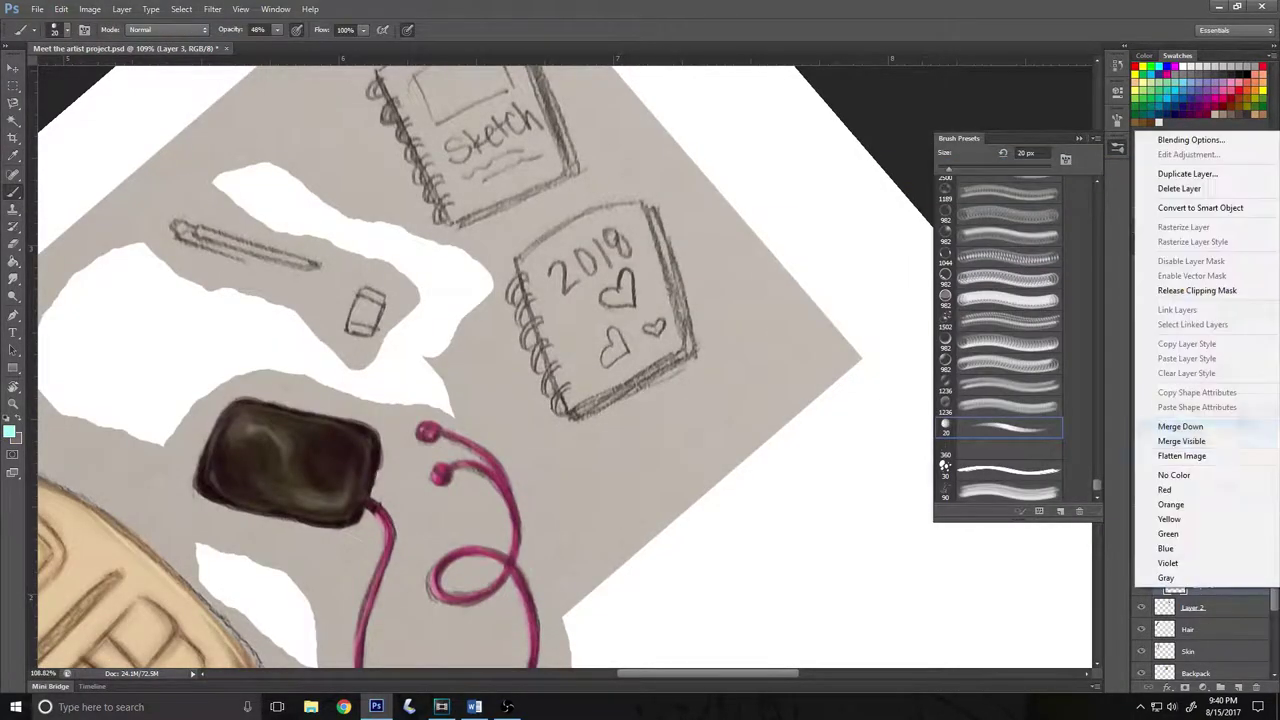
Step: Paint the pencil light cyan, then darken the 2018 notebook lettering in dark teal
key("Escape")
left_click_drag(192, 228, 318, 266)
left_click(174, 228, "alt")
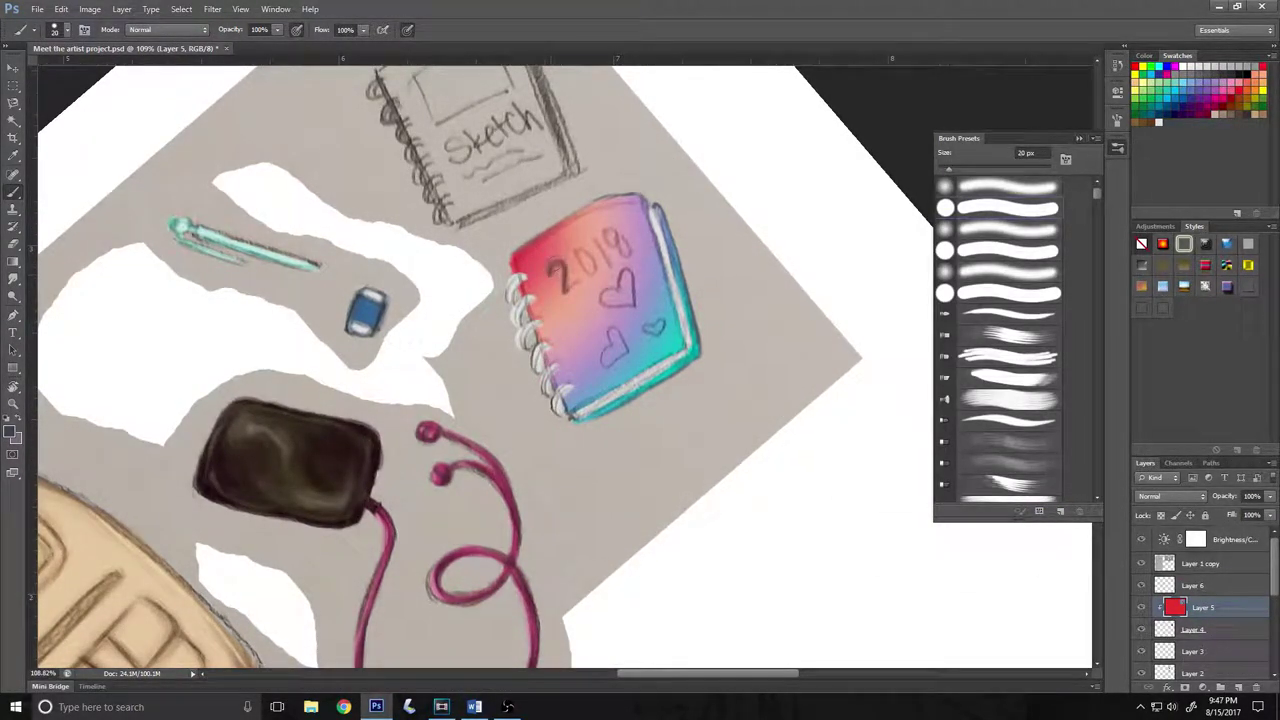
left_click_drag(560, 288, 628, 238)
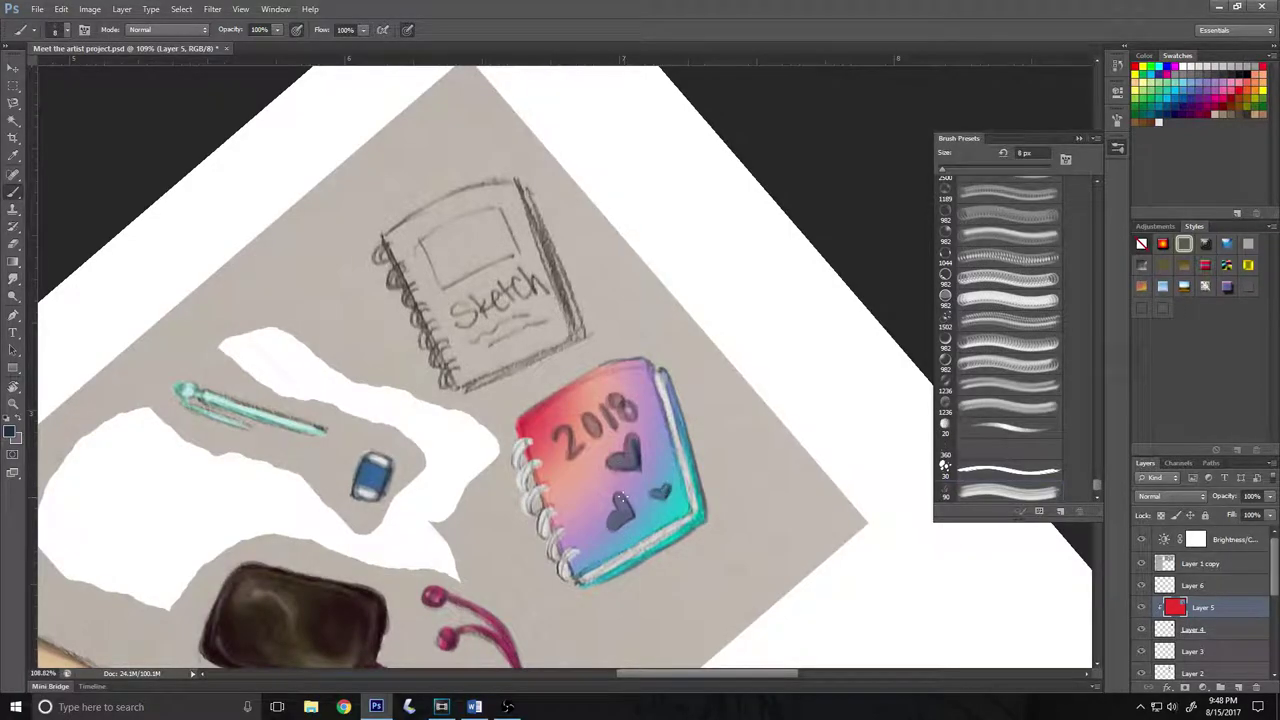
right_click(1258, 564)
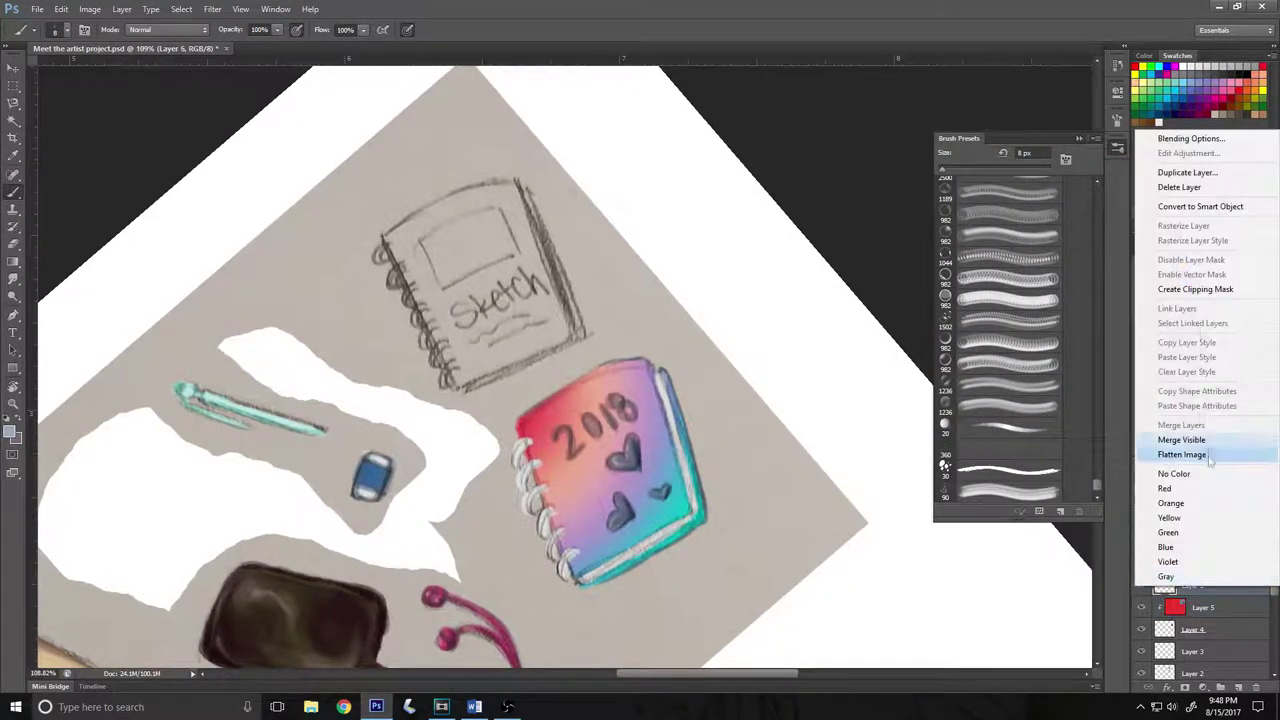
Step: Merge the paint layers, then paint the Sketch notebook light blue with grey label, dark lettering and scribbles
left_click(1205, 443)
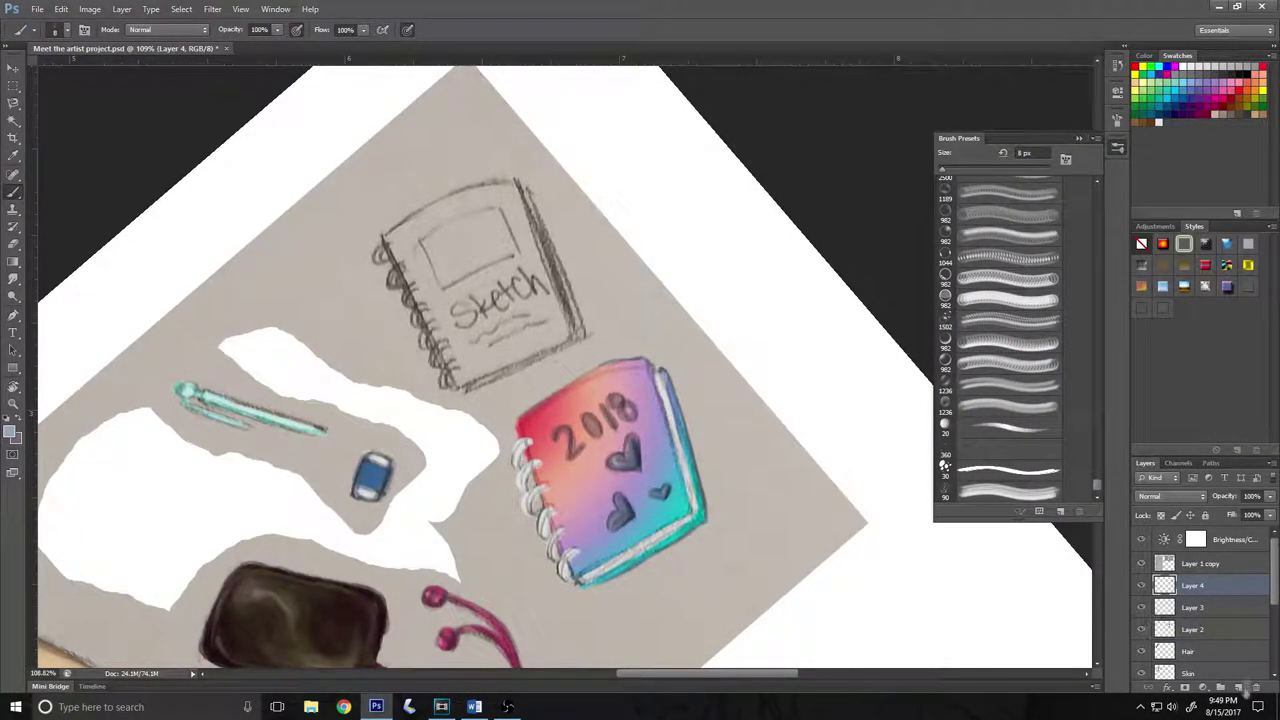
left_click_drag(400, 250, 480, 370)
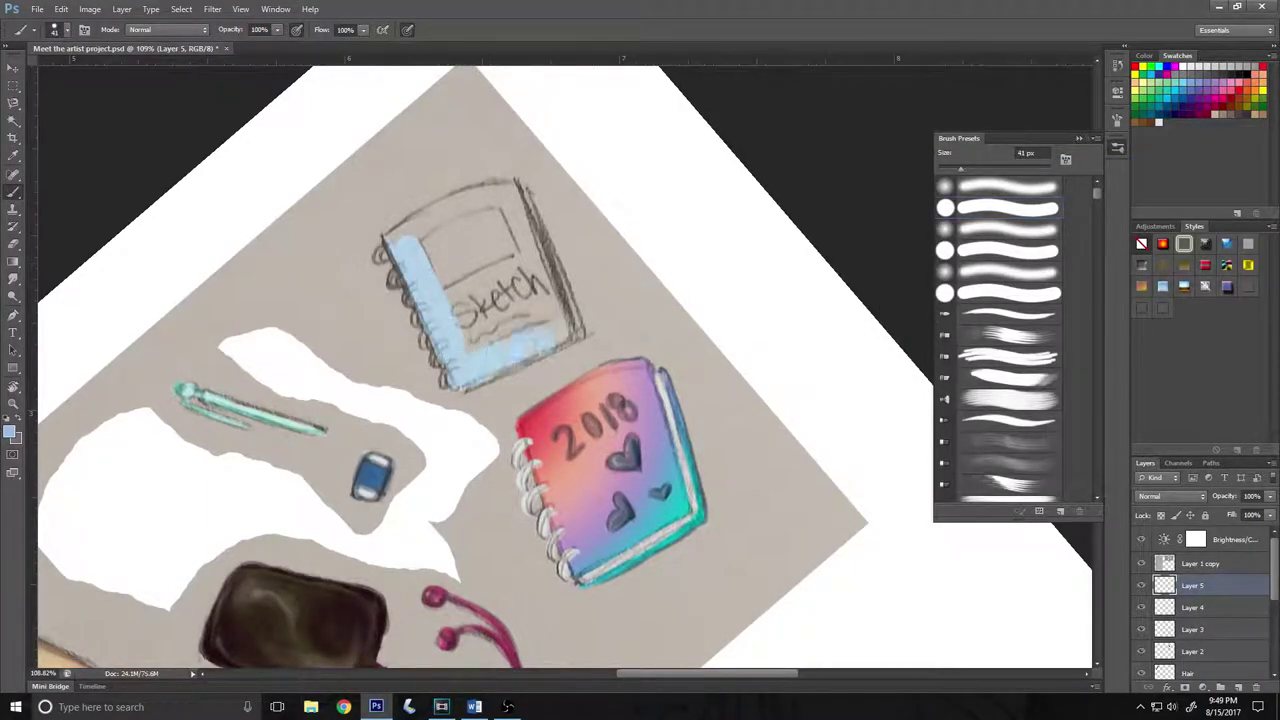
left_click_drag(520, 200, 420, 230)
left_click_drag(450, 340, 530, 220)
key("bracketleft")
key("bracketleft")
mouse_move(430, 222)
left_mouse_down()
mouse_move(440, 270)
mouse_move(493, 233)
mouse_move(465, 215)
left_mouse_up()
left_click_drag(530, 270, 546, 312)
left_click_drag(472, 346, 520, 338)
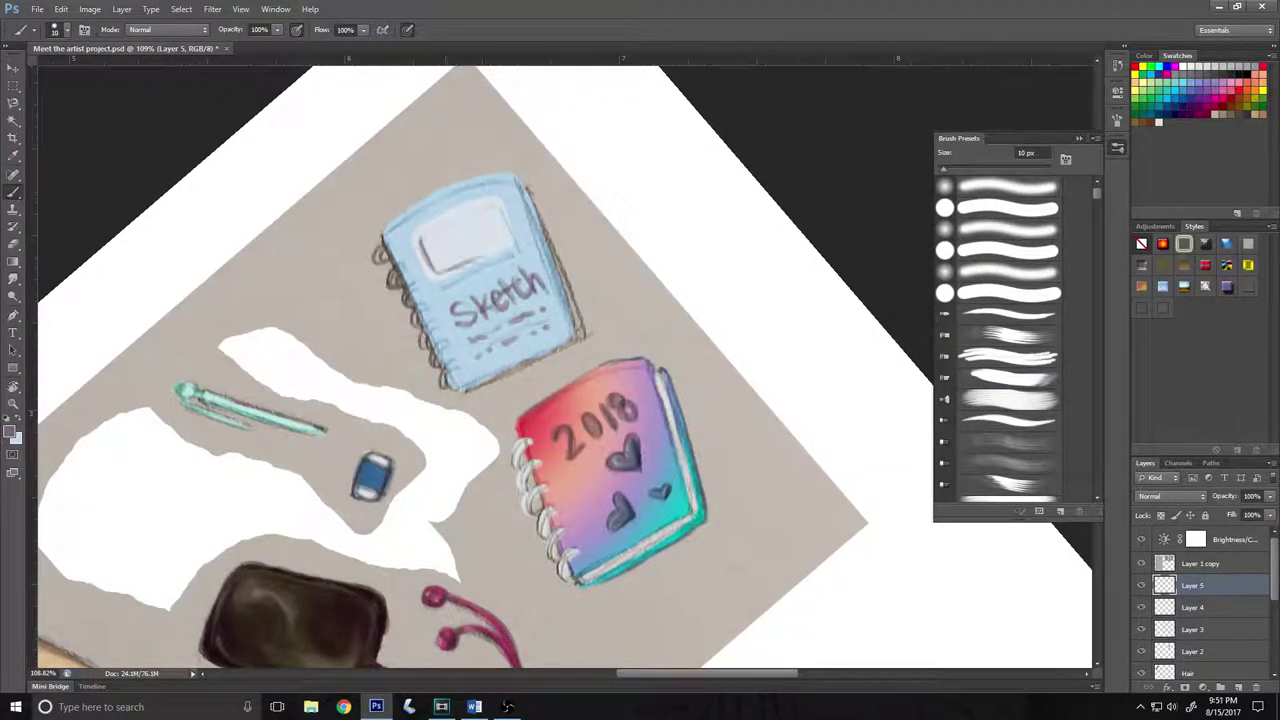
Step: Add clipped new layers above the notebook paint, testing and undoing a grey textured stroke
left_click(1008, 492)
left_click(1237, 688)
left_click_drag(345, 250, 285, 290)
key("ctrl+z")
key("z")
key("ctrl+alt+g")
key("ctrl+shift+alt+n")
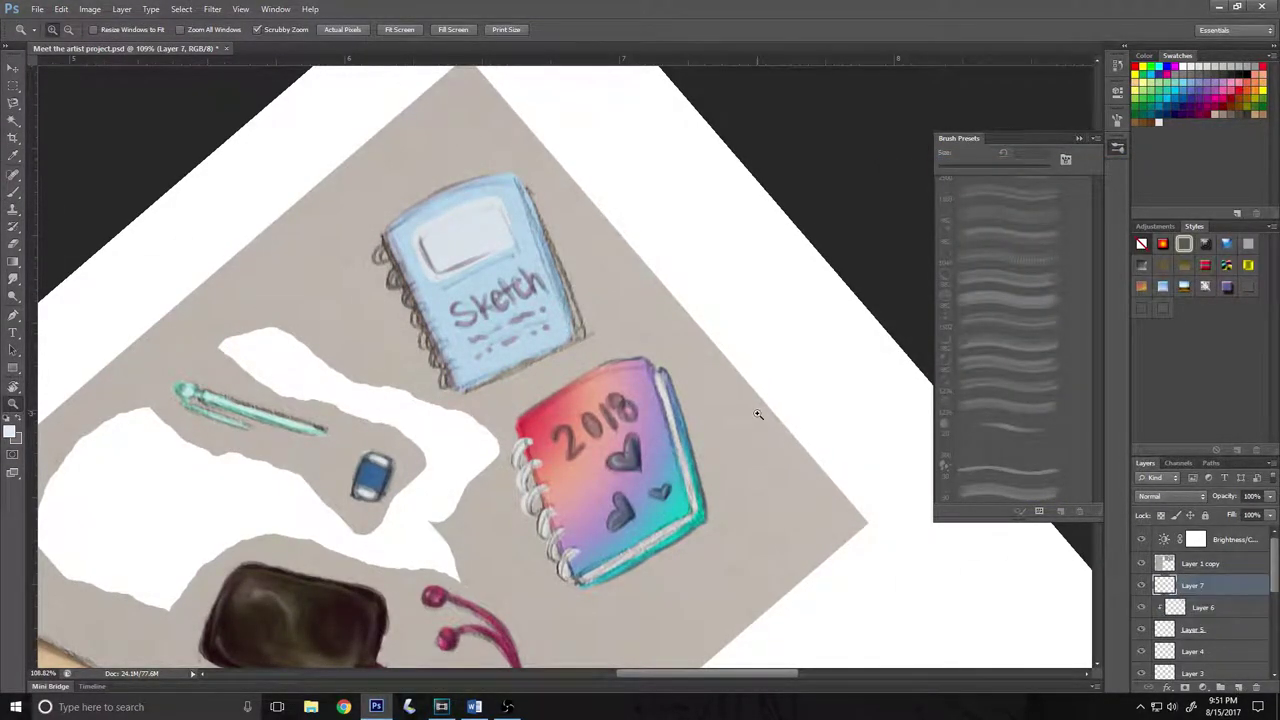
Step: Outline the Sketch notebook's spiral edge with a round brush
key("b")
left_click(1100, 195)
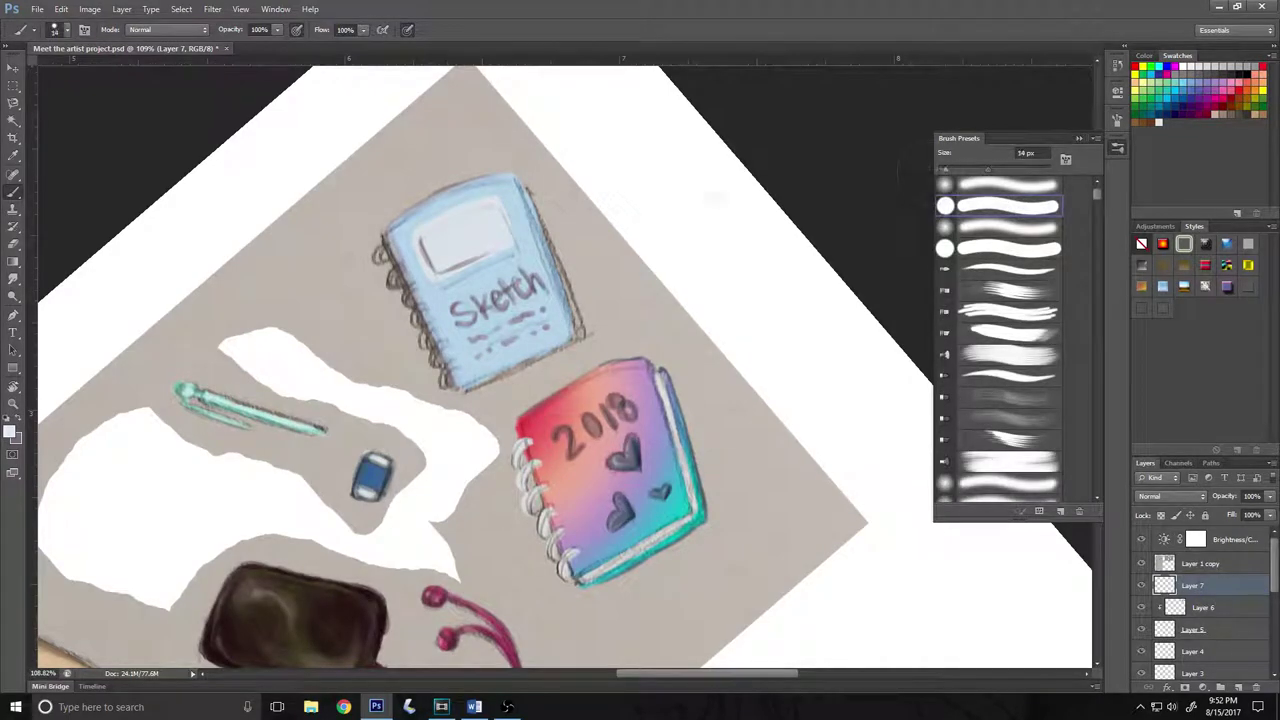
left_click_drag(402, 370, 405, 255)
Step: Reset the canvas rotation to upright and fit the whole poster in view
key("ctrl+0")
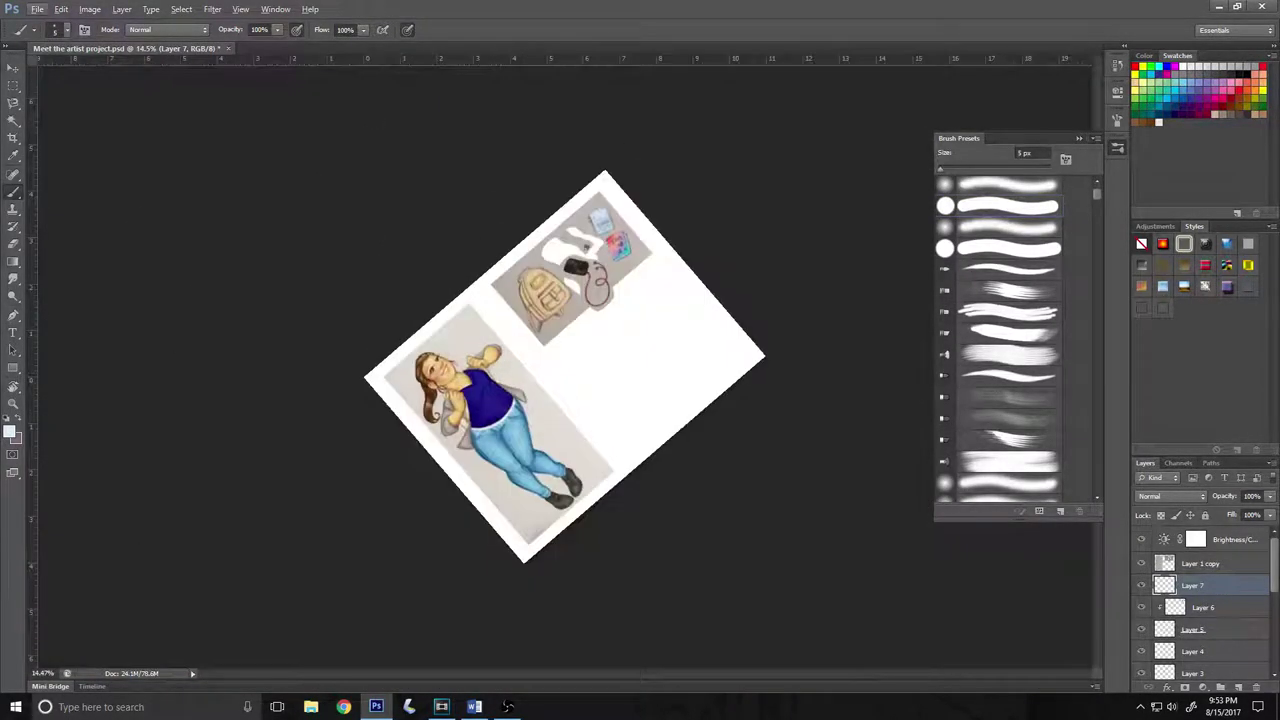
key("r")
key("Escape")
key("ctrl+0")
key("t")
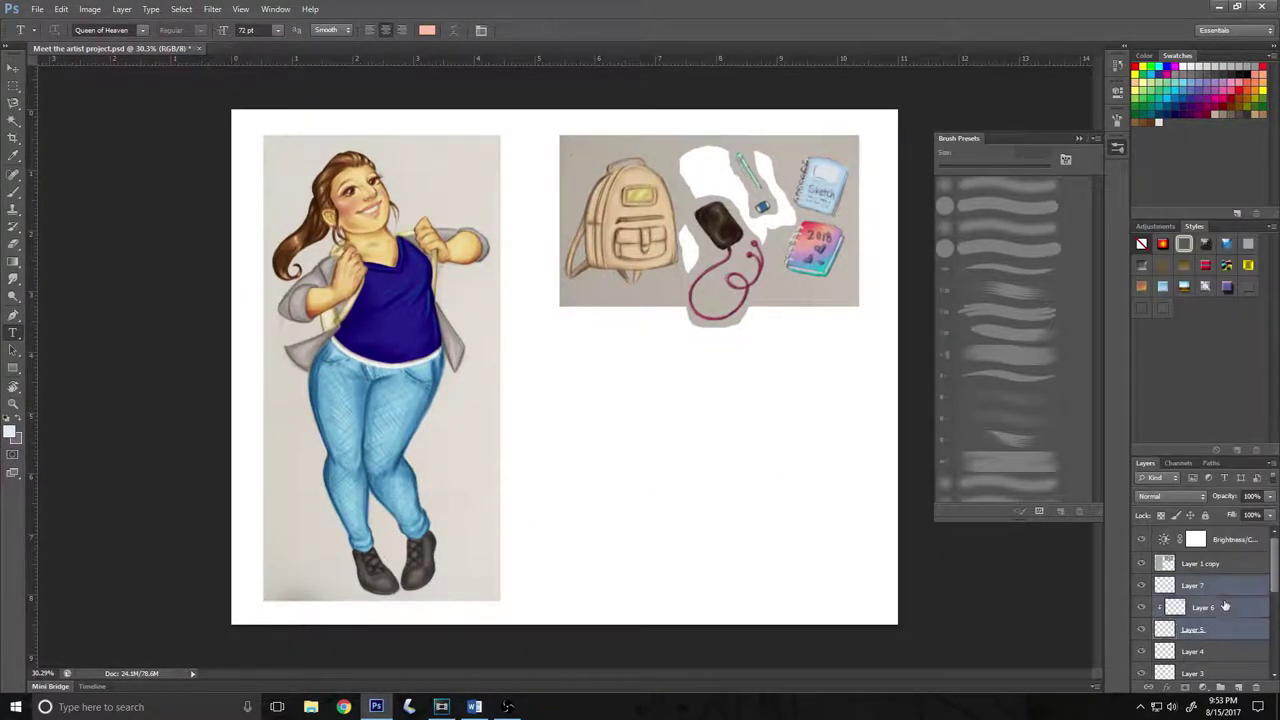
scroll(1245, 581, "down", 1)
Step: On Layer 1, erase the grey background beside the figure and below her feet
key("e")
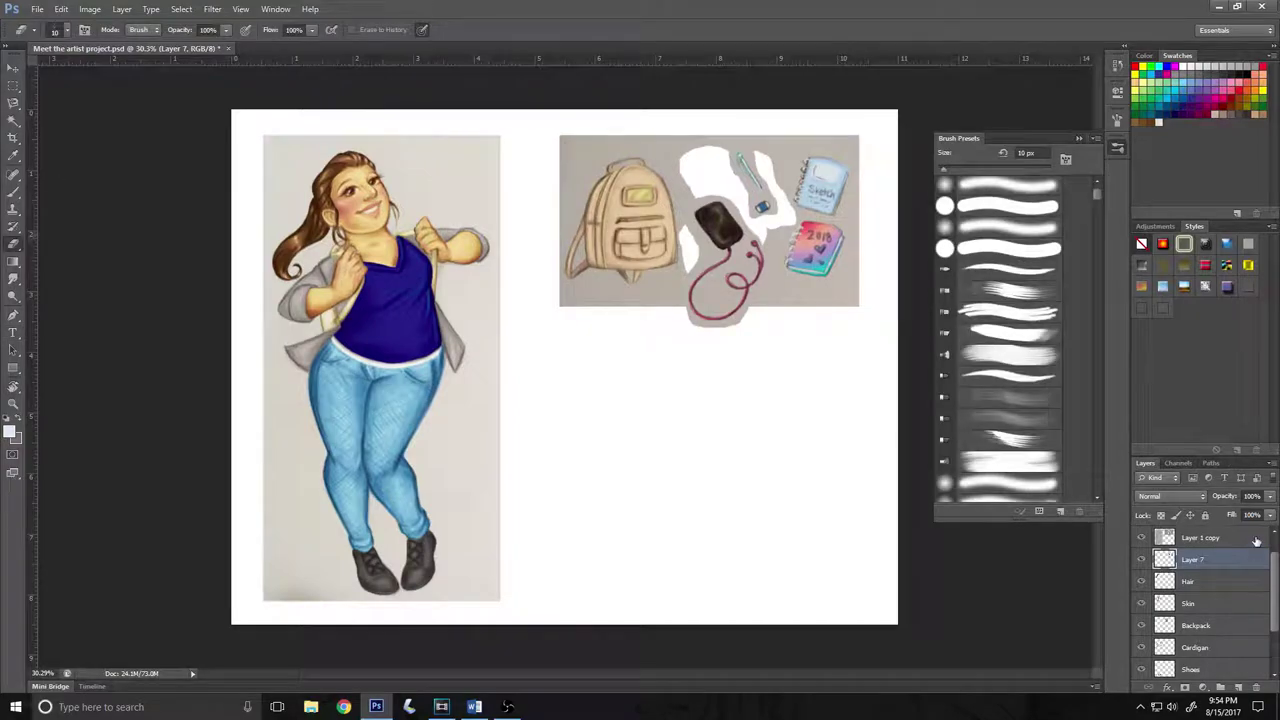
left_click(1200, 537)
mouse_move(495, 415)
left_mouse_down()
mouse_move(480, 520)
mouse_move(458, 428)
mouse_move(457, 571)
mouse_move(300, 529)
mouse_move(270, 390)
left_mouse_up()
left_click(483, 460, "ctrl")
left_click_drag(306, 567, 399, 637)
Step: Erase the grey around her right shoulder, the upper left, and left of and above the head
mouse_move(480, 370)
left_mouse_down()
mouse_move(495, 165)
mouse_move(440, 165)
mouse_move(435, 150)
left_mouse_up()
key("bracketright")
key("bracketright")
key("bracketright")
scroll(435, 150, "up", 5)
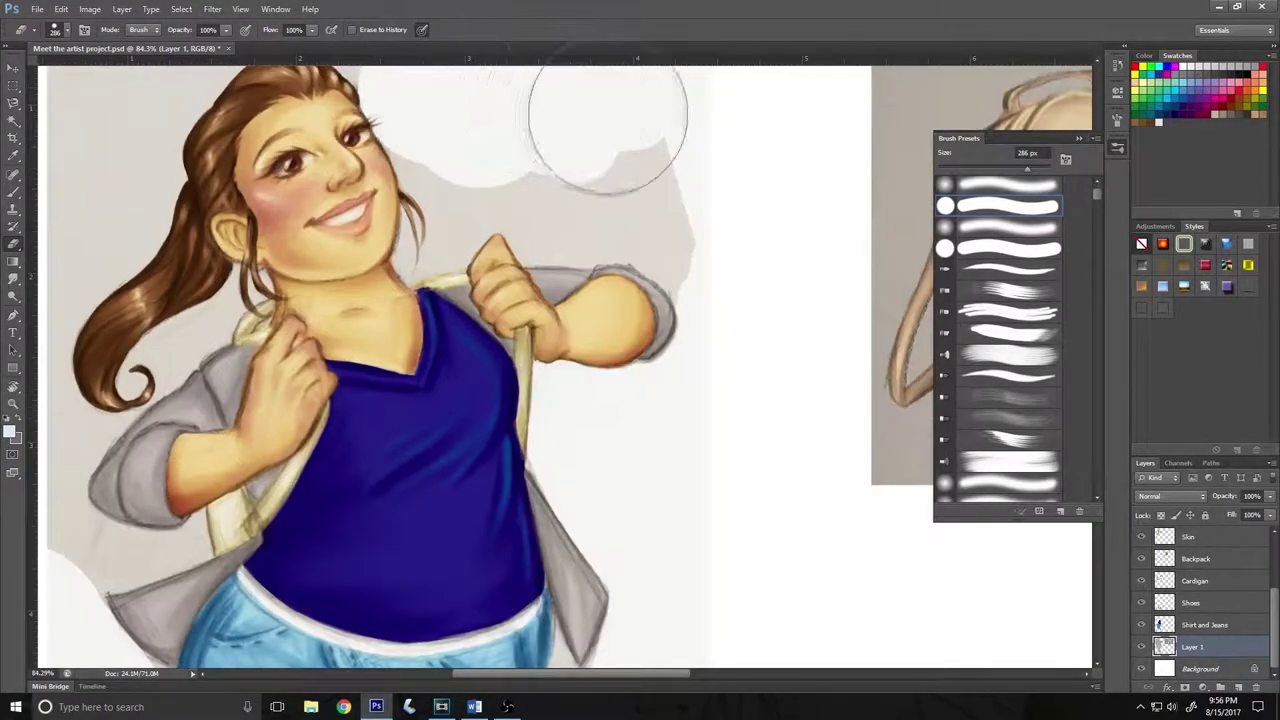
mouse_move(380, 130)
left_mouse_down()
mouse_move(420, 185)
mouse_move(140, 330)
left_mouse_up()
key("bracketright")
key("bracketright")
key("bracketright")
mouse_move(240, 240)
left_mouse_down()
mouse_move(295, 203)
mouse_move(280, 380)
mouse_move(63, 449)
left_mouse_up()
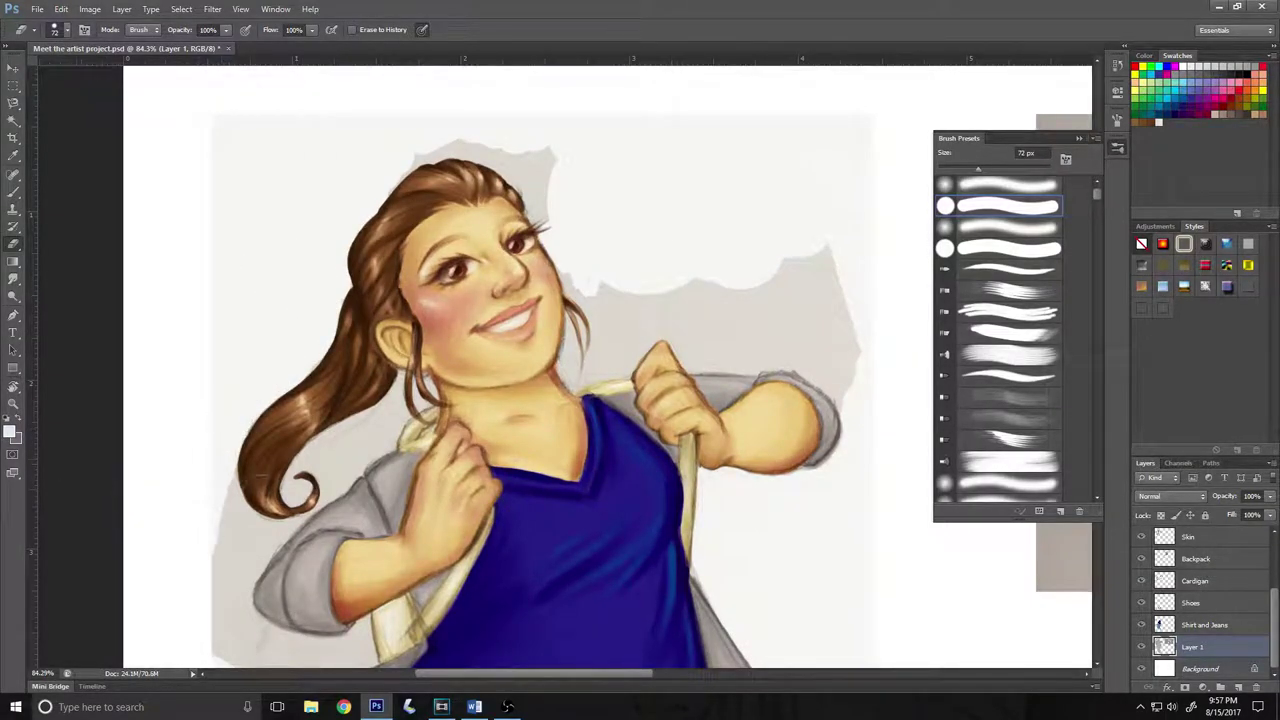
scroll(371, 600, "down", 3)
scroll(315, 160, "up", 3)
key("bracketleft")
key("bracketleft")
key("bracketleft")
left_click_drag(400, 125, 484, 207)
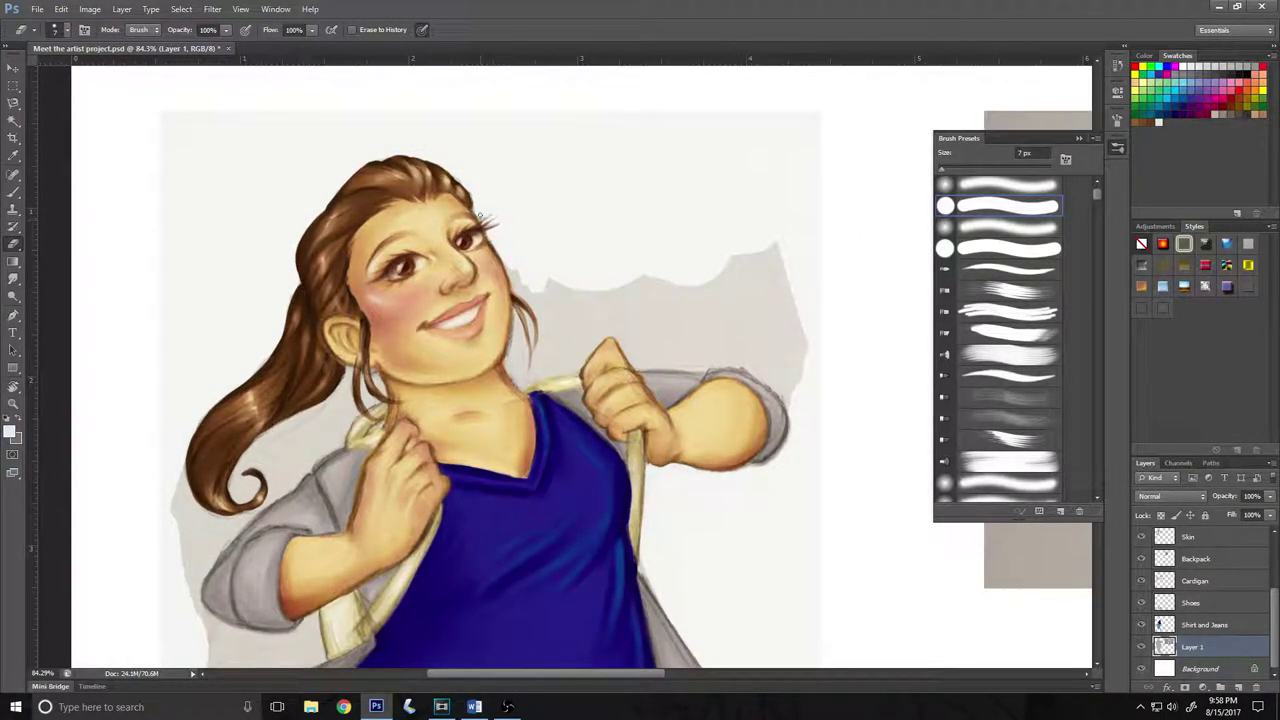
Step: Erase the grey between head and raised arm, around the cardigan and hair curl, and between the legs
left_click_drag(955, 170, 988, 168)
mouse_move(790, 260)
left_mouse_down()
mouse_move(777, 314)
mouse_move(600, 294)
mouse_move(566, 323)
mouse_move(755, 348)
left_mouse_up()
scroll(500, 400, "down", 3)
scroll(500, 400, "left", 2)
key("bracketleft")
key("bracketleft")
key("bracketleft")
mouse_move(343, 423)
left_mouse_down()
mouse_move(480, 405)
mouse_move(490, 425)
mouse_move(470, 420)
left_mouse_up()
left_click_drag(830, 490, 860, 560)
left_click_drag(870, 515, 880, 545)
scroll(600, 400, "up", 5)
mouse_move(470, 380)
left_mouse_down()
mouse_move(390, 480)
mouse_move(335, 520)
left_mouse_up()
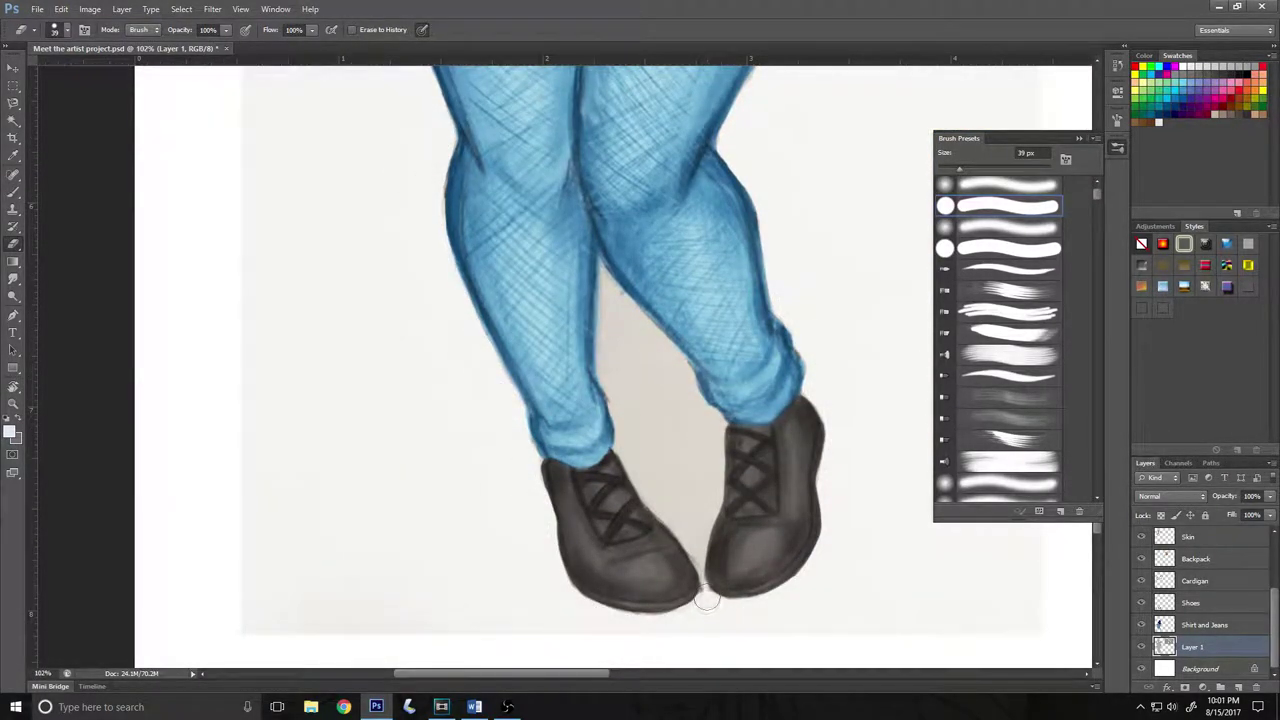
left_click_drag(705, 550, 640, 450)
left_click_drag(665, 500, 615, 350)
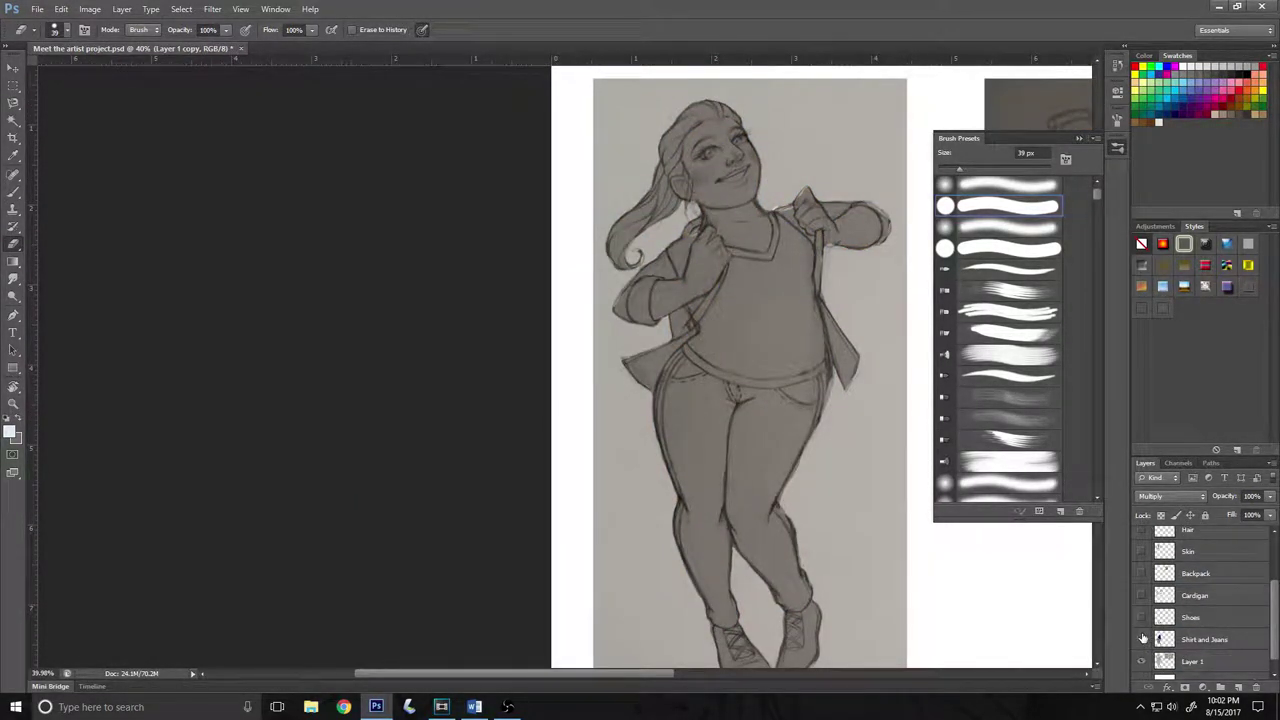
Step: Trace the figure on Layer 1 copy with the Magnetic Lasso and copy it to Layer 8
scroll(1160, 638, "up", 2)
key("l")
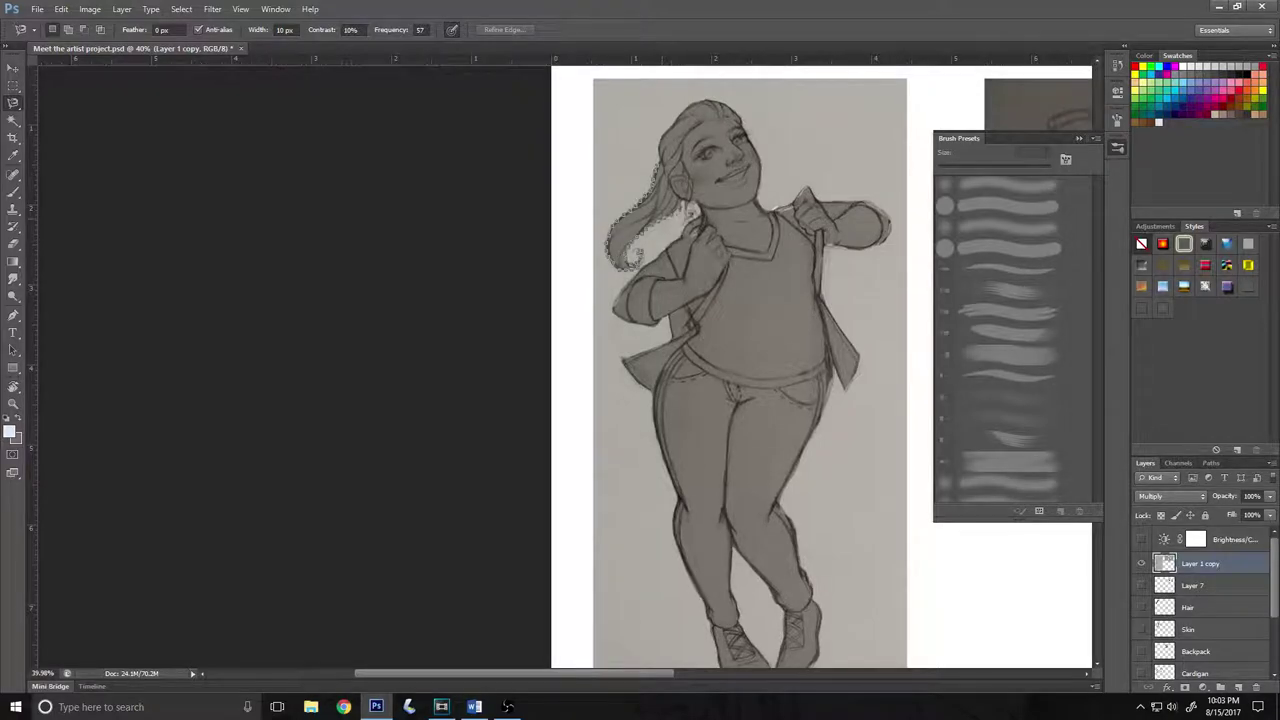
left_click(656, 162)
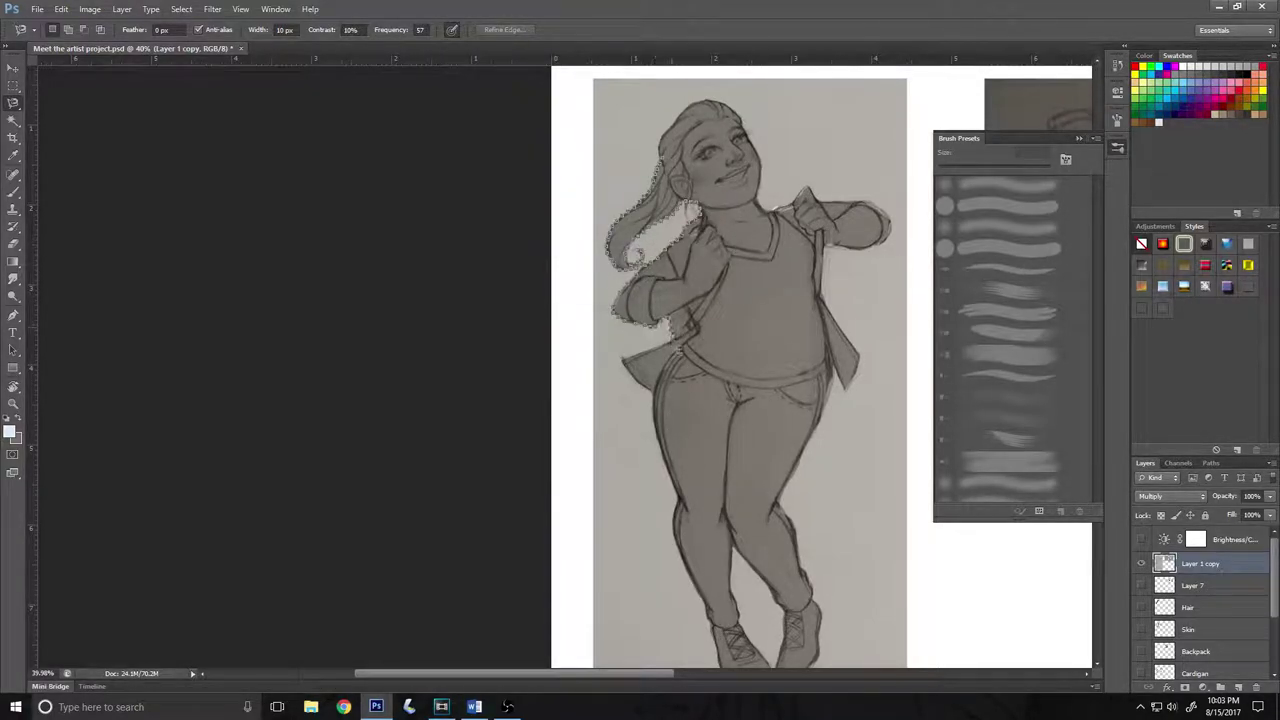
key("Return")
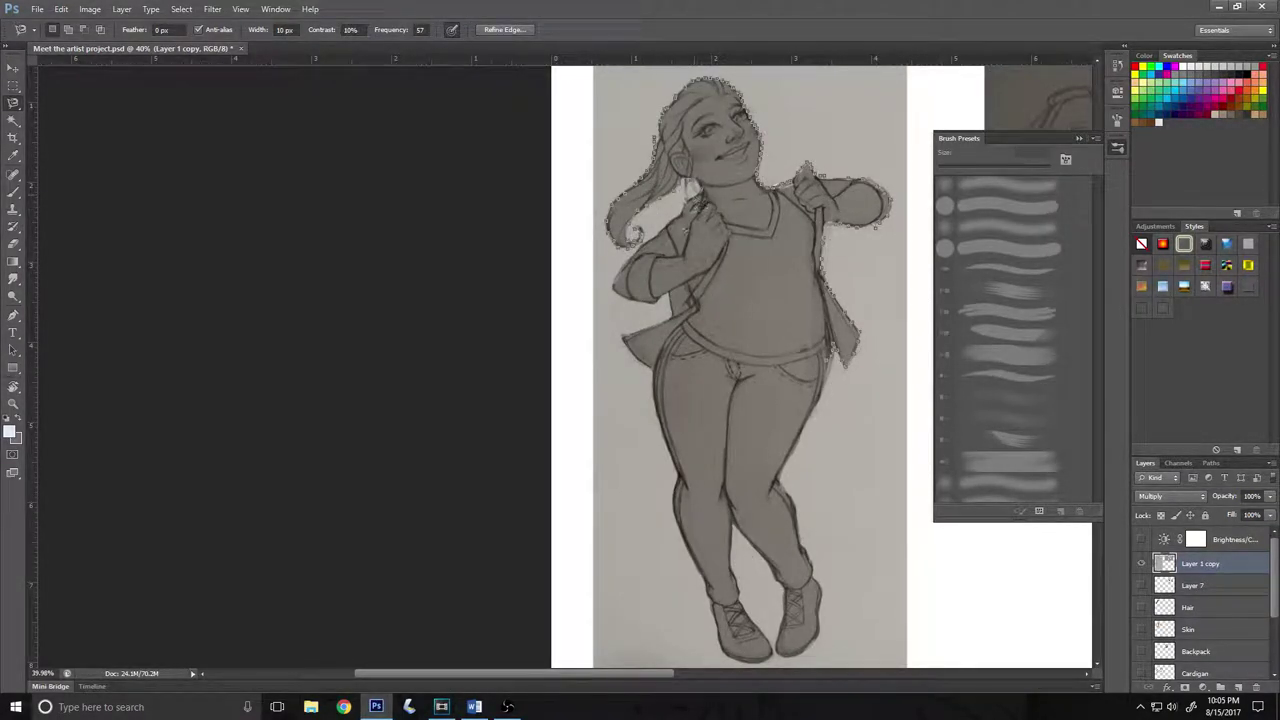
left_click(653, 251)
left_click(838, 369)
key("Return")
scroll(506, 353, "down", 2)
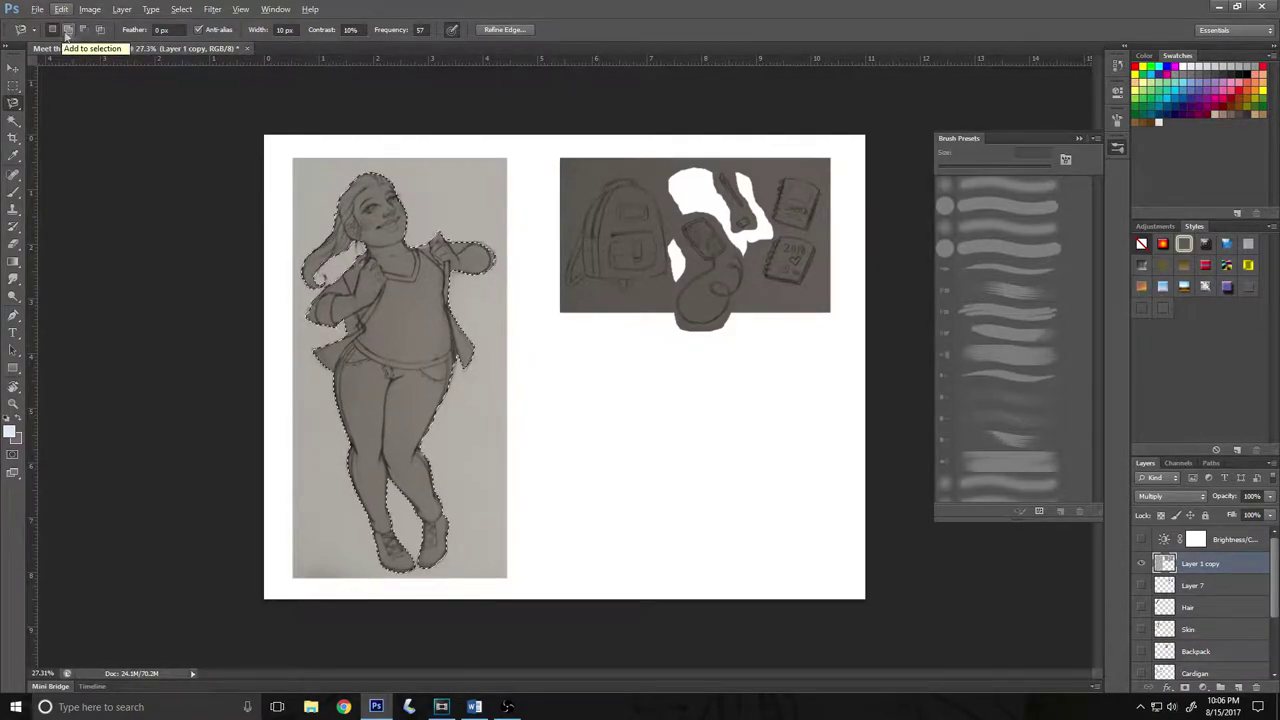
key("ctrl+j")
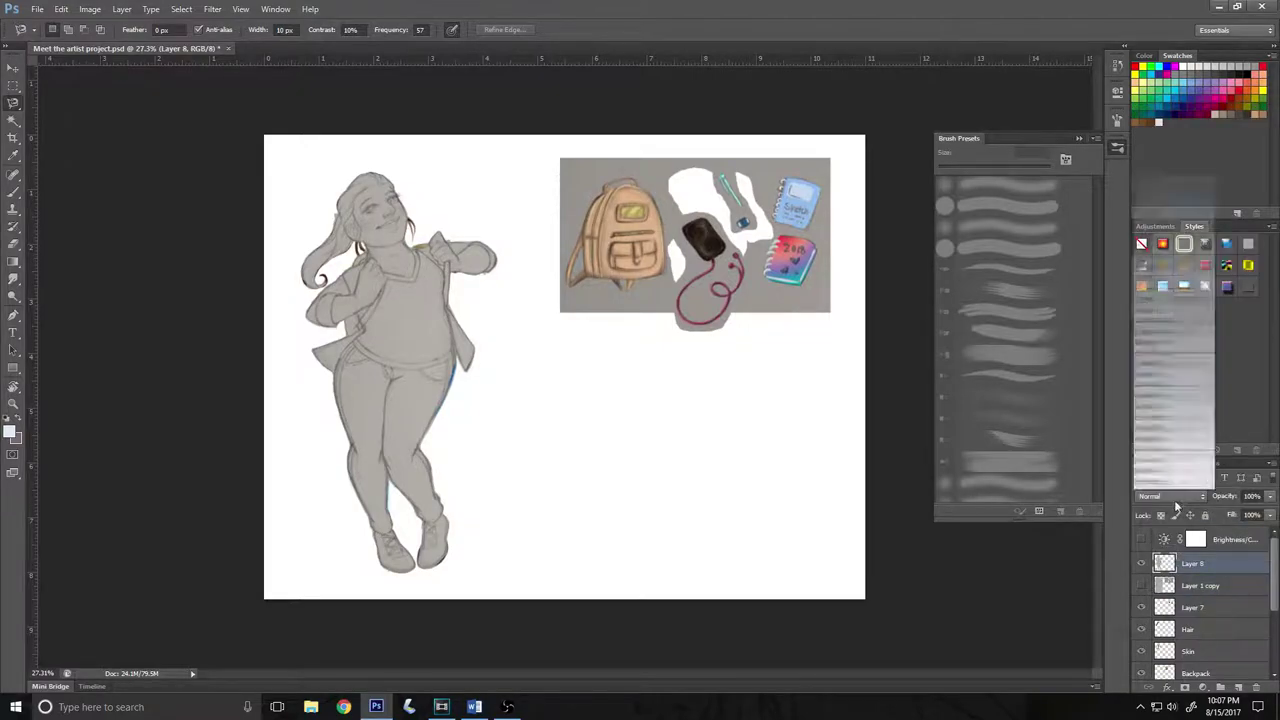
Step: Lower the brightness adjustment from 115 to 81
left_click(1141, 539)
left_click(1141, 539)
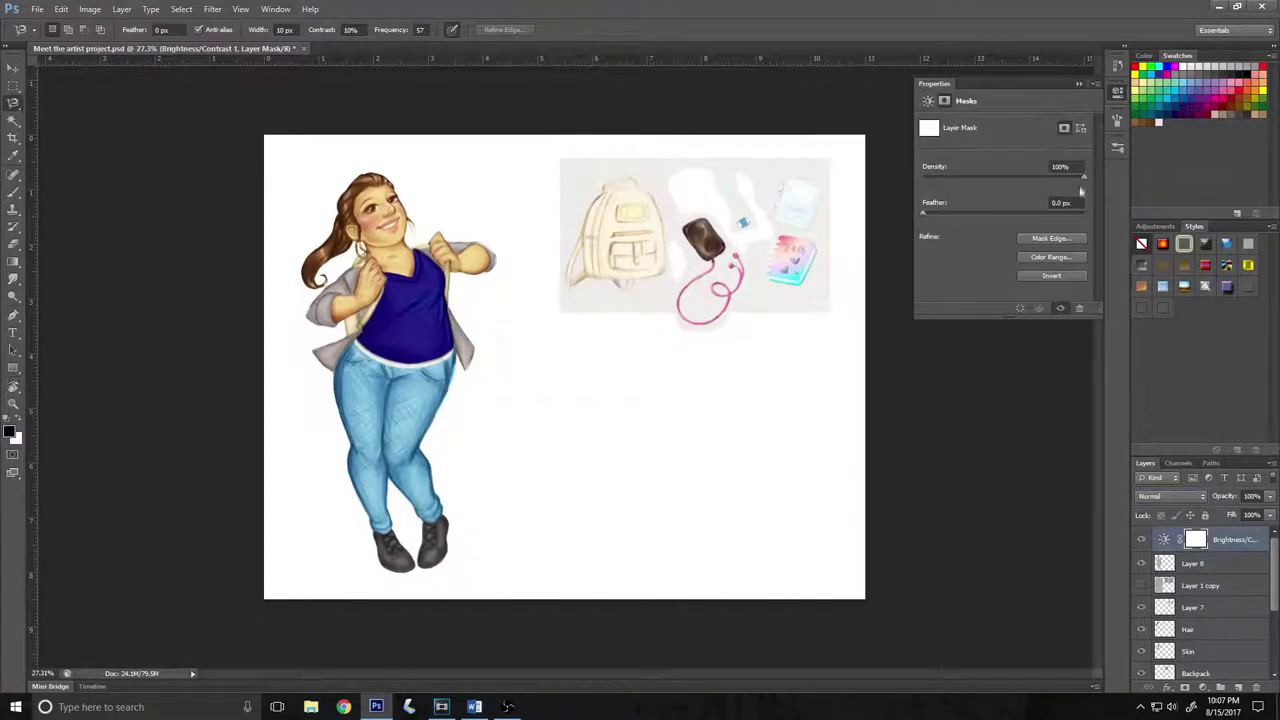
left_click(1165, 540)
left_click_drag(1065, 158, 1048, 158)
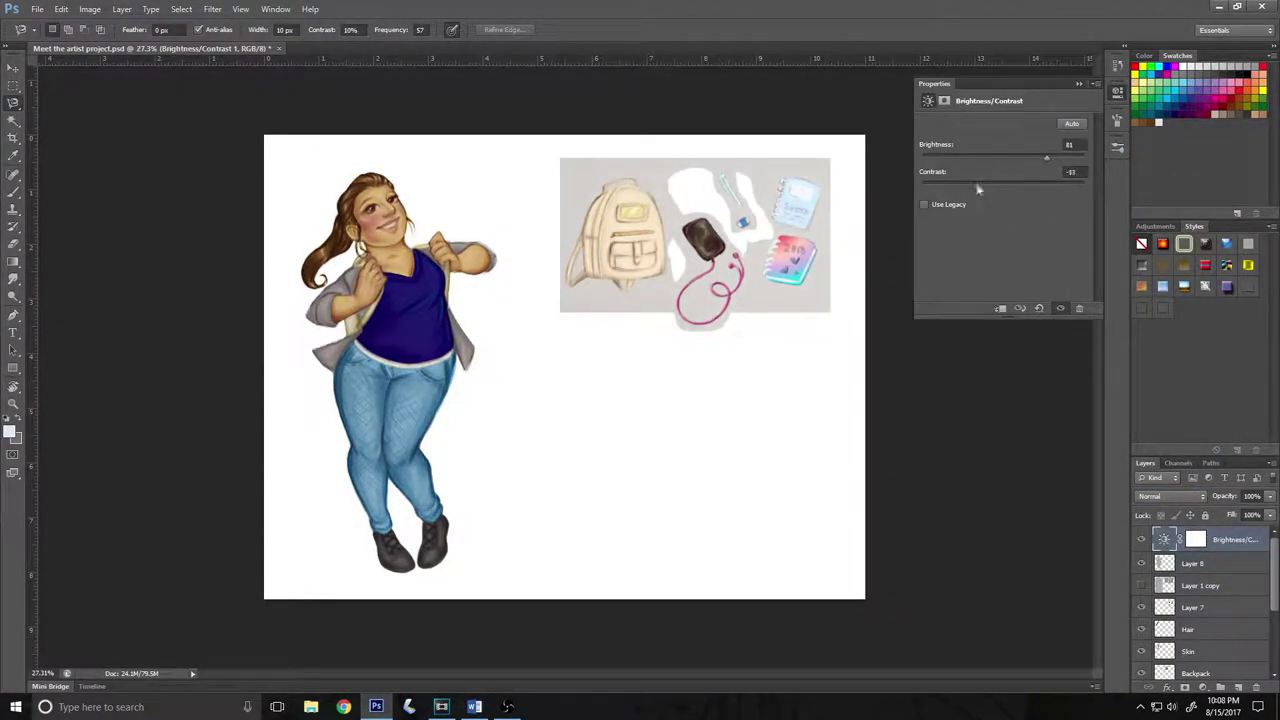
Step: Move Layer 8 below Layer 1 copy and set its blending to Multiply
left_click(1192, 563)
left_click(1141, 585)
left_click(1141, 585)
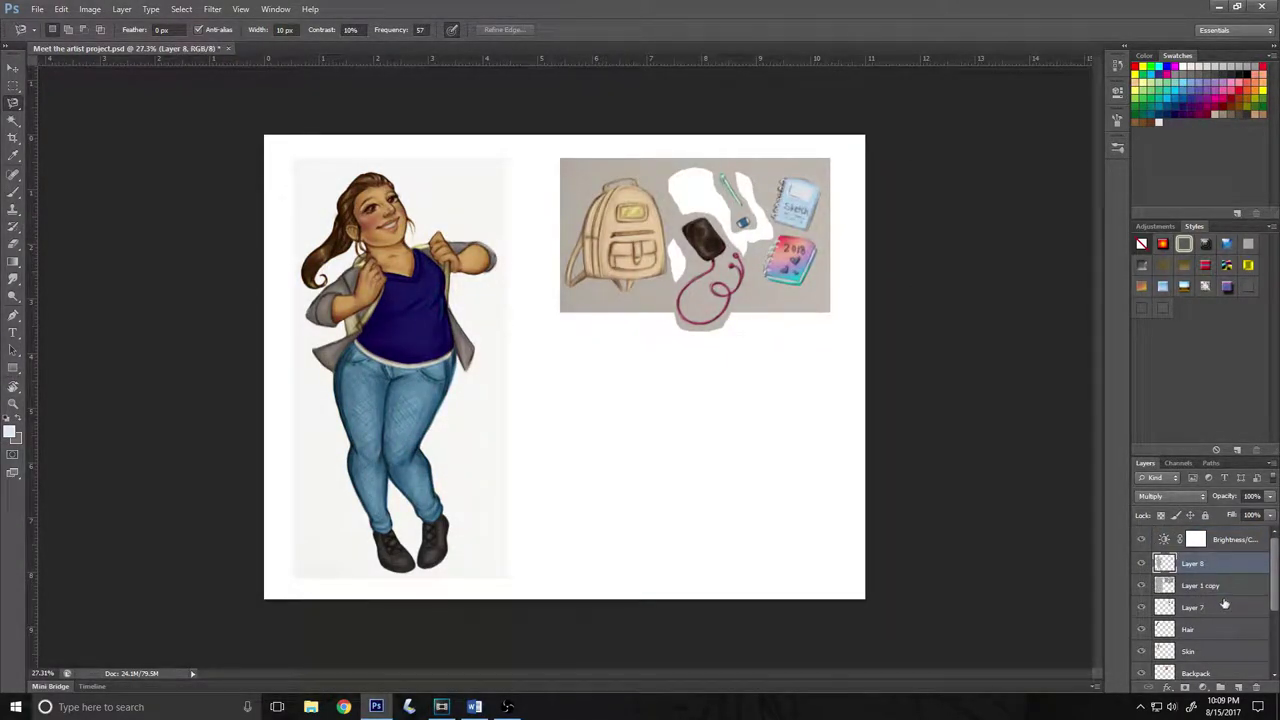
left_click(61, 9)
left_click(66, 40)
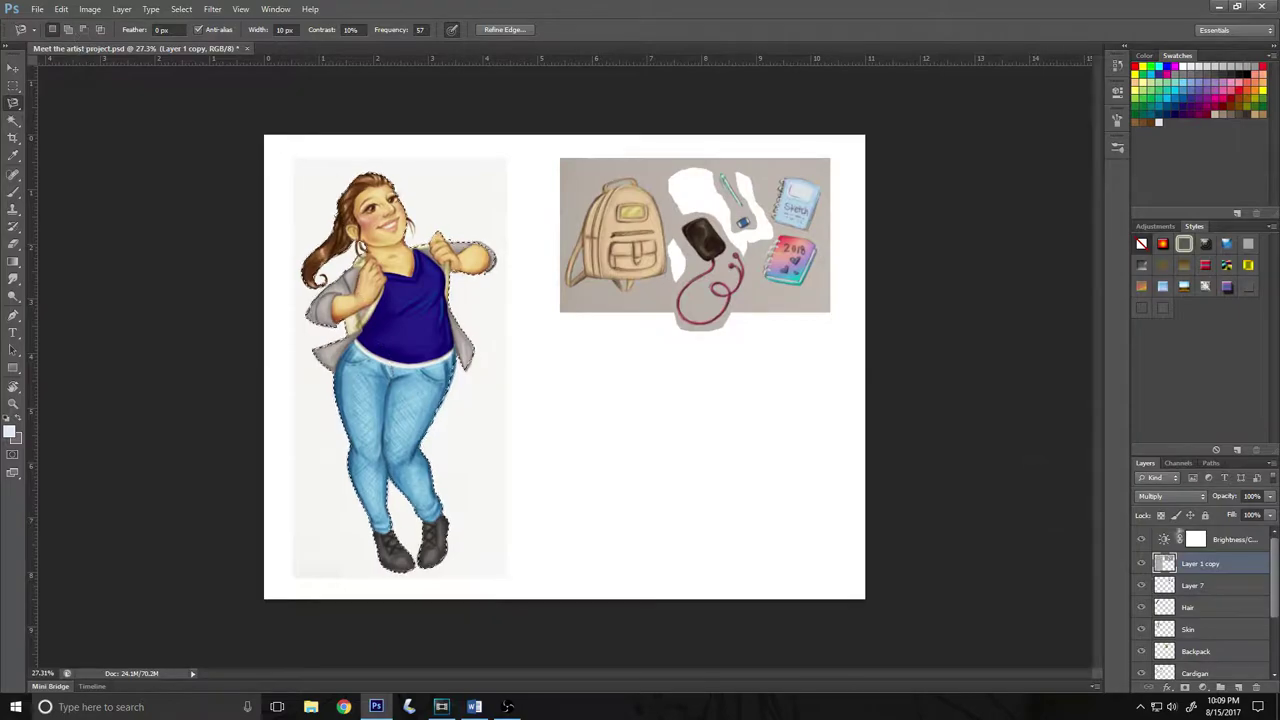
left_click(61, 9)
left_click(66, 40)
left_click(1141, 563)
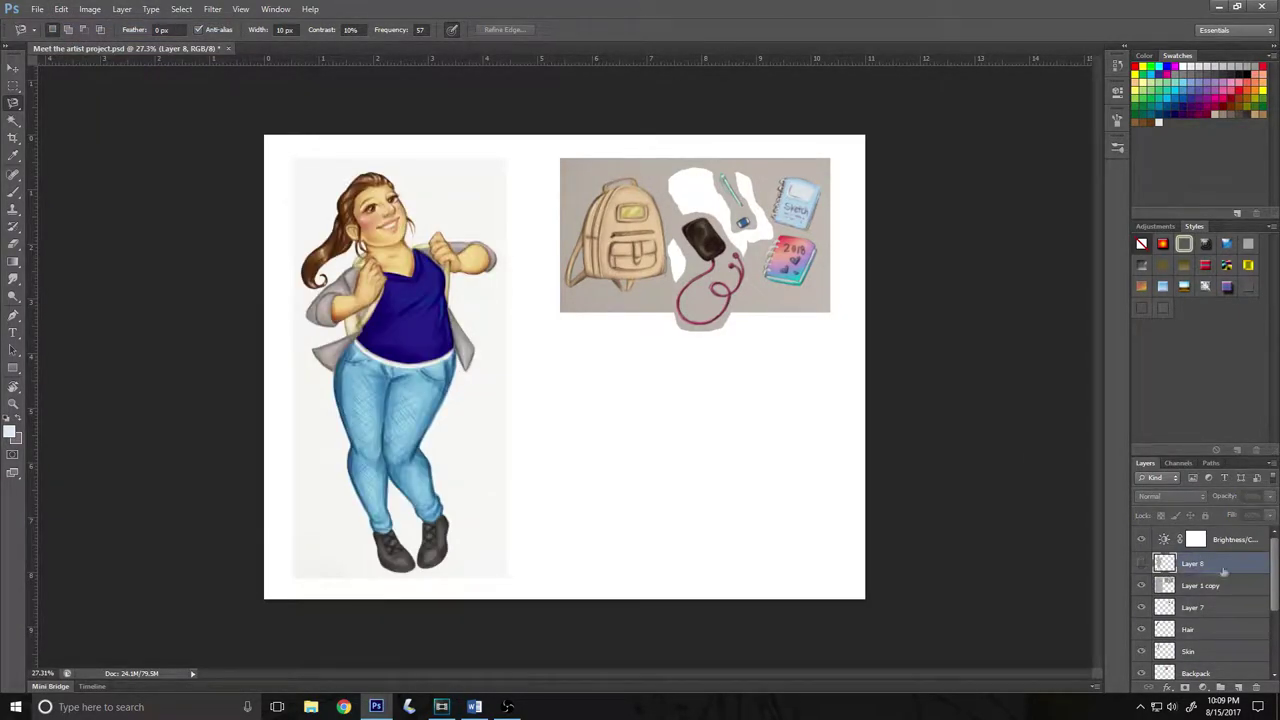
left_click(1141, 564)
left_click_drag(1220, 566, 1222, 594)
left_click(1170, 496)
left_click(1168, 200)
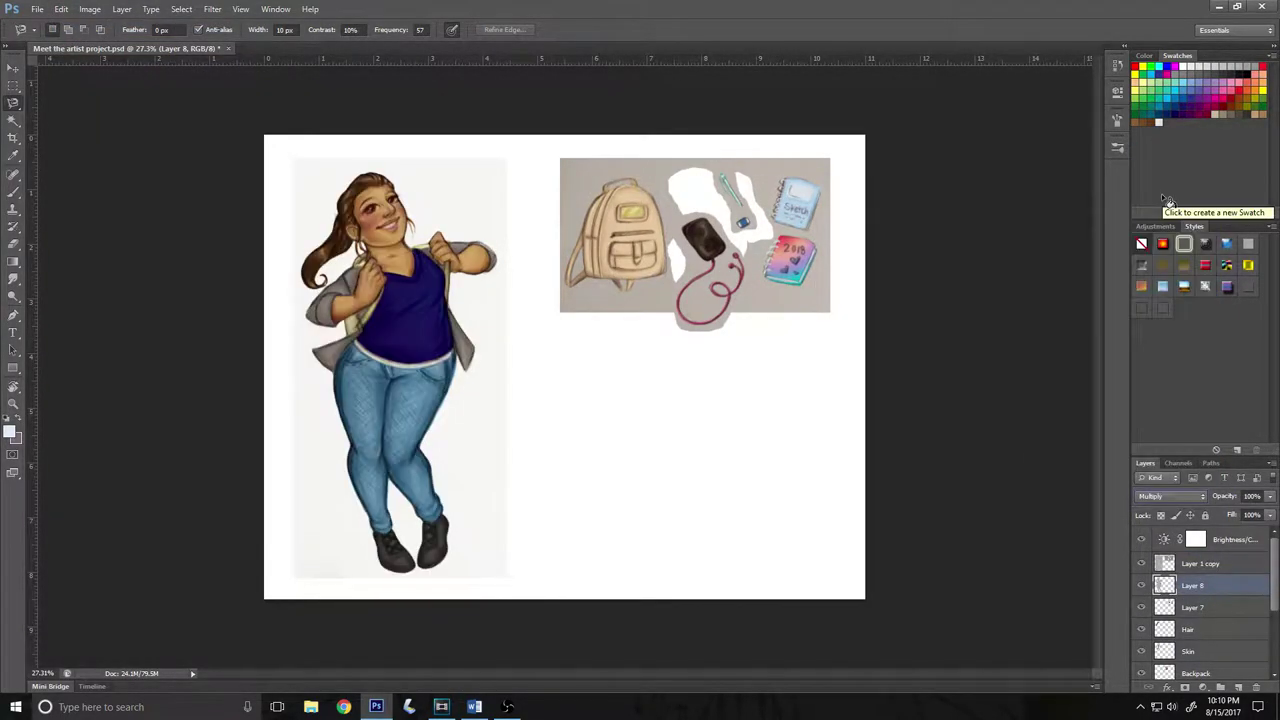
Step: Duplicate Layer 8 and lower the copy's opacity to about 57%
left_click(1141, 563)
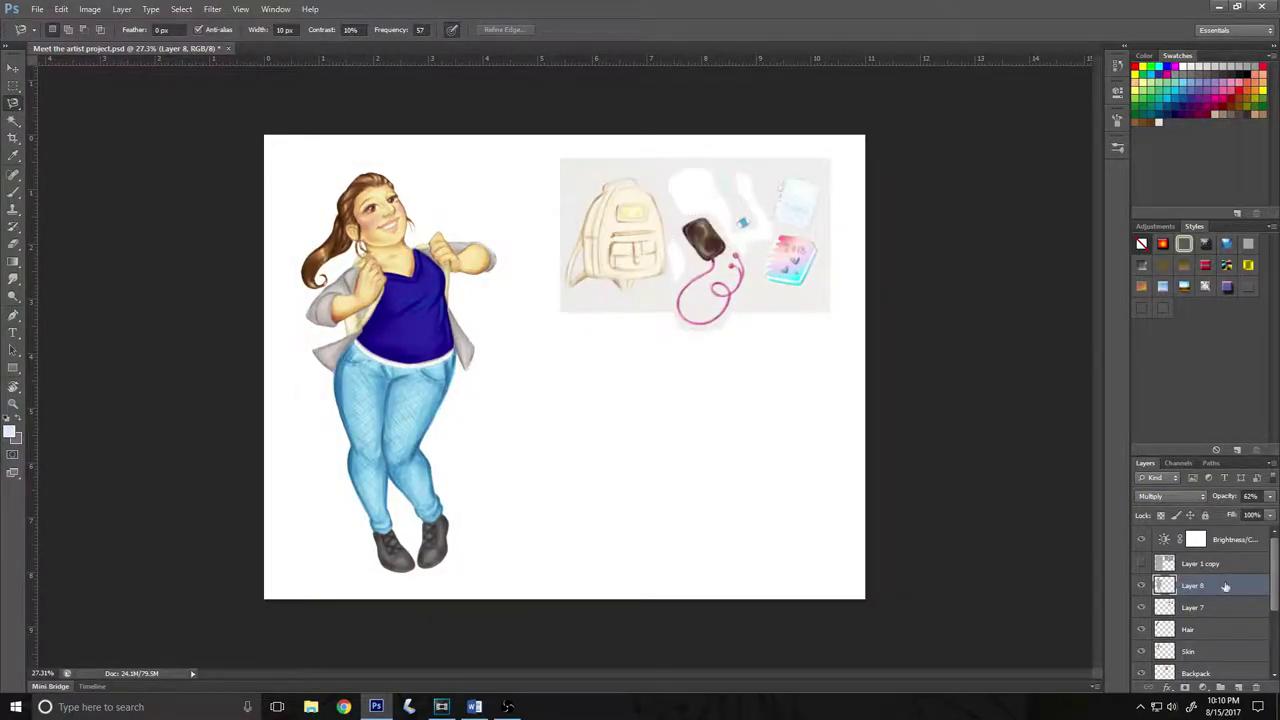
right_click(1195, 585)
left_click(1200, 185)
left_click(655, 184)
left_click_drag(1270, 496, 1244, 513)
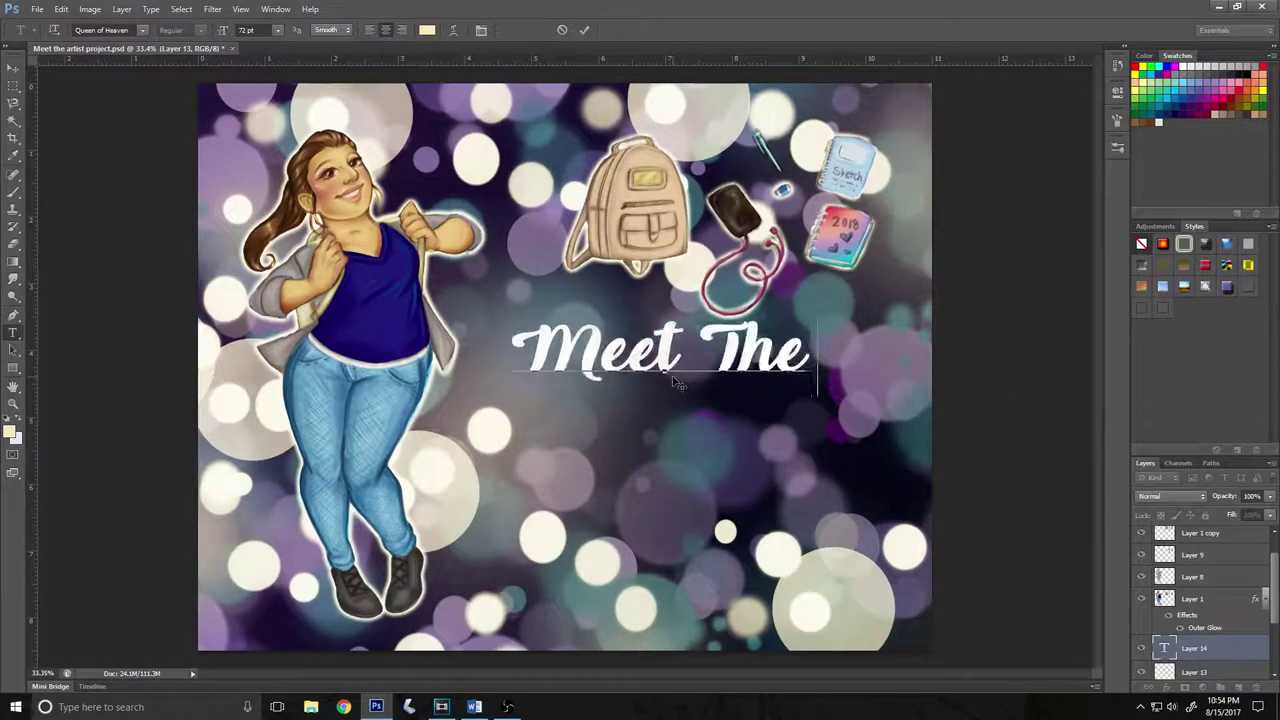
Step: Finish the 'Meet The Artist' title and give it a drop shadow
type("Artist")
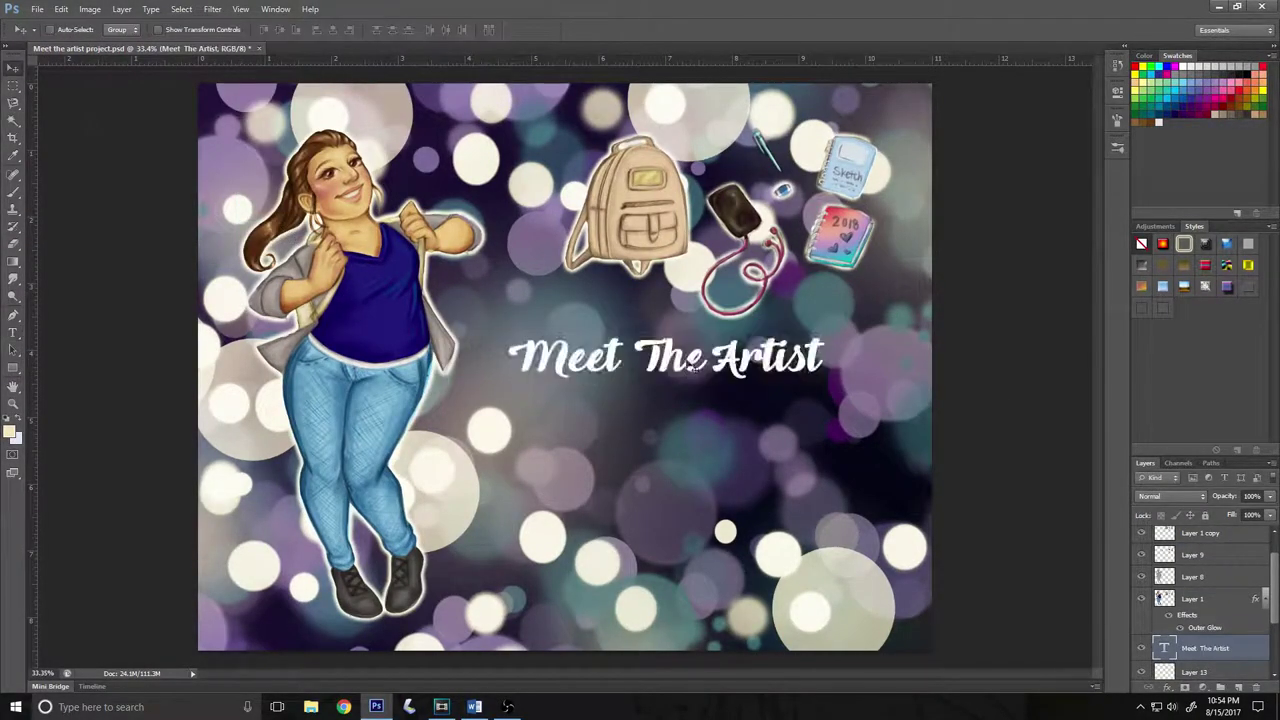
left_click(921, 537)
left_click(912, 551)
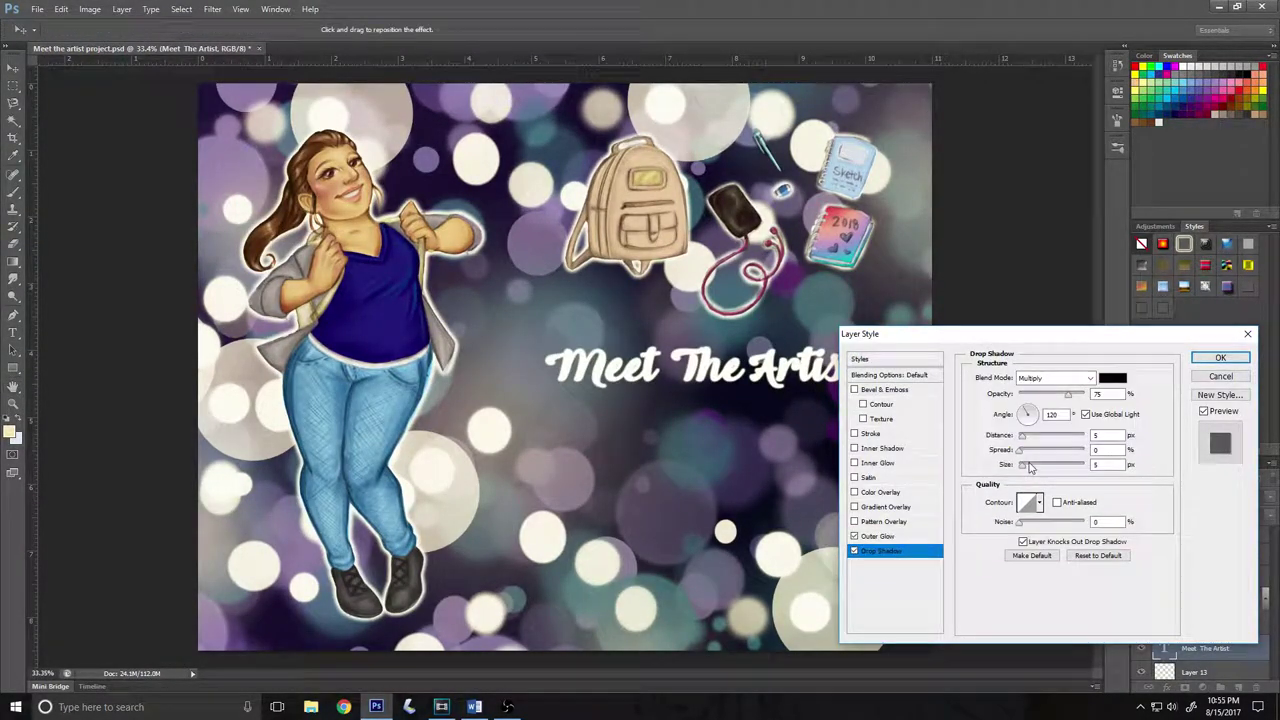
key("Return")
Step: Recolour the Meet The Artist title gold
double_click(1164, 628)
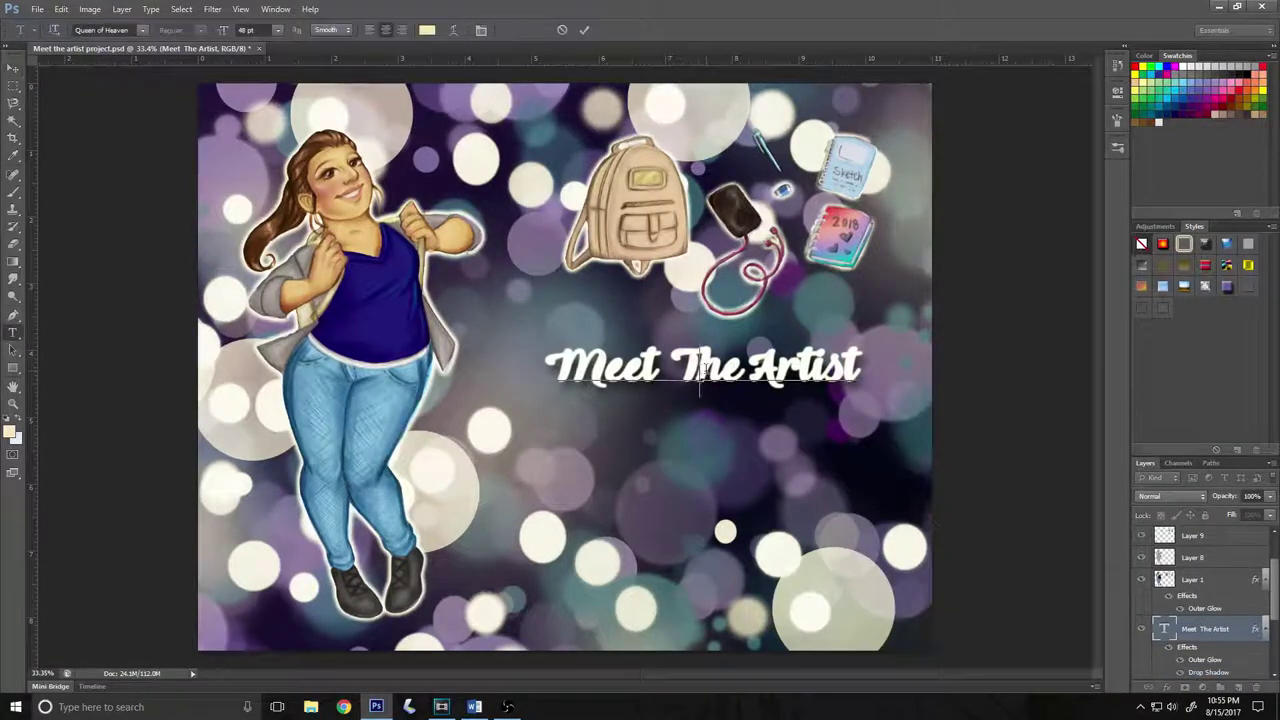
left_click(427, 29)
left_click(971, 349)
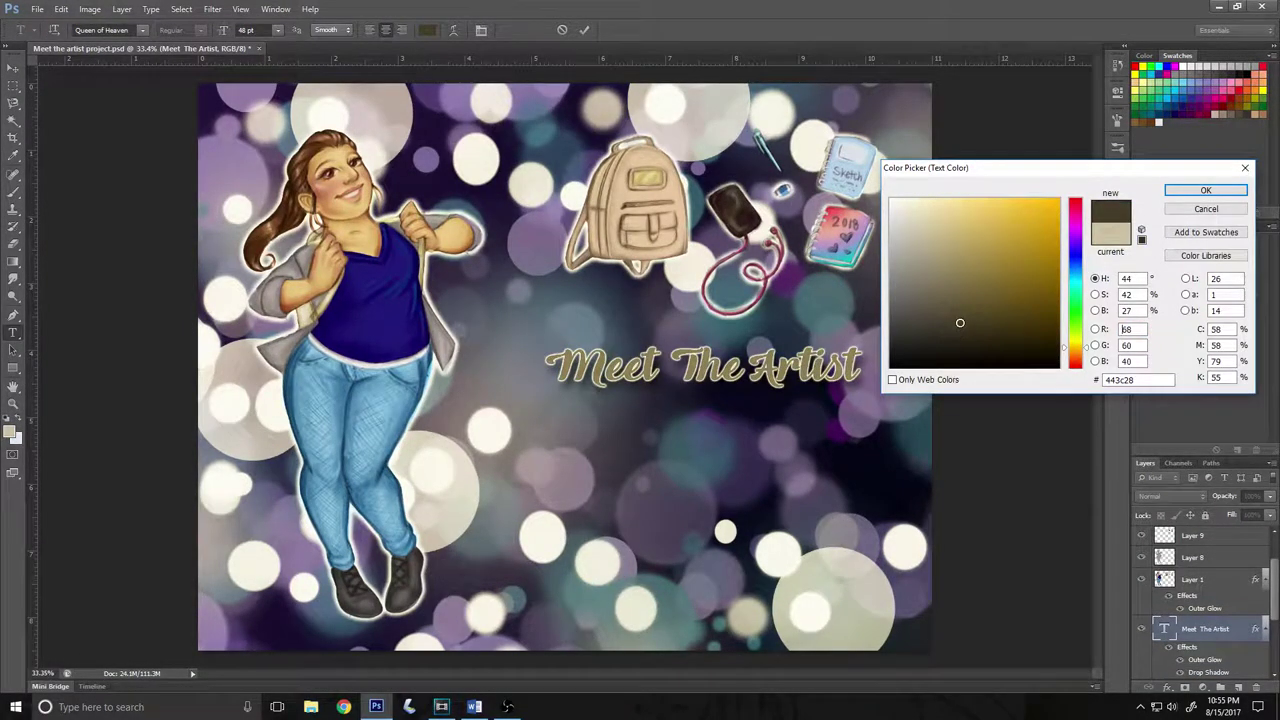
key("Return")
Step: Dim the bokeh lights on Layer 13 to 37% opacity
scroll(1200, 600, "down", 3)
left_click(1195, 580)
left_click_drag(1226, 496, 1220, 511)
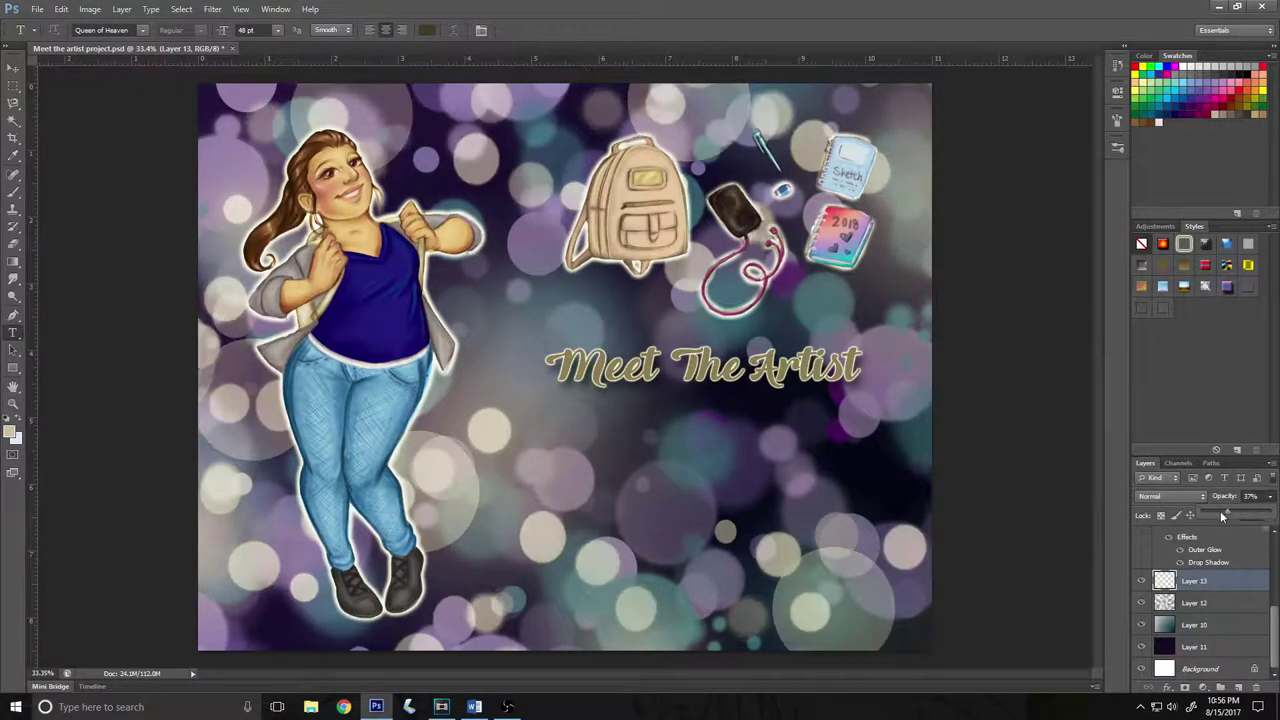
Step: Set up a 20 px brush on a new empty layer
key("b")
left_click(1118, 120)
left_click(1032, 243)
left_click(1238, 687)
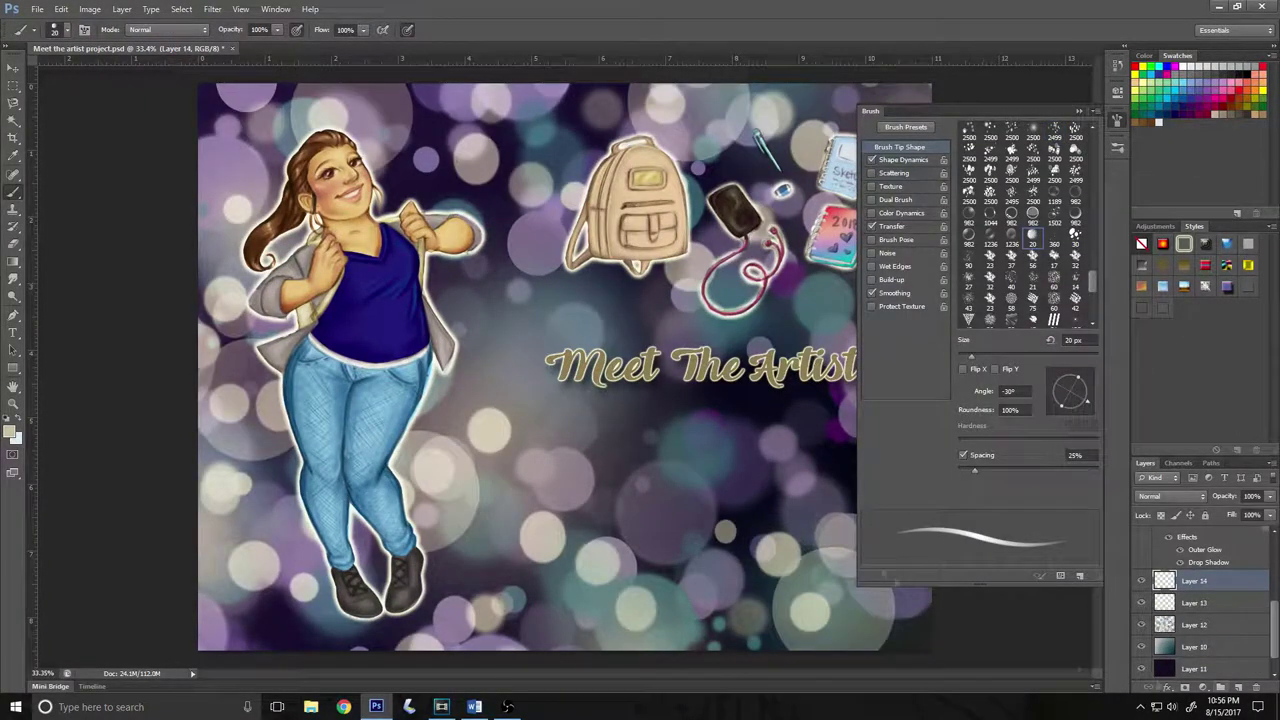
Step: Give the painted heart a pink-magenta outer glow
left_click(1118, 120)
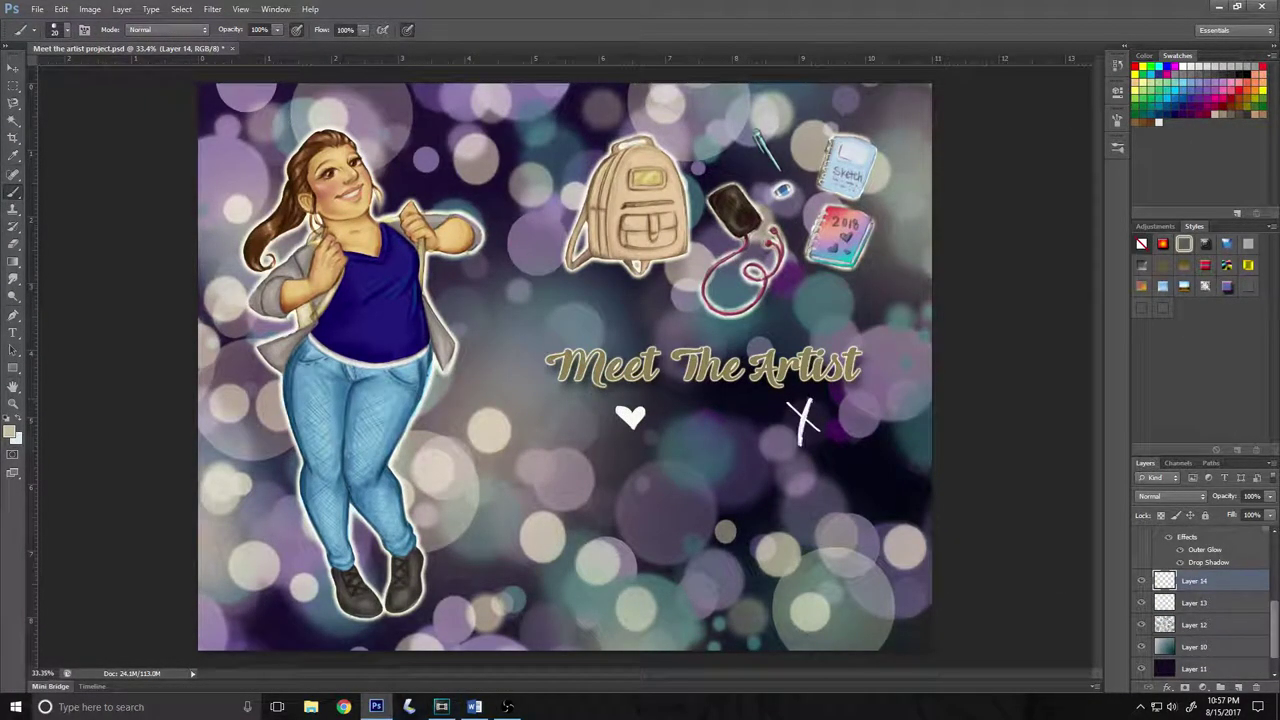
double_click(1254, 583)
left_click(1005, 425)
left_click(1075, 225)
left_click(961, 248)
left_click(1206, 190)
Step: Put the X on its own layer and give it an outer glow
key("Return")
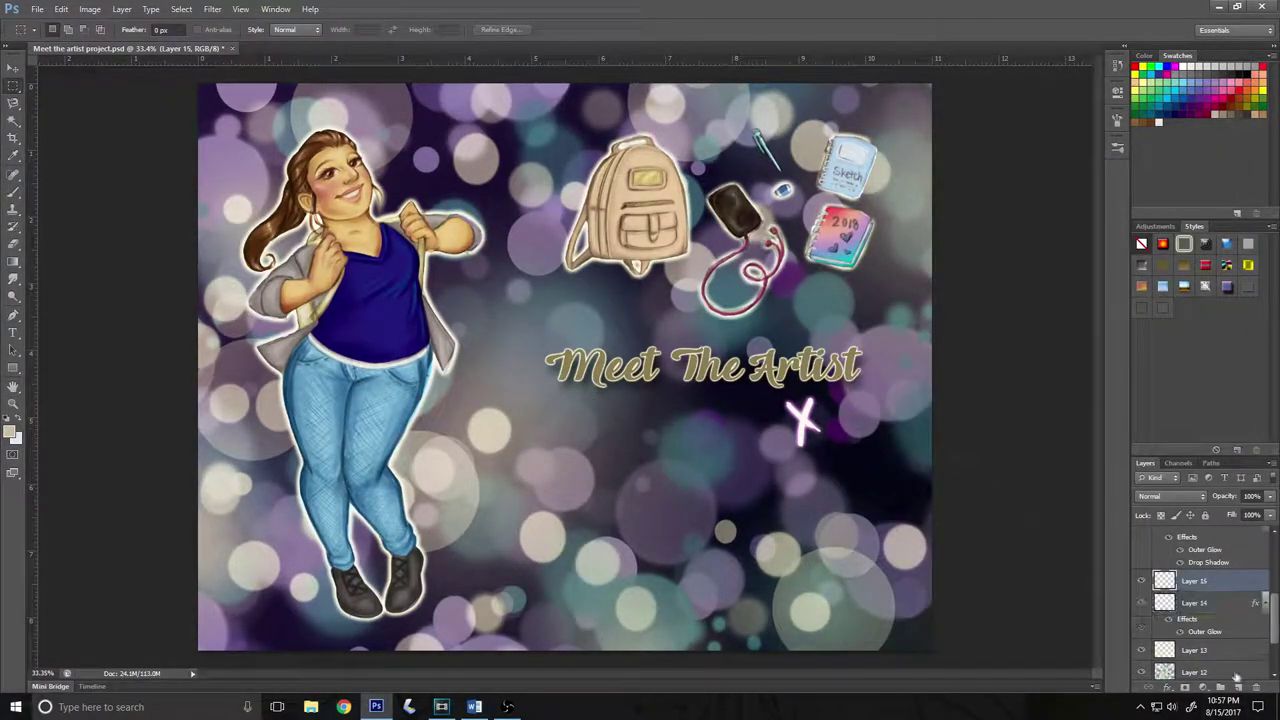
key("v")
double_click(1232, 590)
left_click(871, 534)
left_click(968, 423)
left_click(1206, 190)
key("Return")
Step: Shift the glowing X and the heart left below the title
left_click_drag(800, 420, 762, 428)
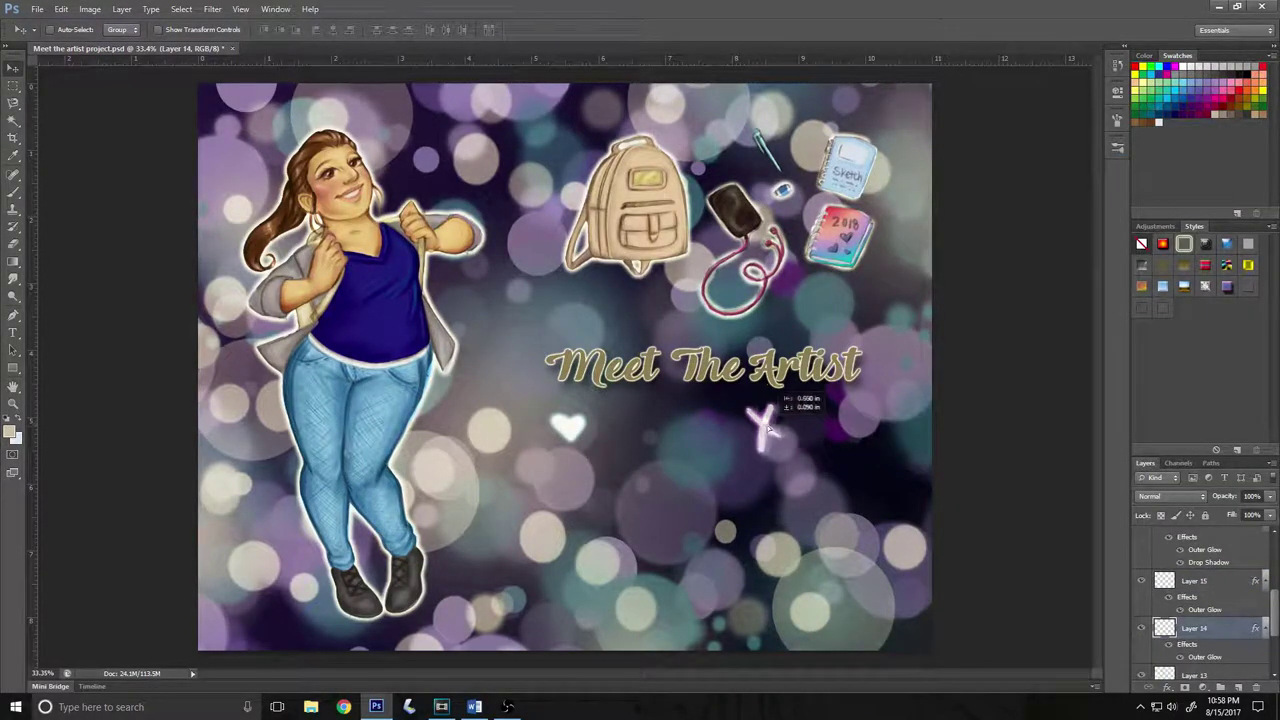
left_click_drag(568, 428, 500, 428)
key("t")
left_click(511, 445)
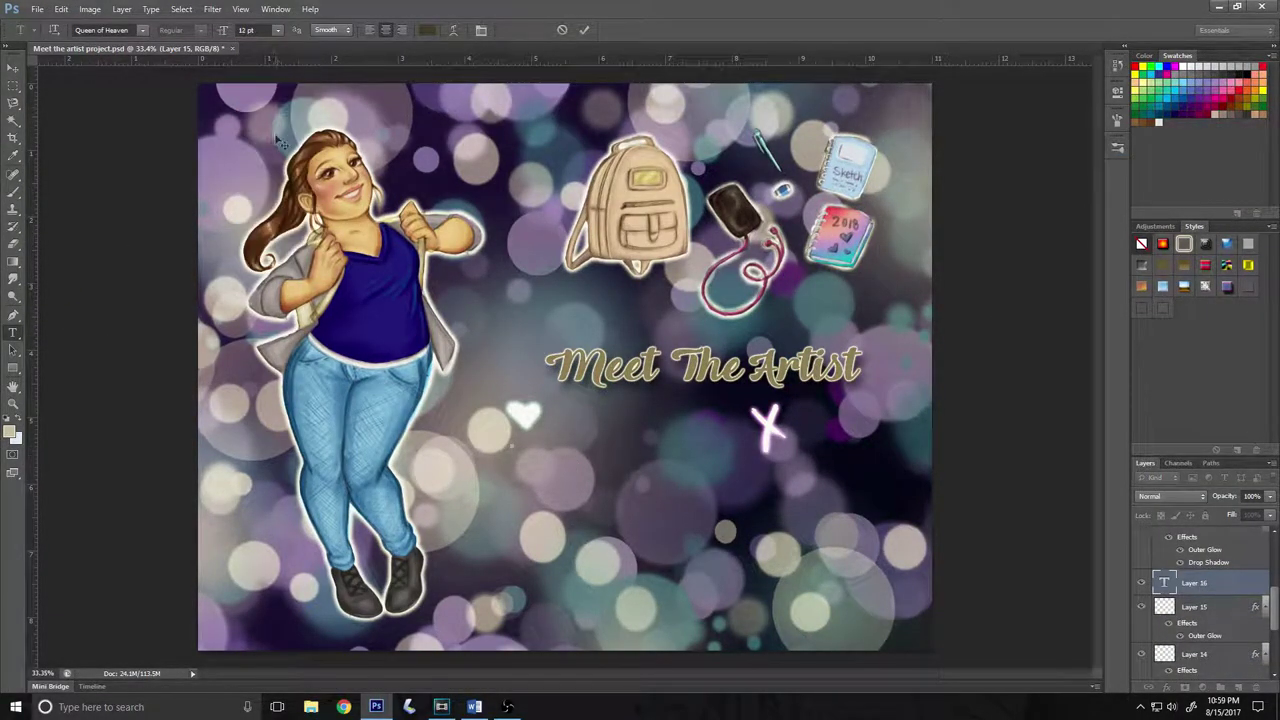
type("Best friends")
Step: Make the Best friends text light blue and give it a drop shadow
left_click(427, 30)
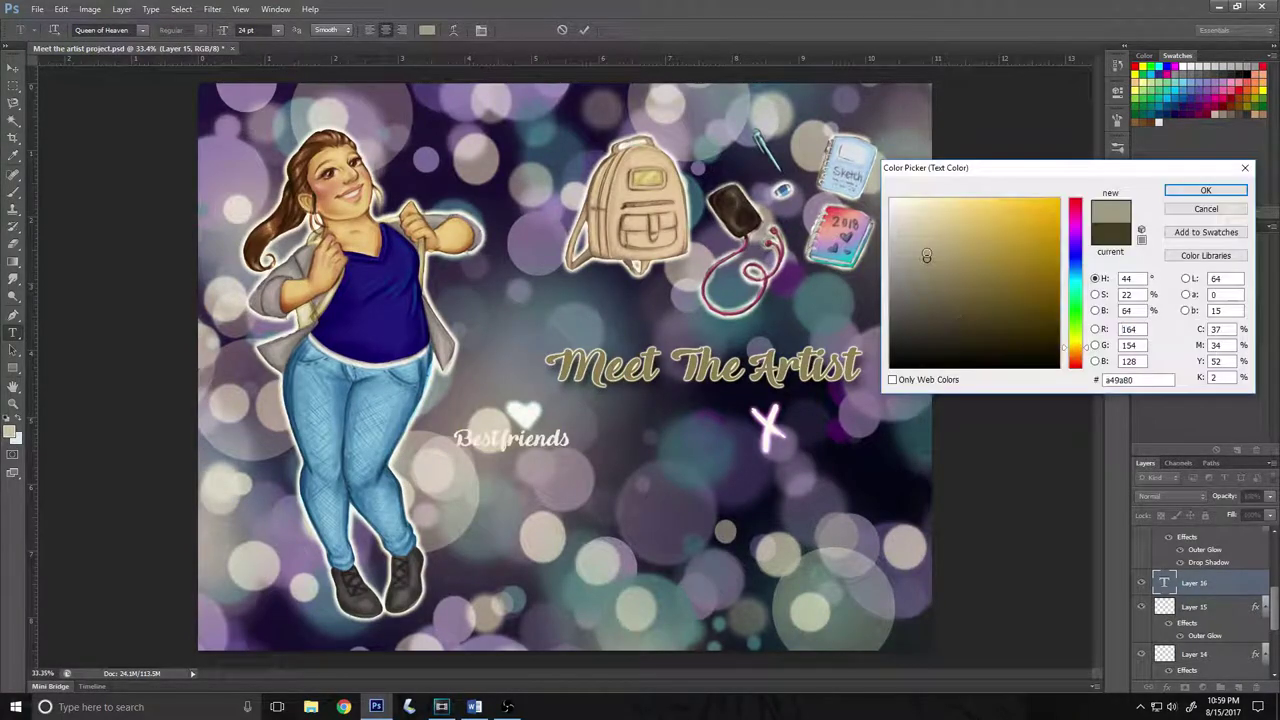
left_click(1077, 238)
type("bf317a")
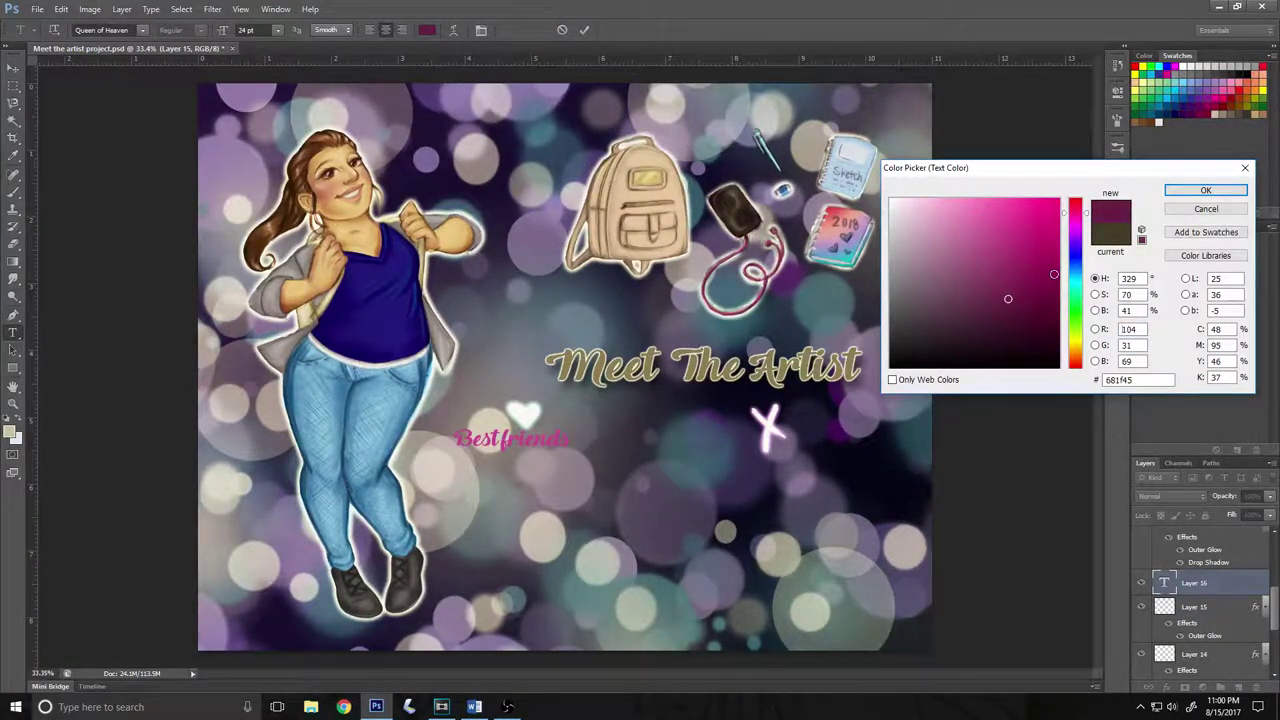
left_click_drag(1075, 211, 1075, 274)
left_click(958, 261)
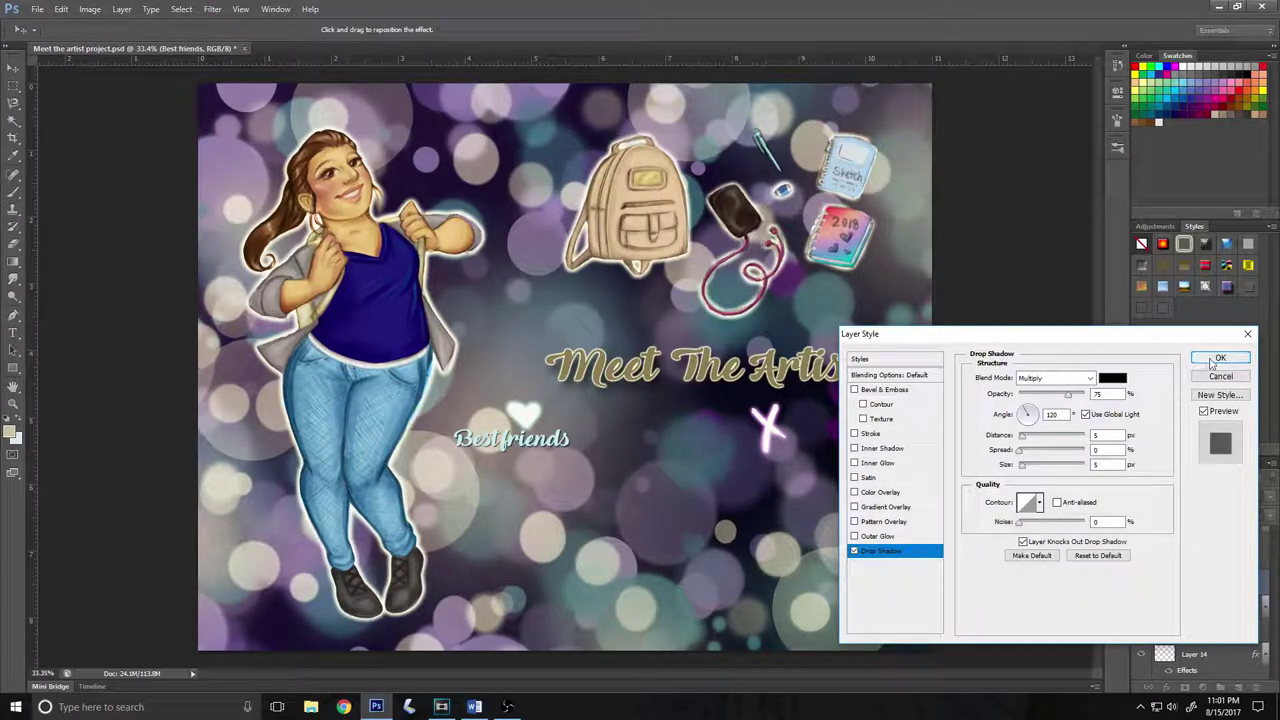
left_click(1212, 362)
Step: Add the family names line under Best friends
left_click(541, 455)
type("Grandpa, Grandma & Darien")
key("ctrl+a")
left_click(278, 30)
left_click(270, 163)
left_click(13, 67)
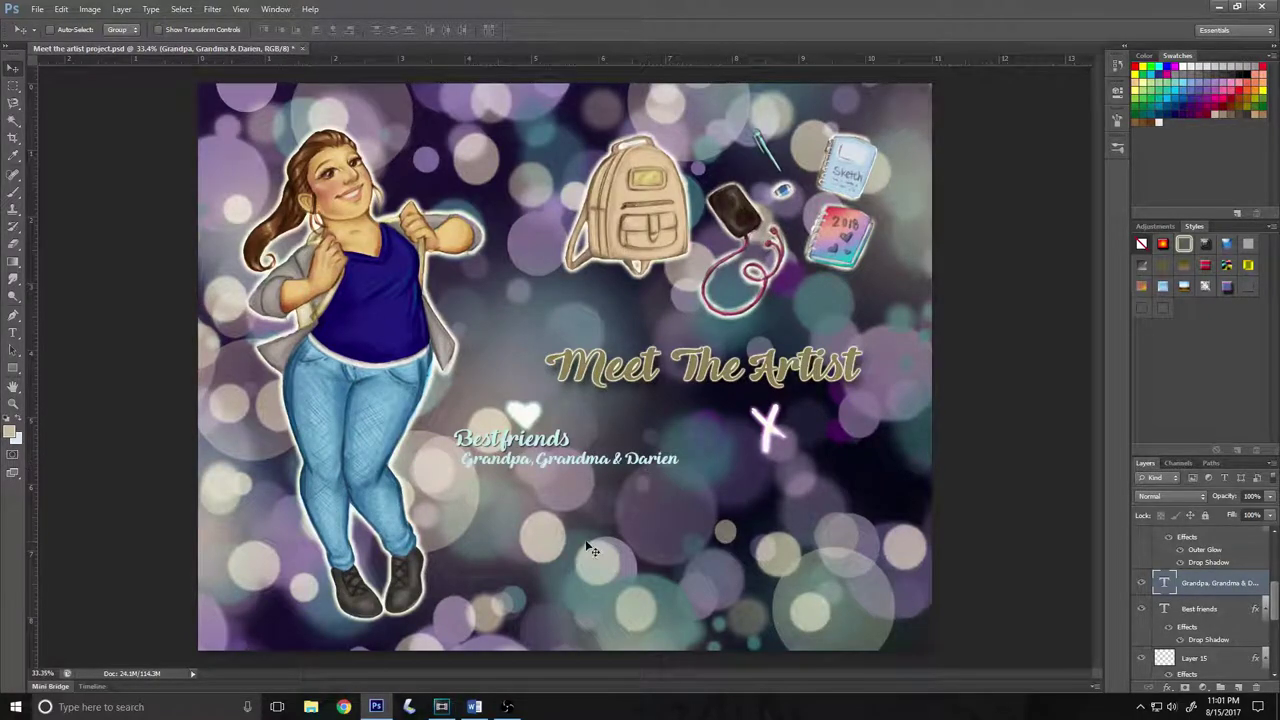
Step: Add a 24 pt 'Band Geek' heading below the family line
key("t")
left_click(278, 30)
left_click(270, 166)
left_click(440, 486)
type("Band Geek")
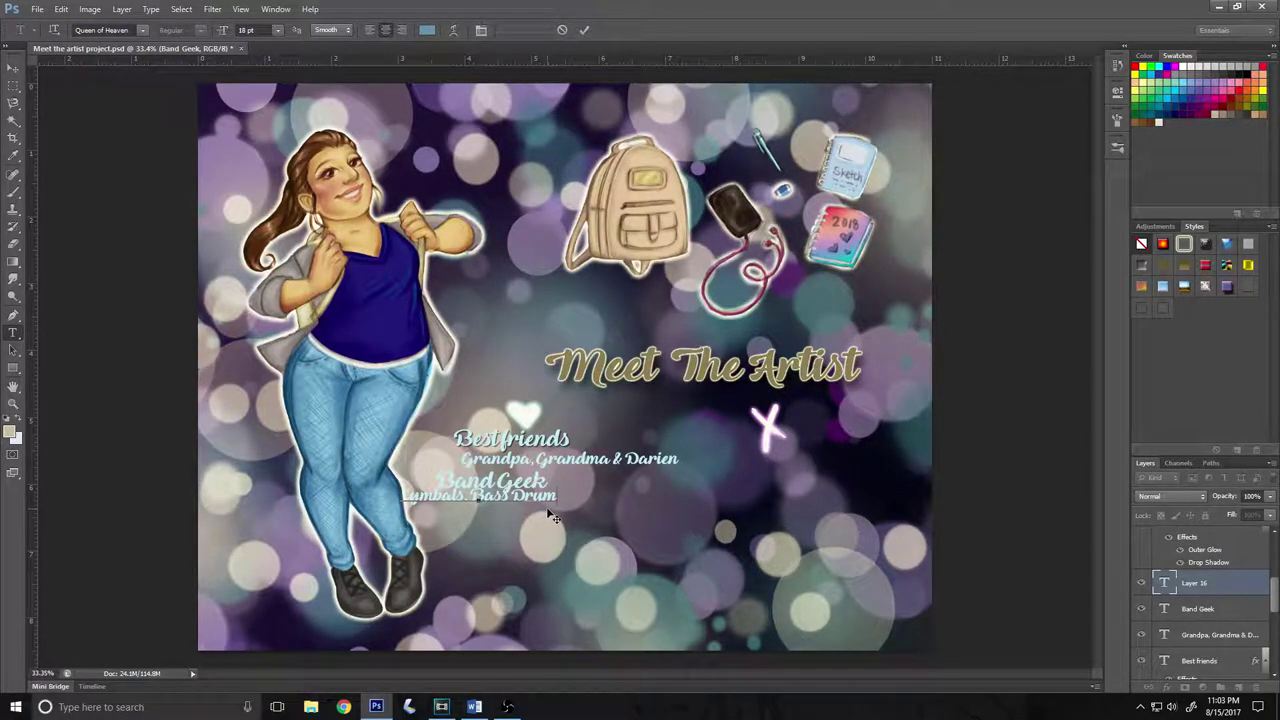
Step: List instruments under Band Geek: Cymbals, Bass Drum, Bells, Chimes, Alto Sax, Bass Guitar, Piano
key("ctrl+Return")
key("t")
left_click(483, 508)
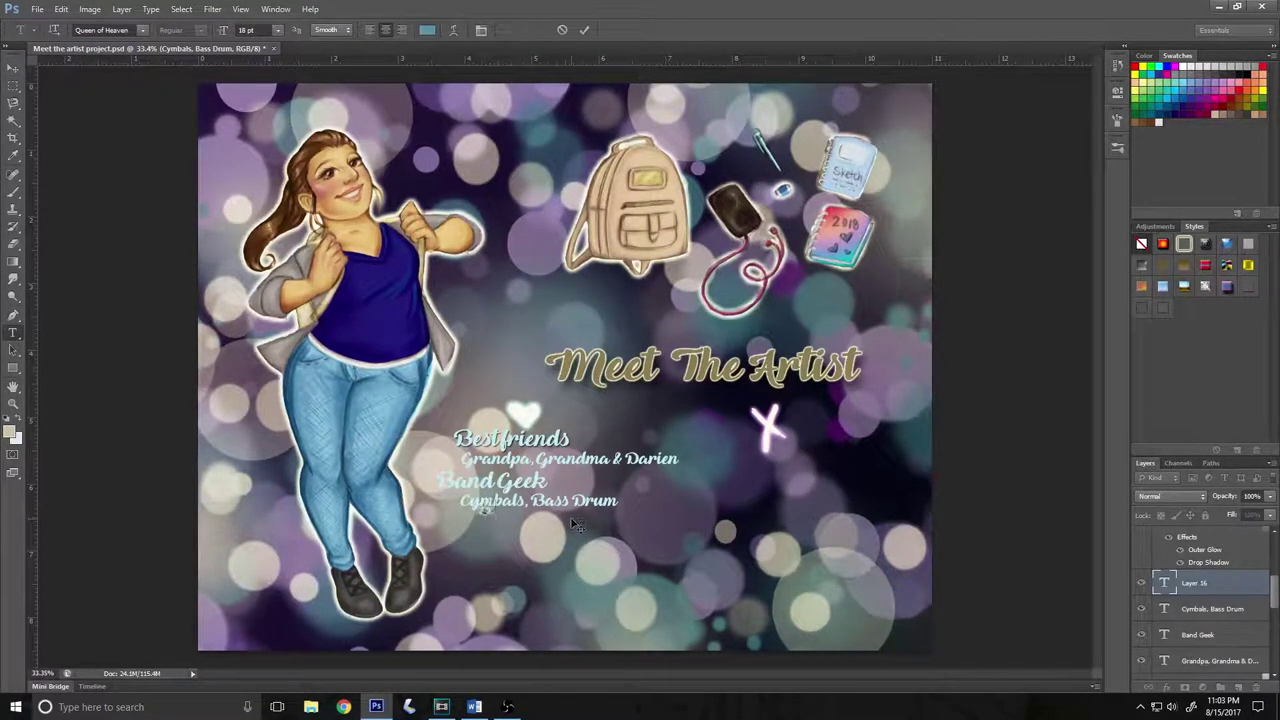
key("ctrl+Return")
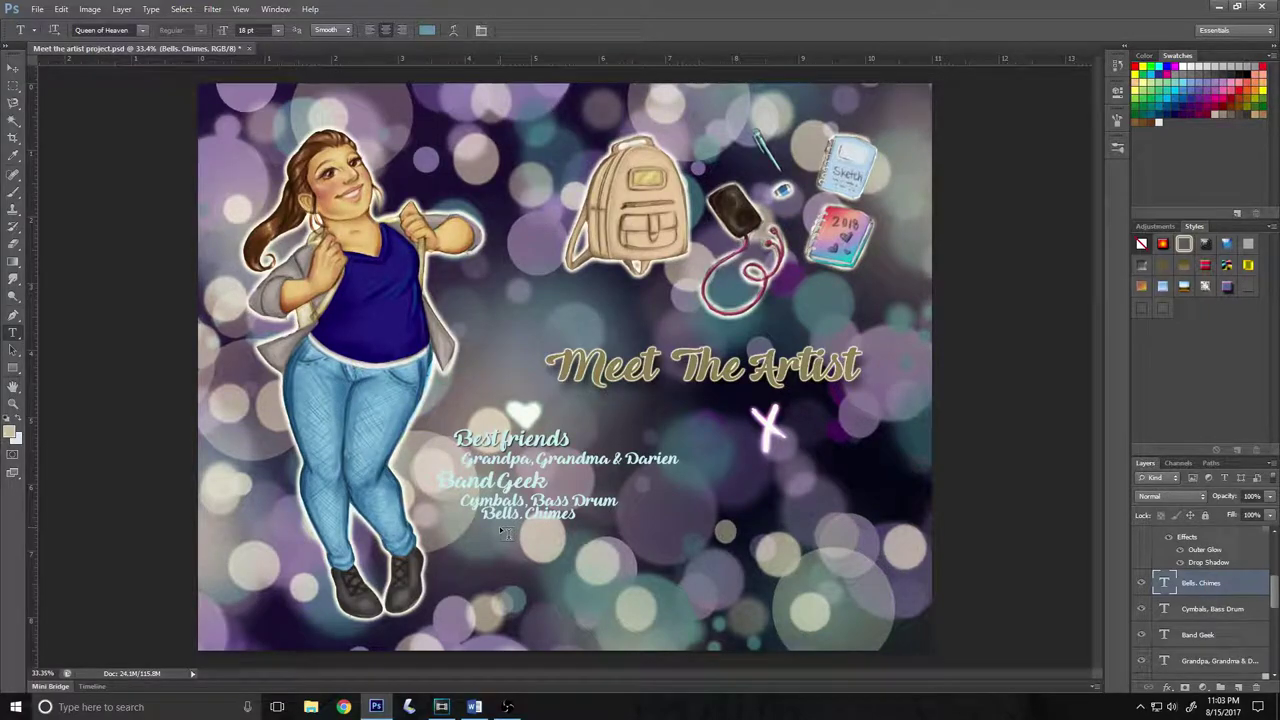
left_click(499, 526)
type("Alto Sax")
key("ctrl+Return")
mouse_move(558, 535)
left_mouse_down()
mouse_move(515, 548)
mouse_move(562, 558)
left_mouse_up()
key("ctrl+Return")
left_click(540, 556)
type("Piano")
key("ctrl+Return")
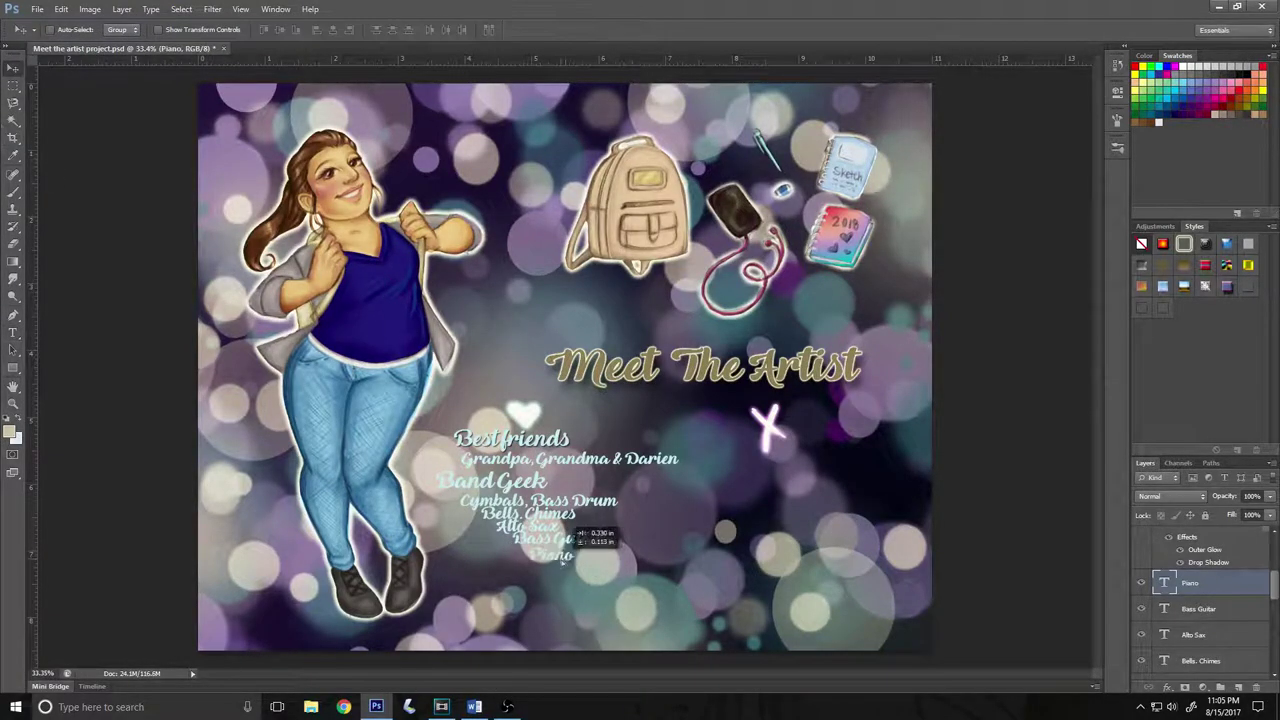
Step: Open the Band Geek layer's drop shadow settings
right_click(1237, 590)
left_click(1171, 417)
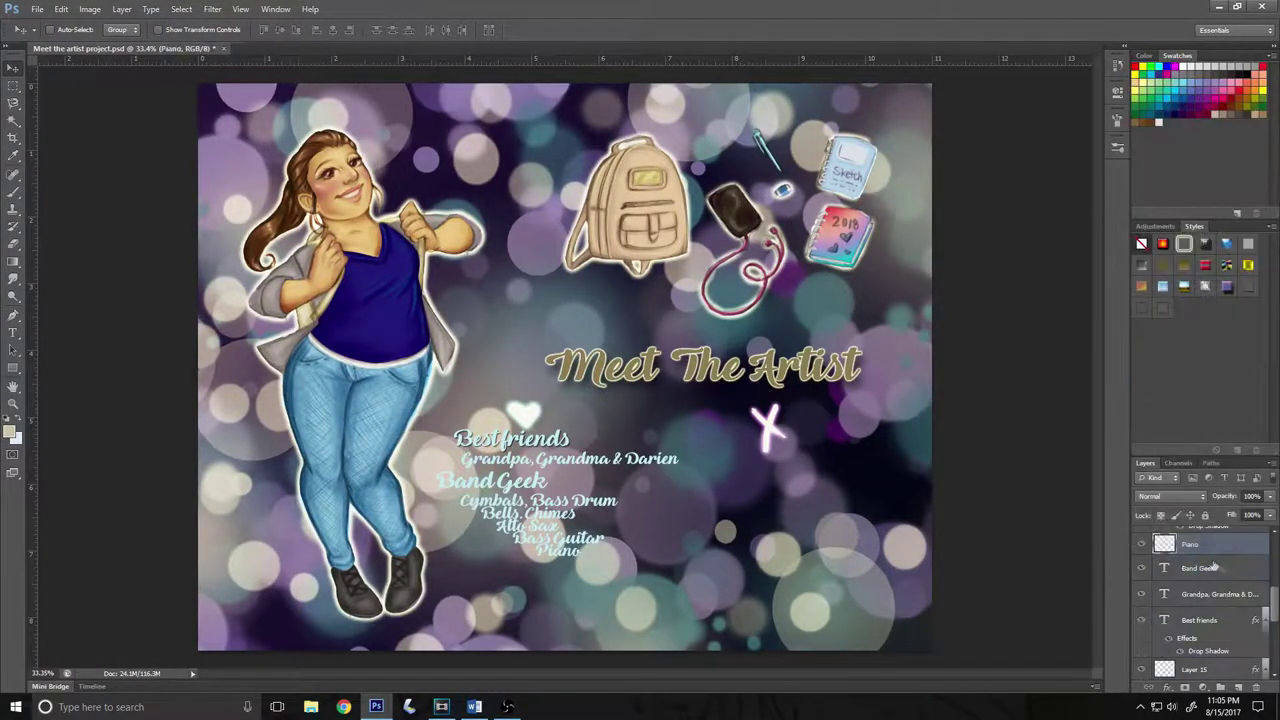
double_click(1208, 600)
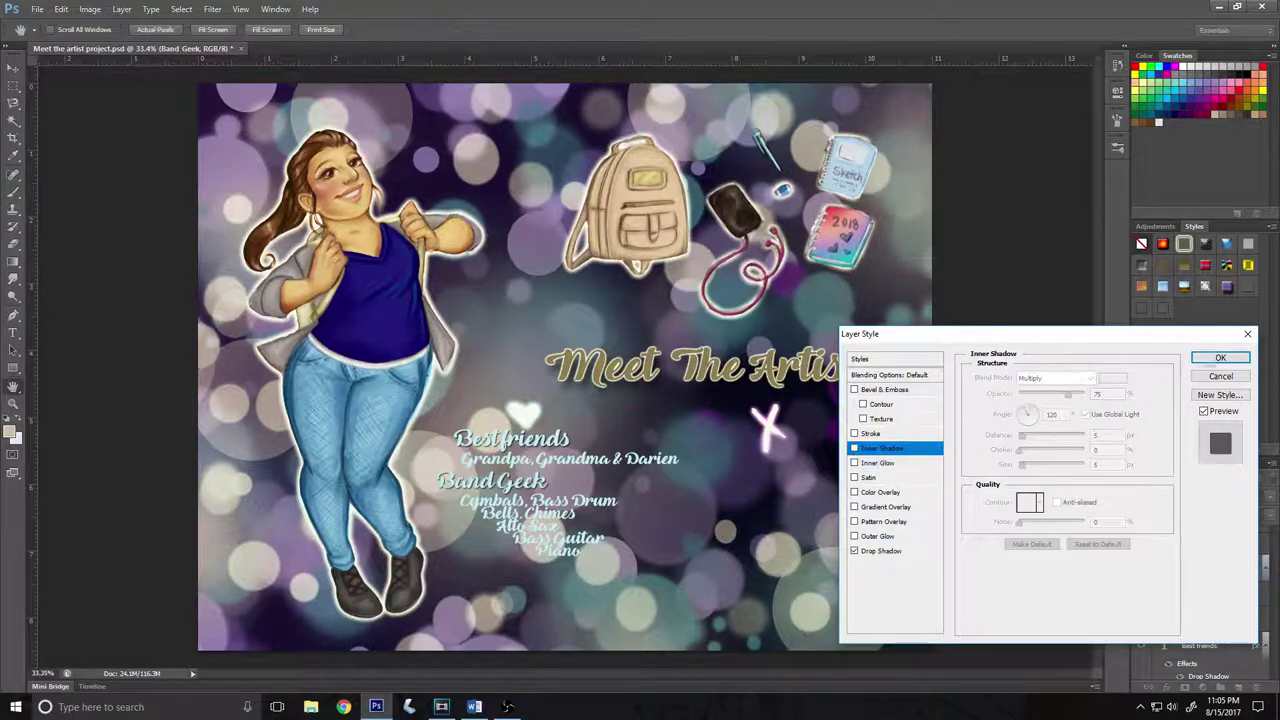
Step: Drop-shadow Band Geek and add a shadowed 'Mexican Pride' line below the instruments
key("Return")
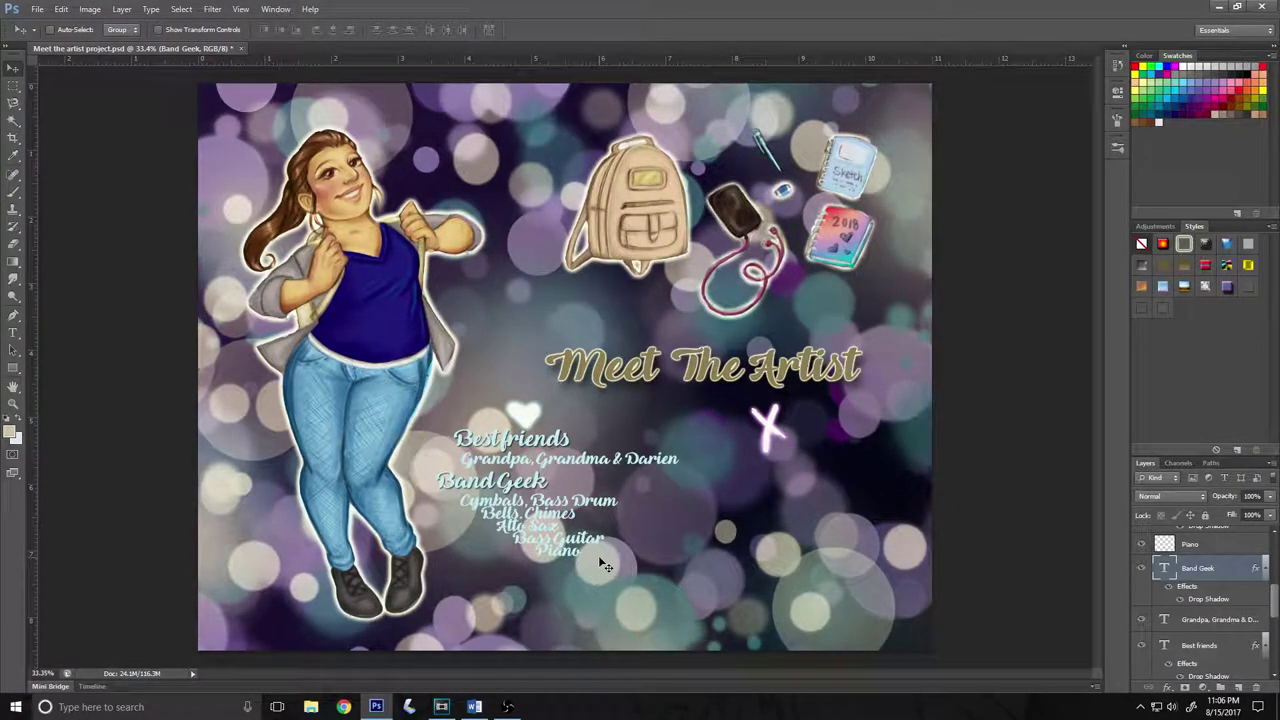
key("ctrl+v")
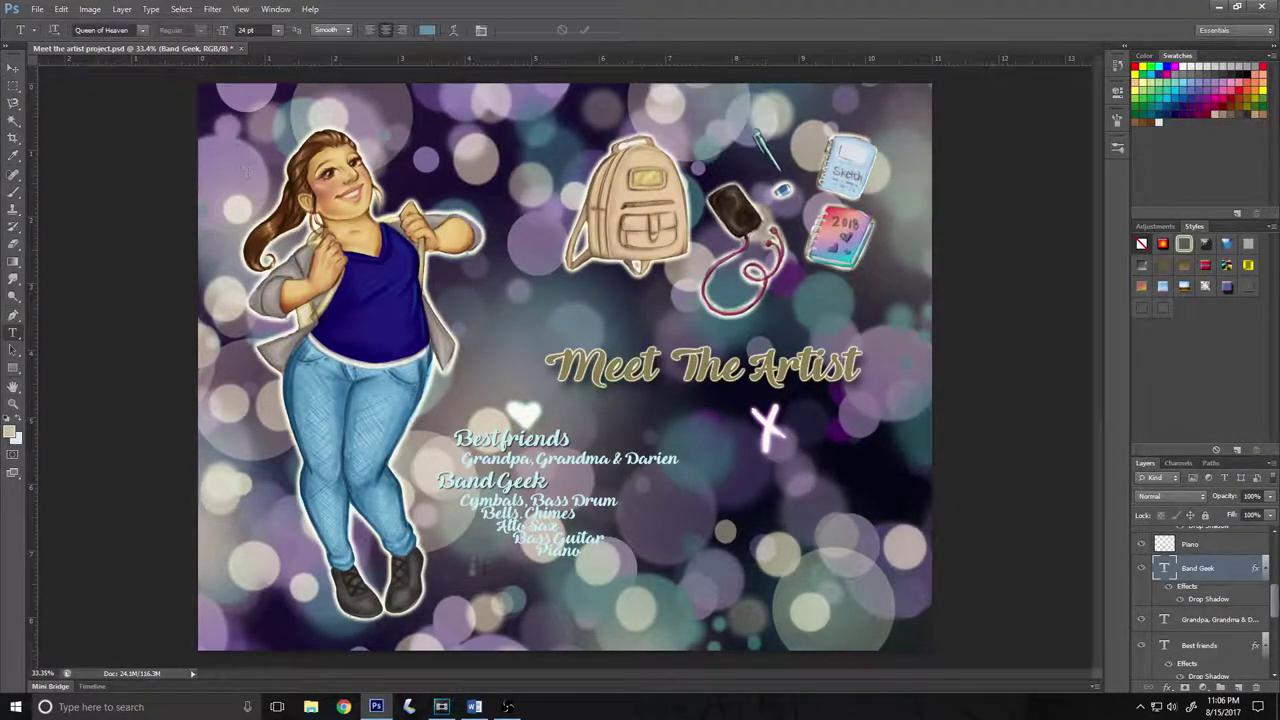
left_click_drag(455, 571, 551, 572)
key("Return")
Step: Duplicate Mexican Pride as 'COFFEE!' and choose a lavender text colour
key("ctrl+j")
type("COFFEE!t")
left_click(427, 29)
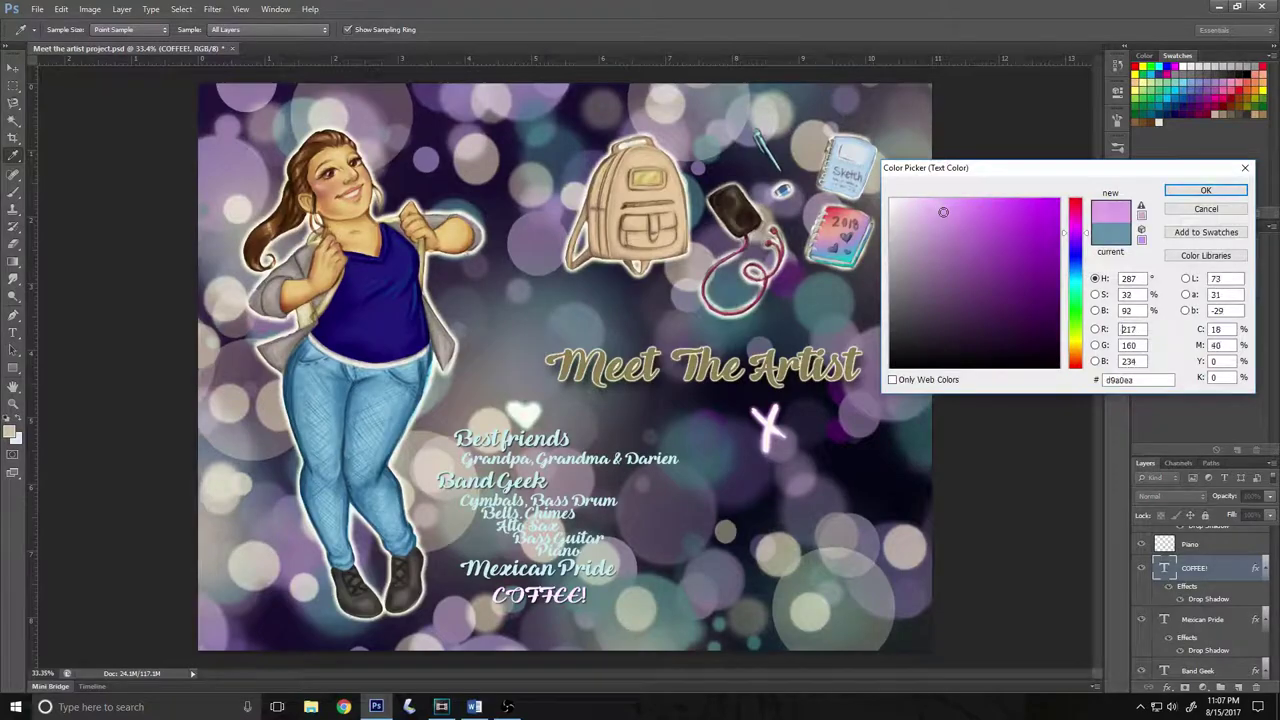
key("Return")
Step: Add 'Death...' and a smaller 'R.I.P Grandpa' line under the X
type("Death...")
key("ctrl+Return")
key("v")
left_click(752, 495)
type("R.I.P Grandpa")
left_click(277, 29)
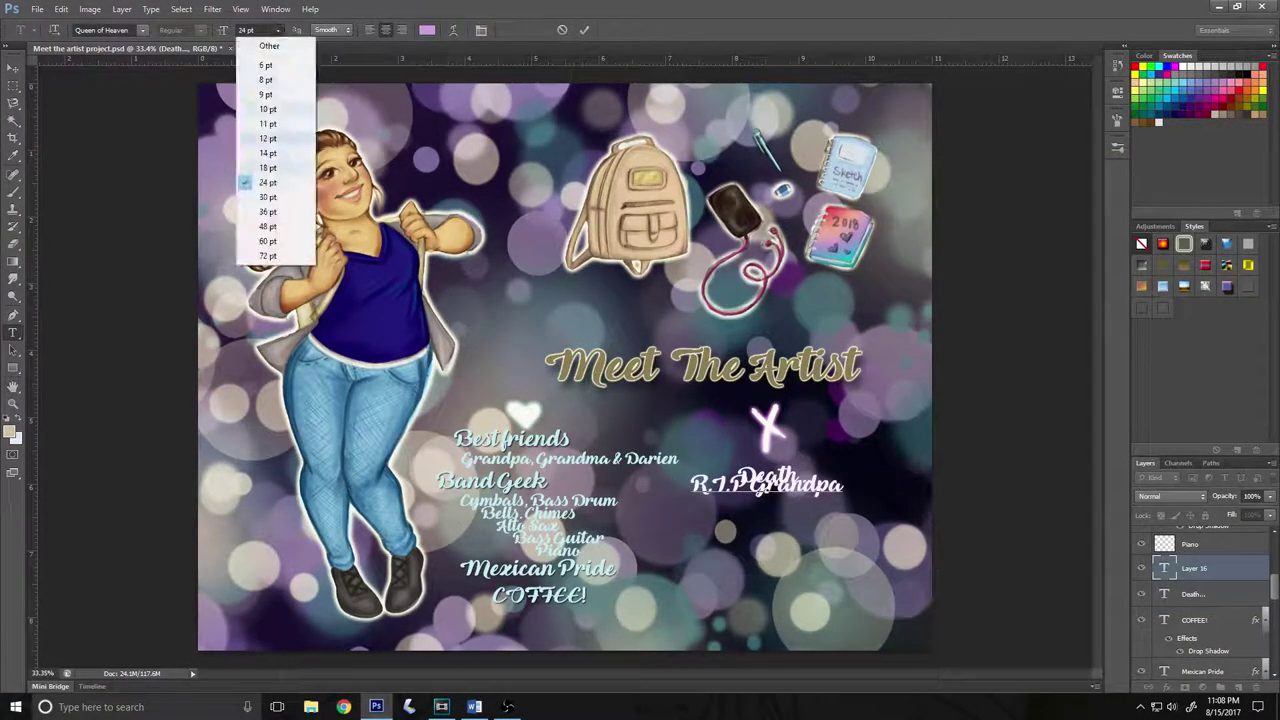
left_click(258, 163)
key("ctrl+Return")
key("v")
Step: Add 'Acne' and 'Banda Music' lines below R.I.P Grandpa
left_click(777, 520)
type("Zc")
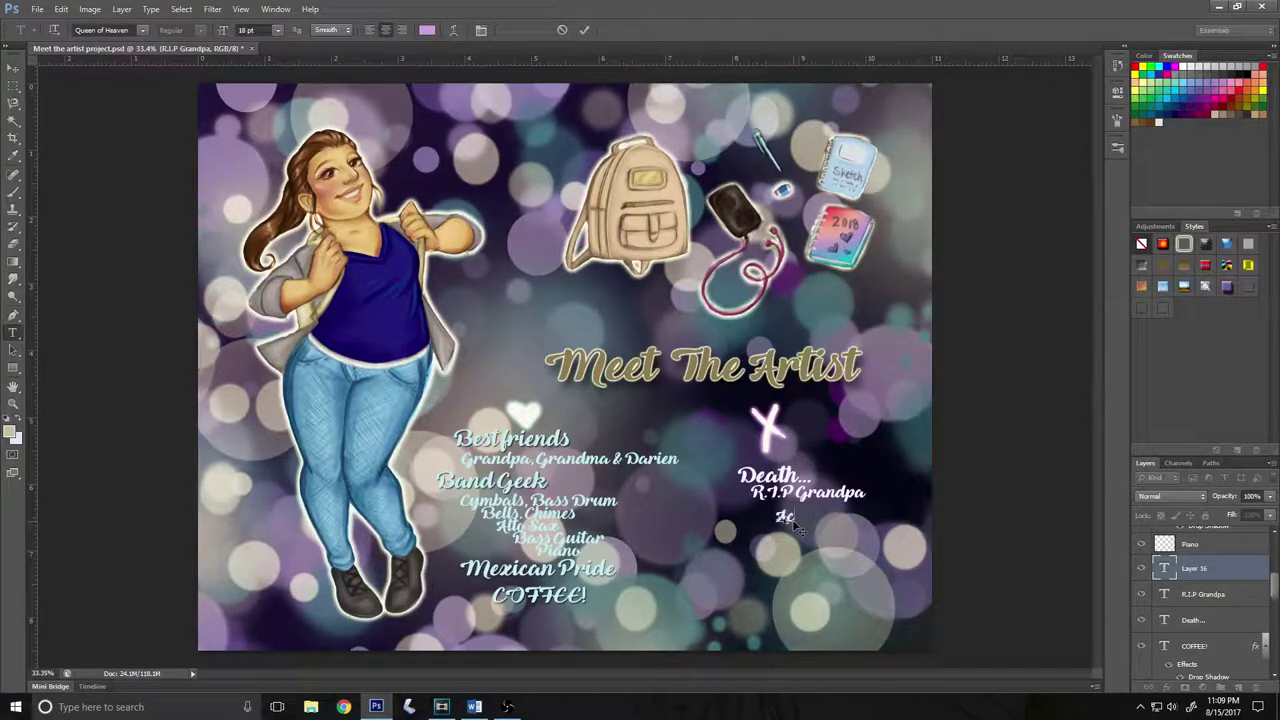
left_click(584, 29)
key("v")
left_click_drag(785, 524, 797, 533)
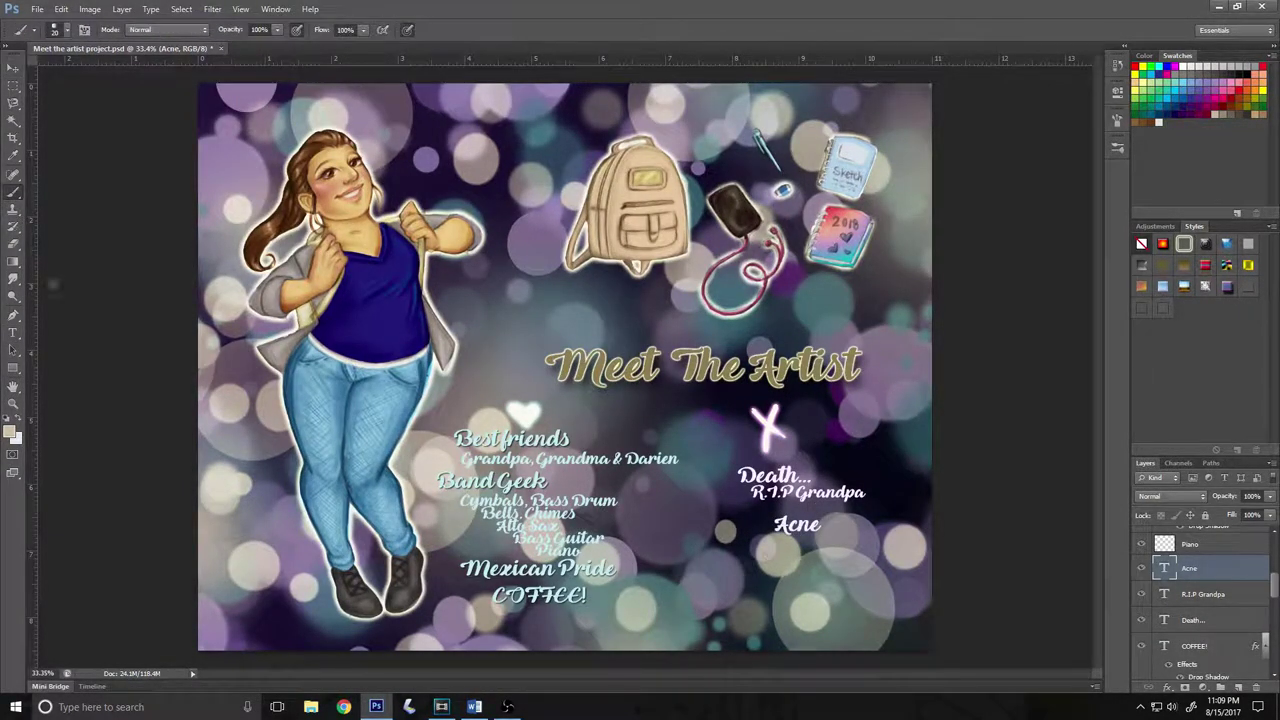
left_click(740, 558)
type("Banda Music")
key("ctrl+Return")
key("v")
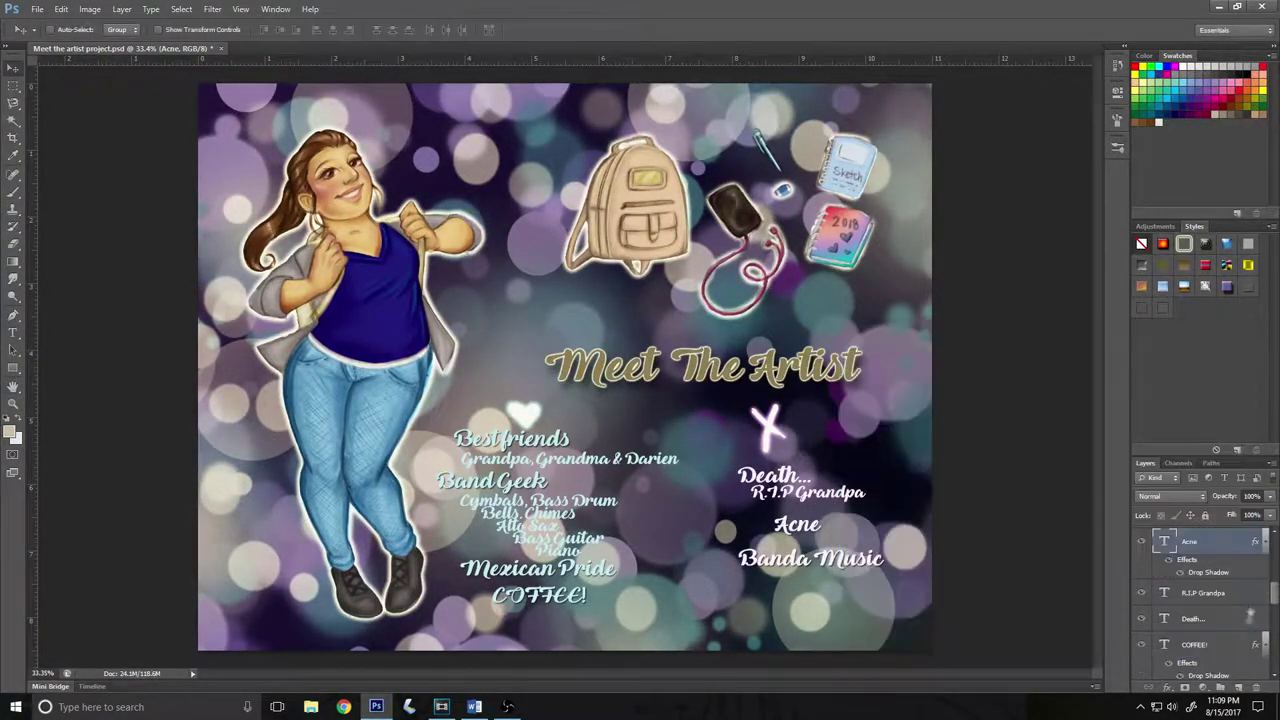
scroll(1200, 610, "down", 5)
left_click(1145, 614)
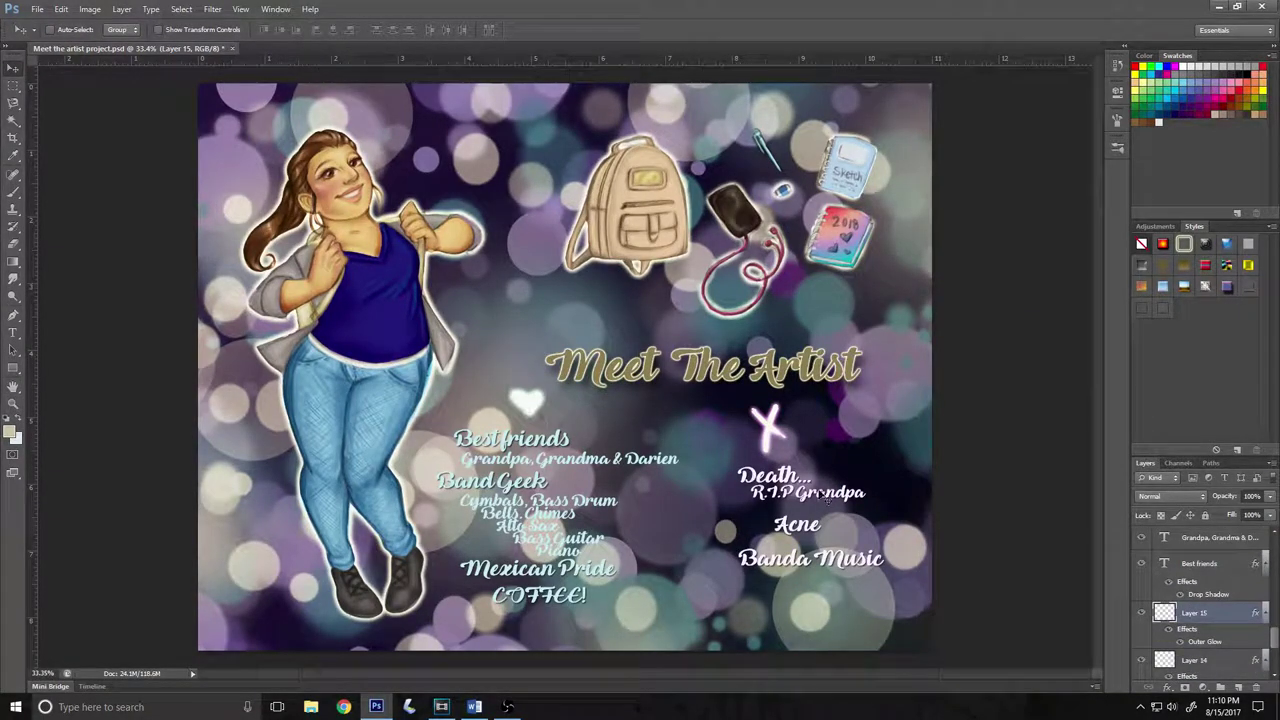